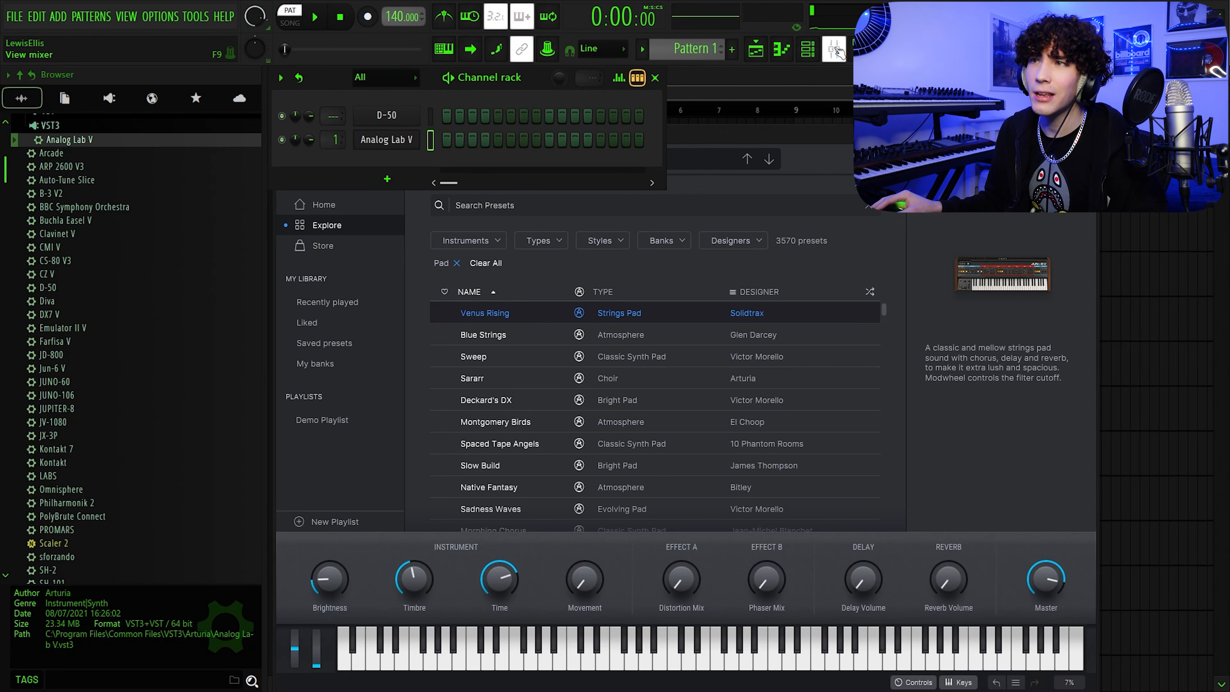
- Load the Crystals effect onto the mixer insert used by the Analog Lab V channel
click(835, 49)
click(807, 53)
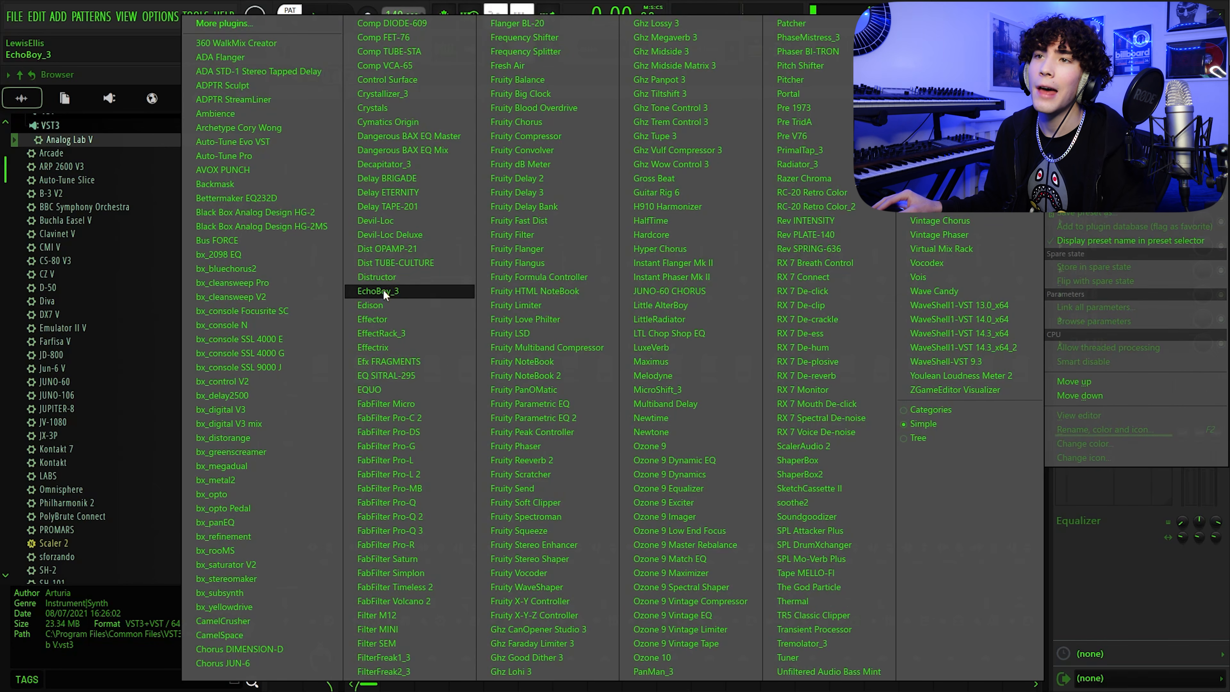
click(423, 103)
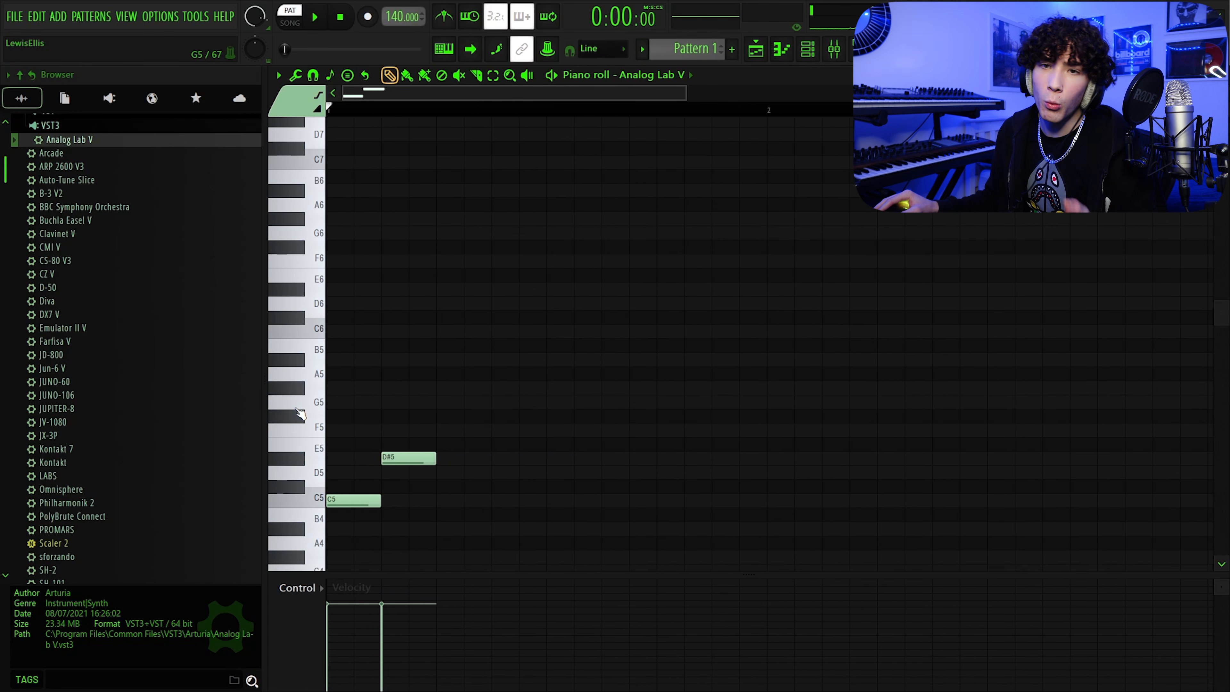
- Continue the Analog Lab V melody with a D5 and a G5 note after the D#5, and play it back
click(318, 414)
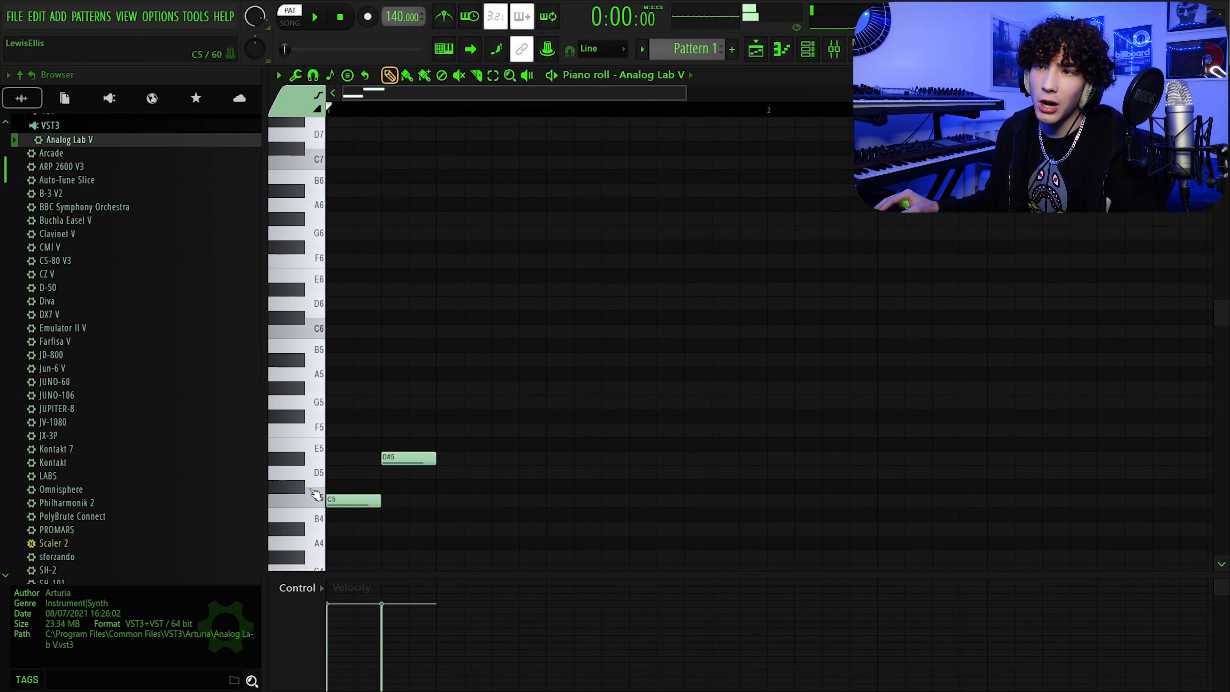
click(317, 497)
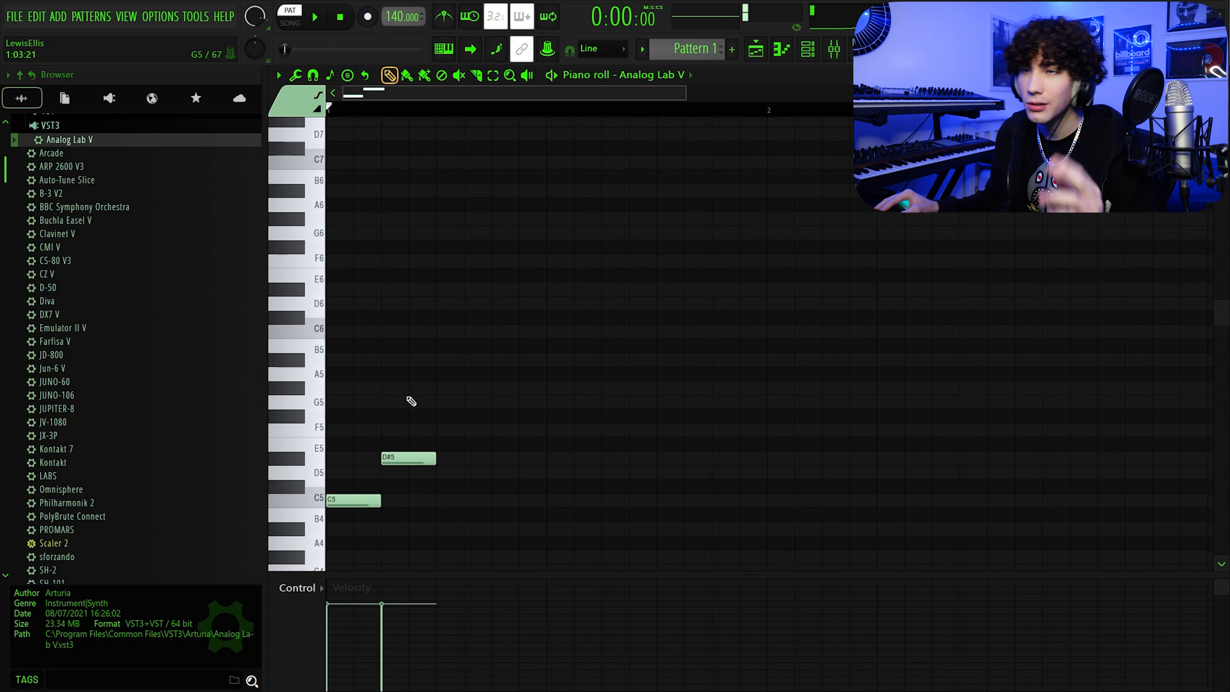
click(438, 401)
click(494, 388)
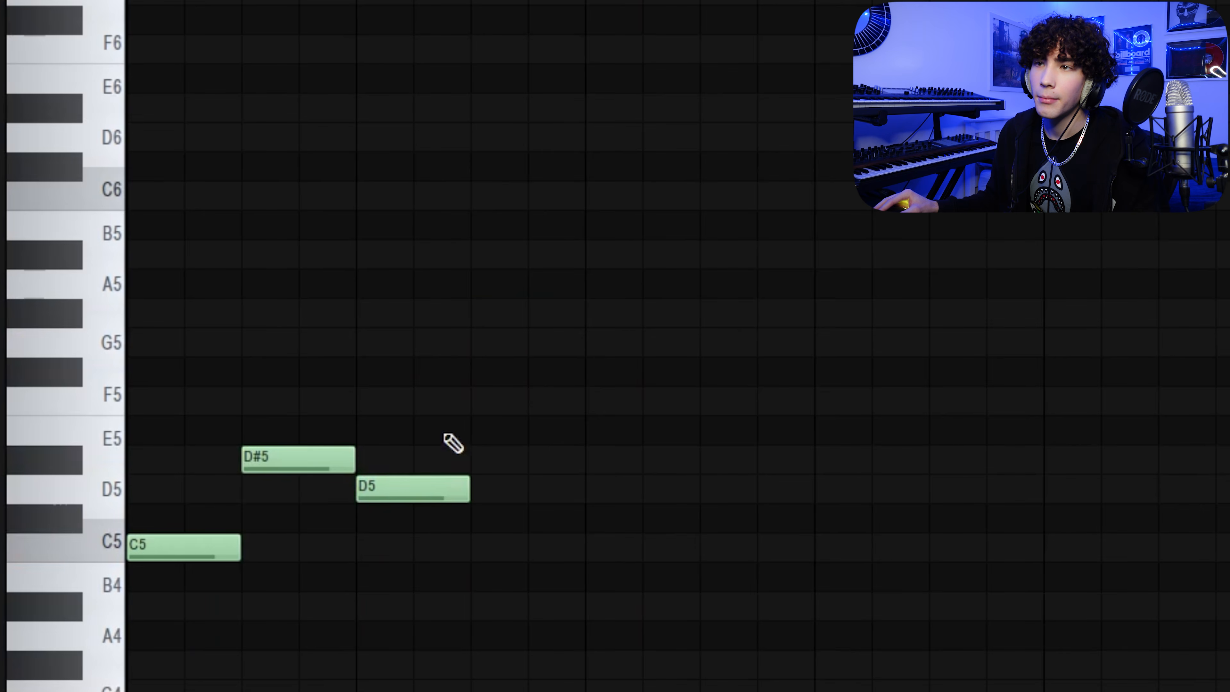
click(472, 343)
key(space)
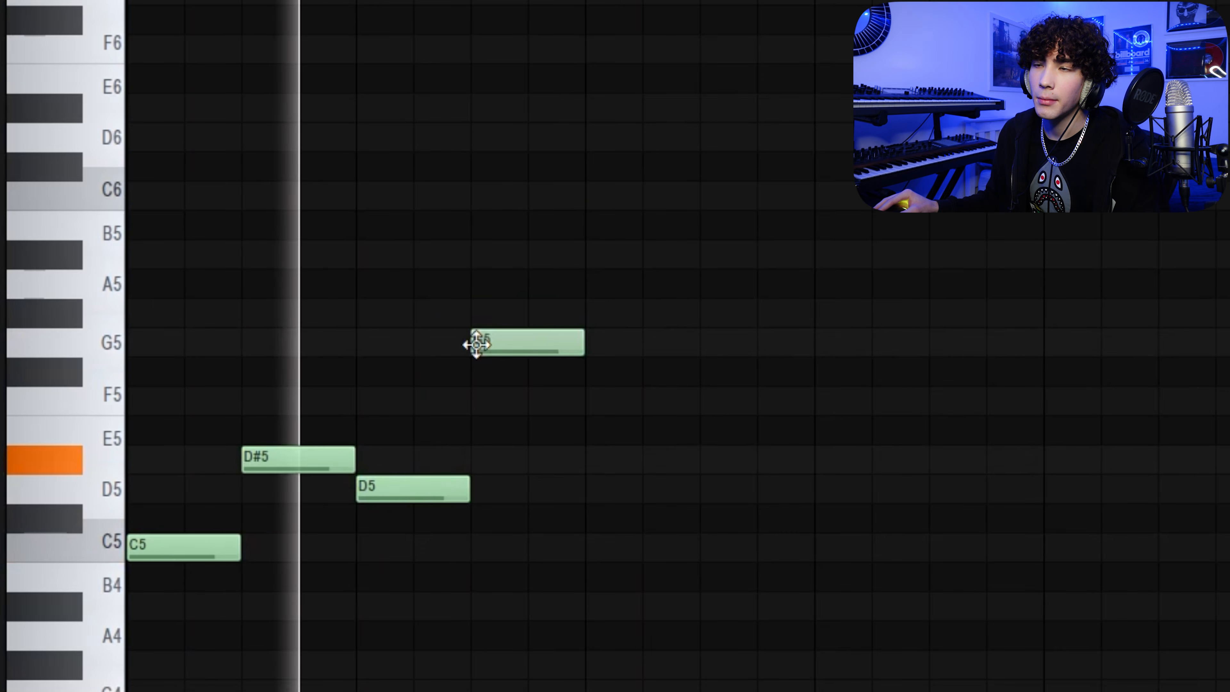
right_click(484, 345)
click(483, 346)
- Duplicate the four-note phrase repeatedly until it fills four bars
key(ctrl+b)
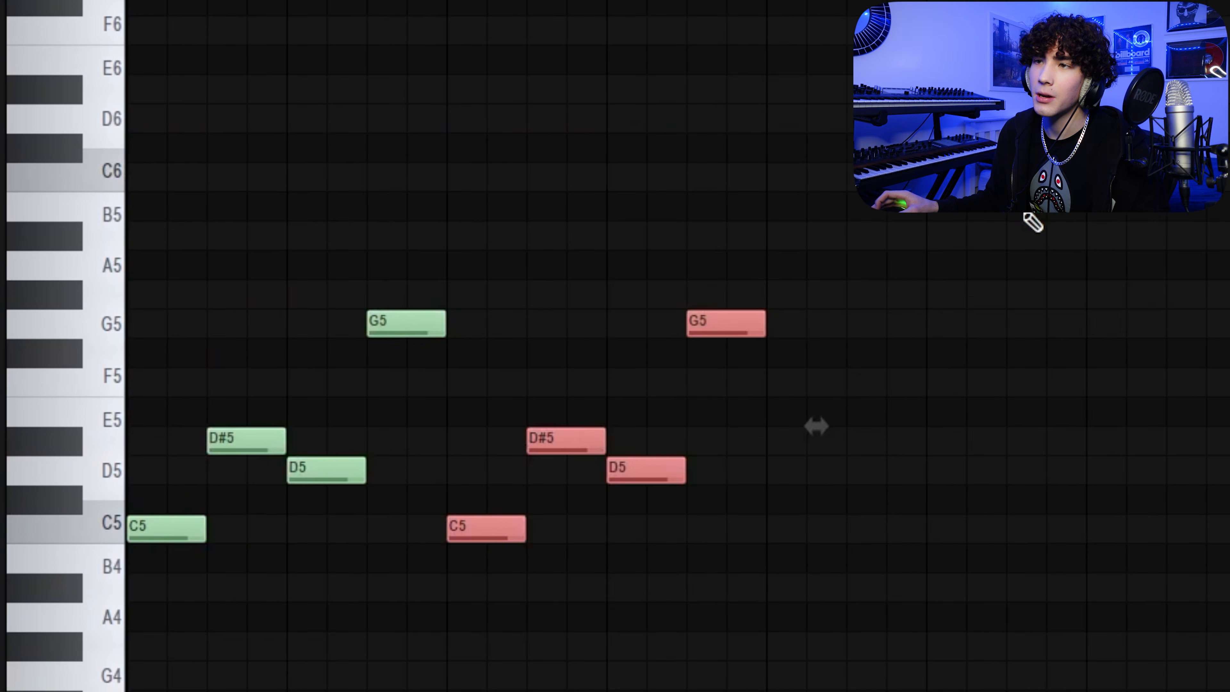
scroll(1024, 223, down, 3)
key(ctrl+b)
key(ctrl+b)
key(ctrl+b)
key(ctrl+b)
key(ctrl+b)
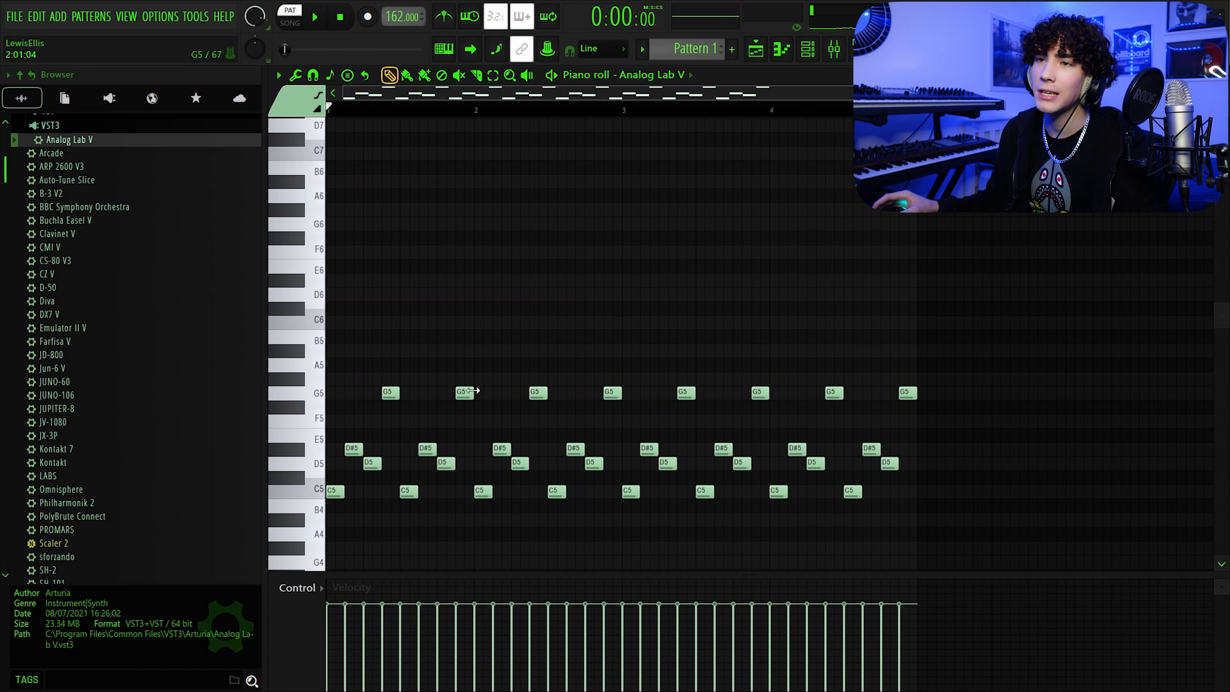
- Try a C4 bass note beneath the first C5 while the melody plays
key(space)
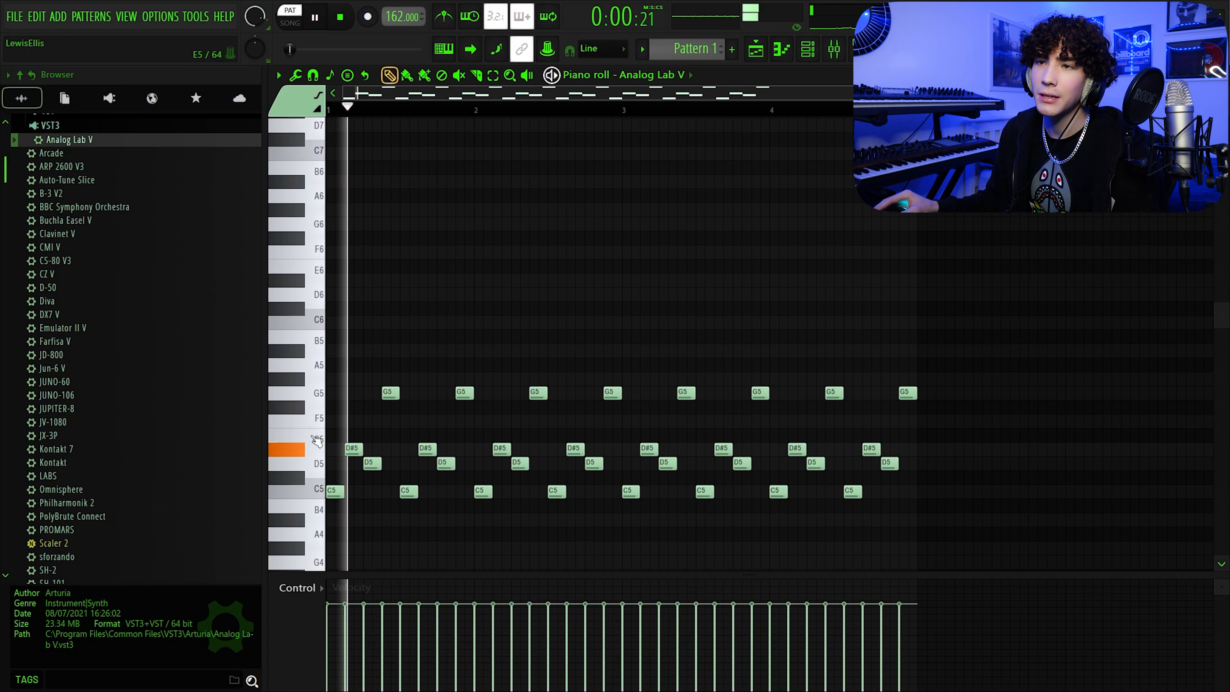
click(335, 533)
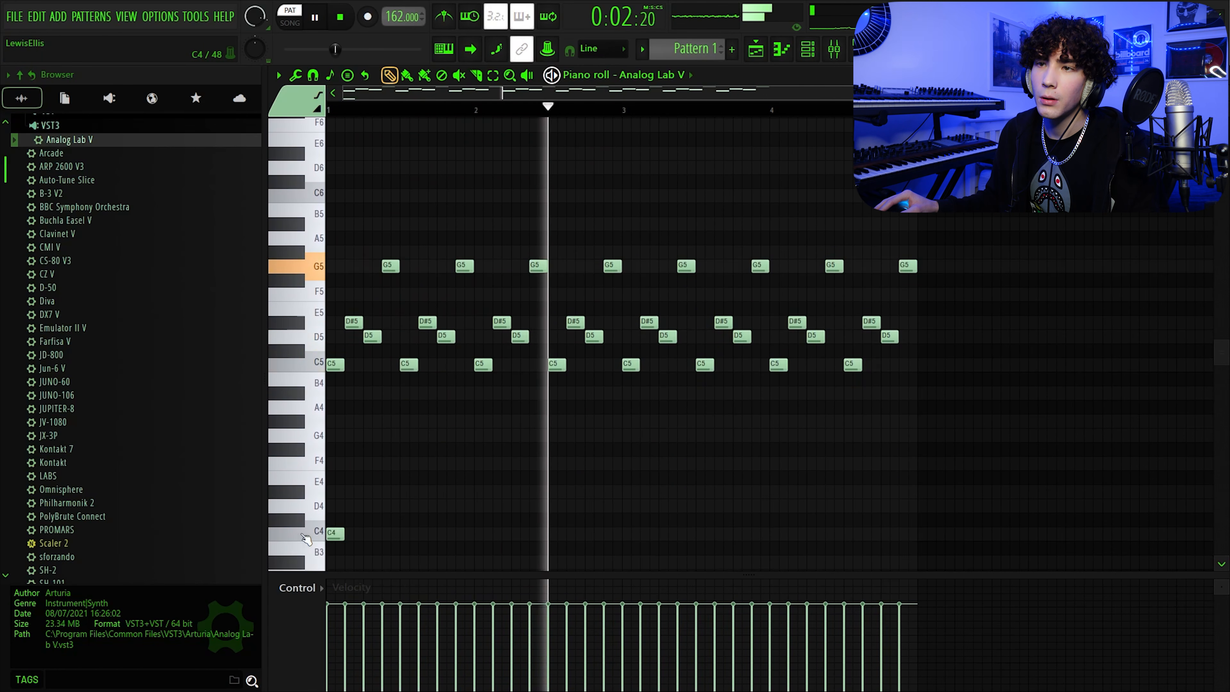
scroll(357, 470, down, 1)
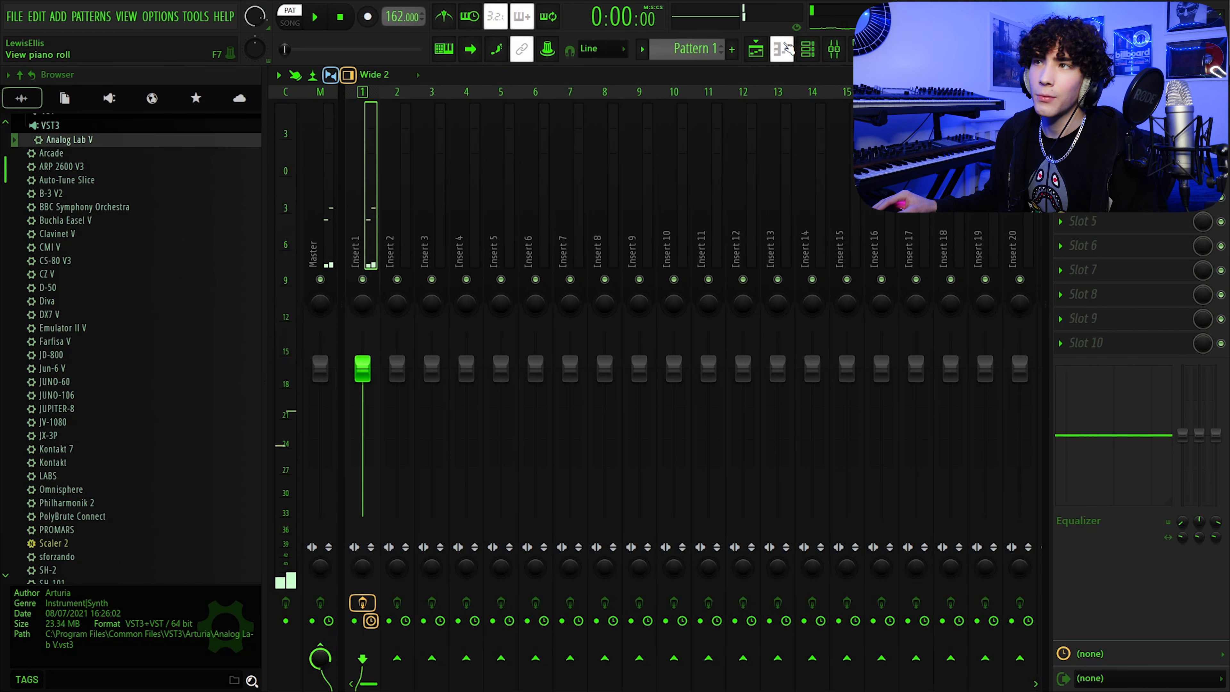
- Play the pattern from the piano roll and arm mixer Insert 1 for audio recording
click(766, 47)
click(782, 50)
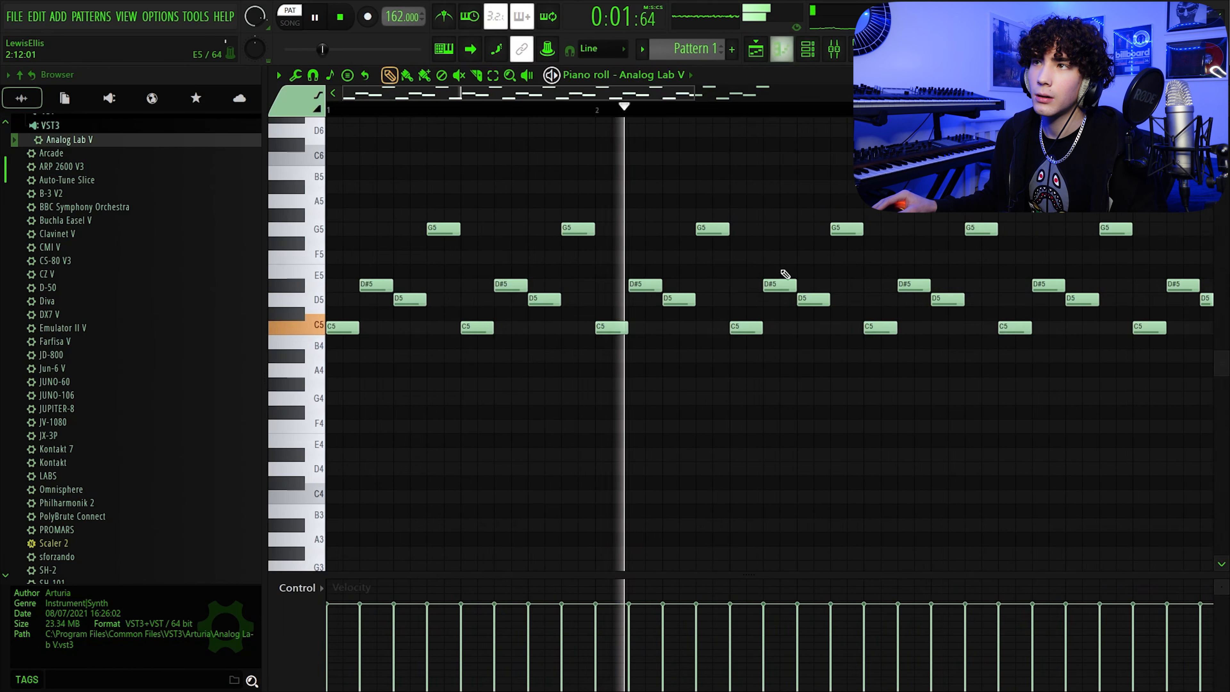
scroll(783, 272, down, 2)
click(832, 57)
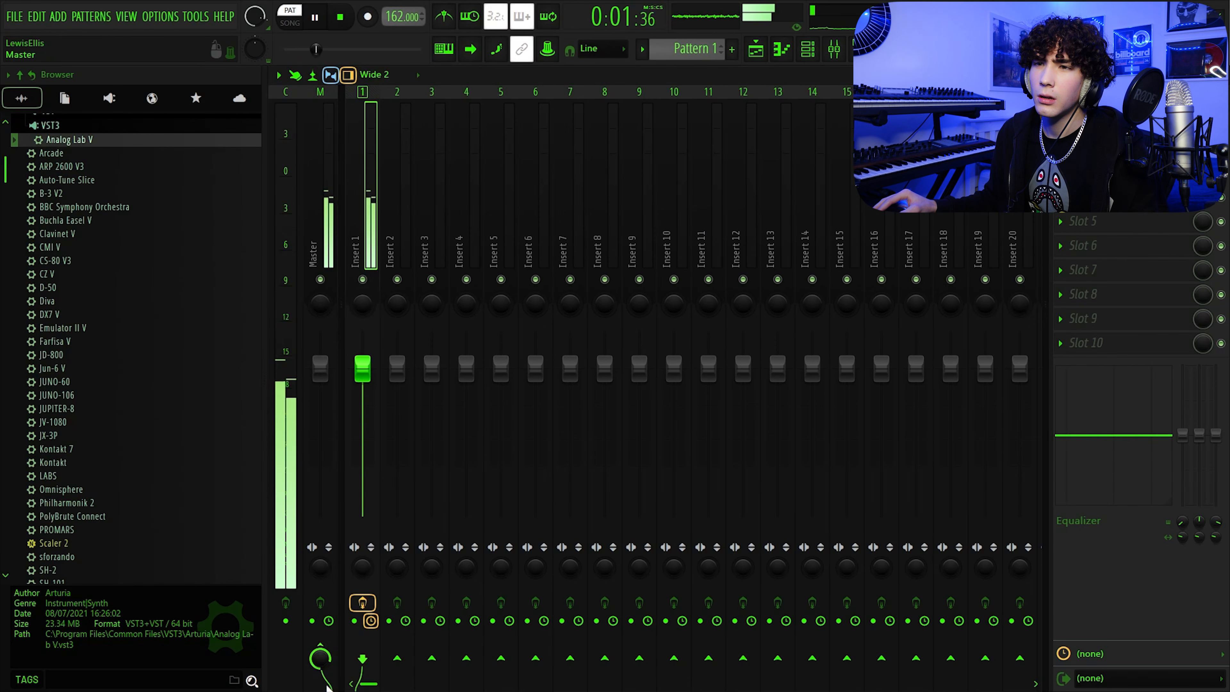
click(354, 621)
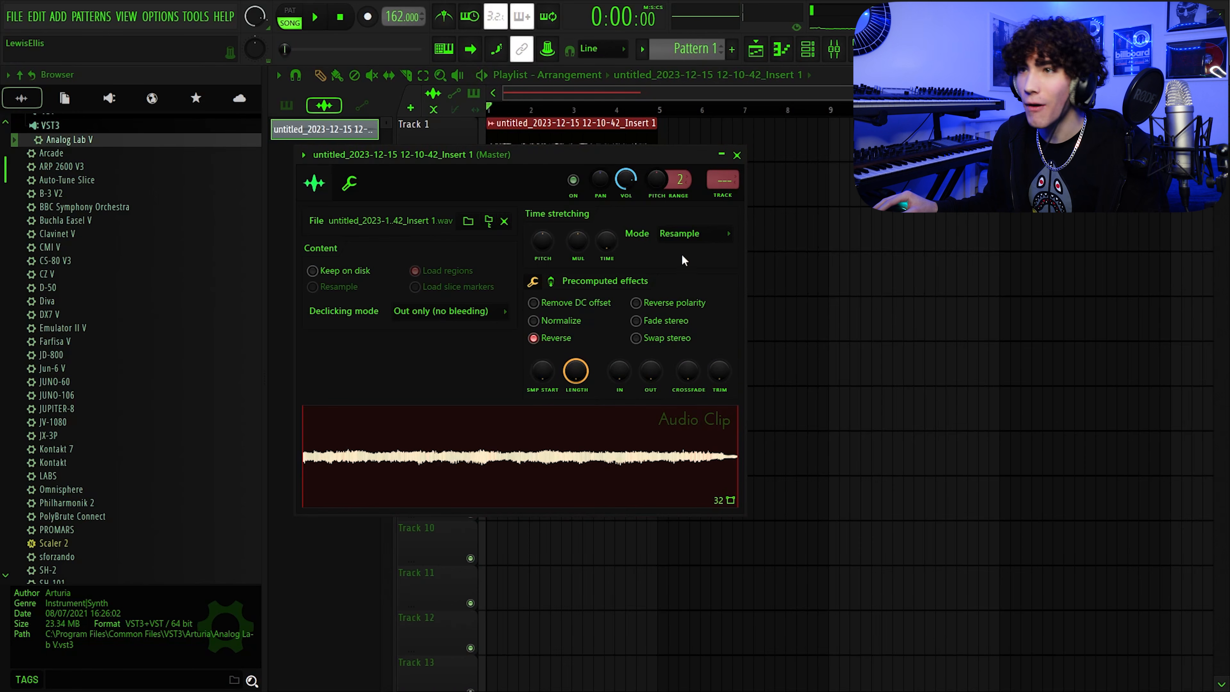
- Play the reversed recording placed on Track 1 of the playlist
drag(797, 284, 832, 287)
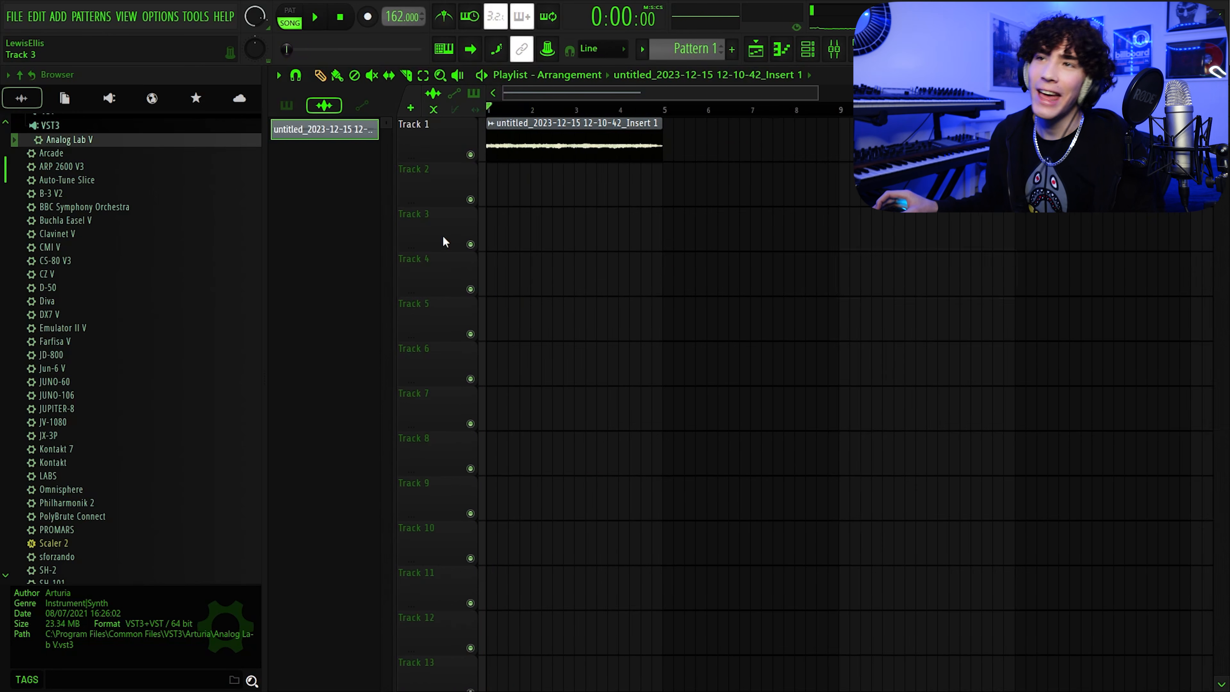
scroll(443, 236, up, 3)
key(space)
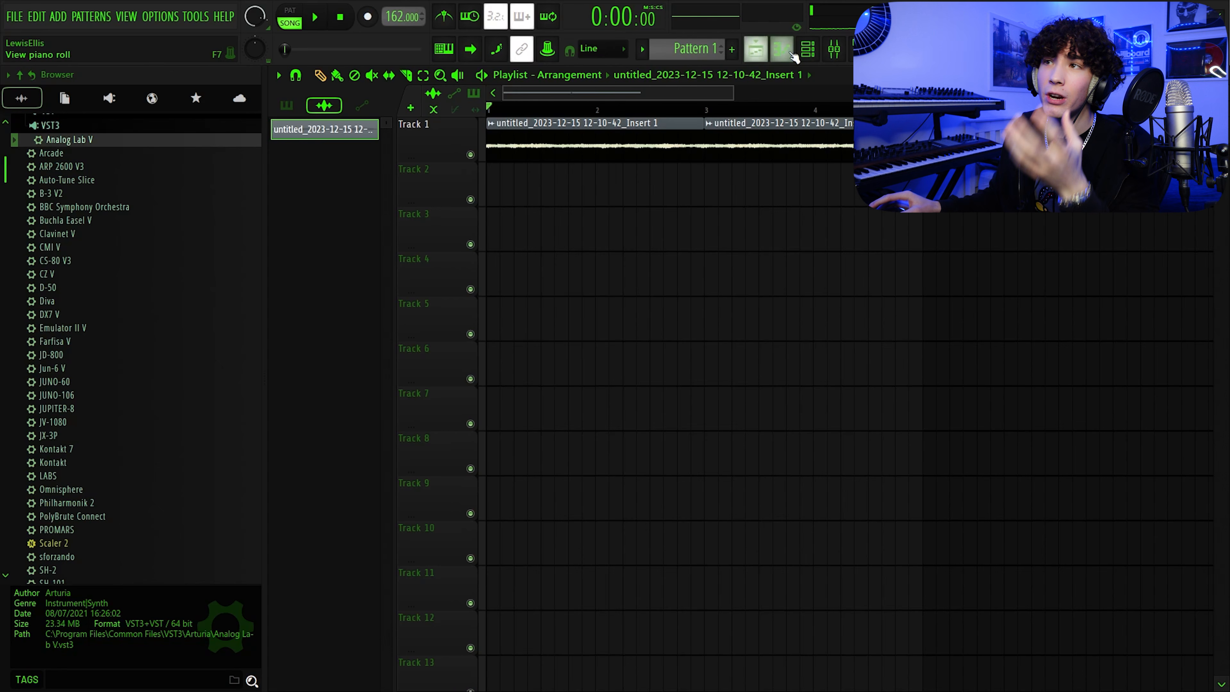
- Select both copies of the reversed audio clip at the start of Track 1
double_click(822, 123)
double_click(825, 124)
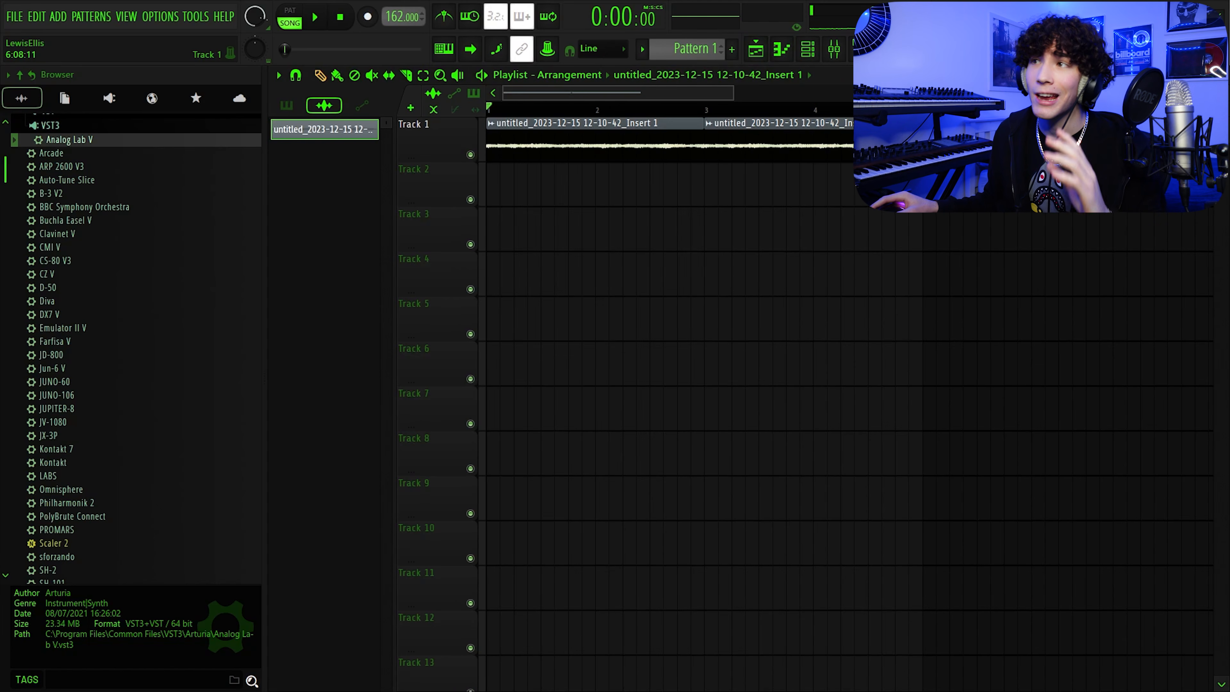
drag(950, 141, 475, 203)
scroll(475, 203, up, 3)
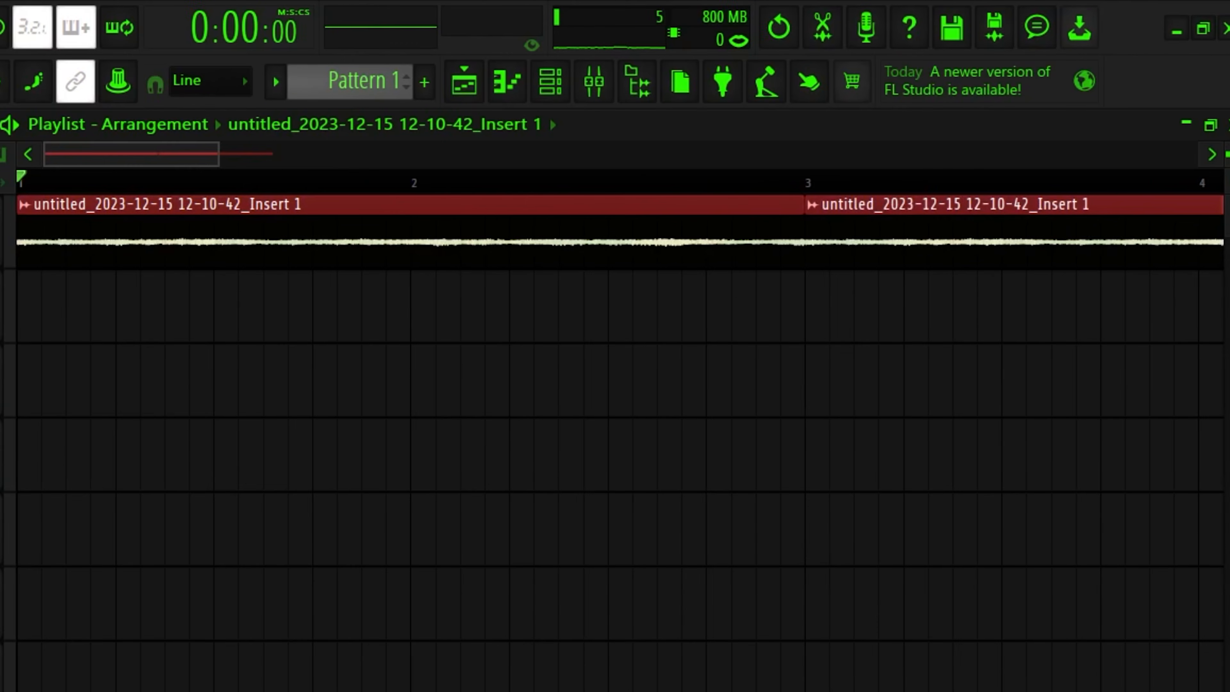
scroll(1025, 154, up, 2)
scroll(909, 255, down, 3)
ctrl+click(484, 349)
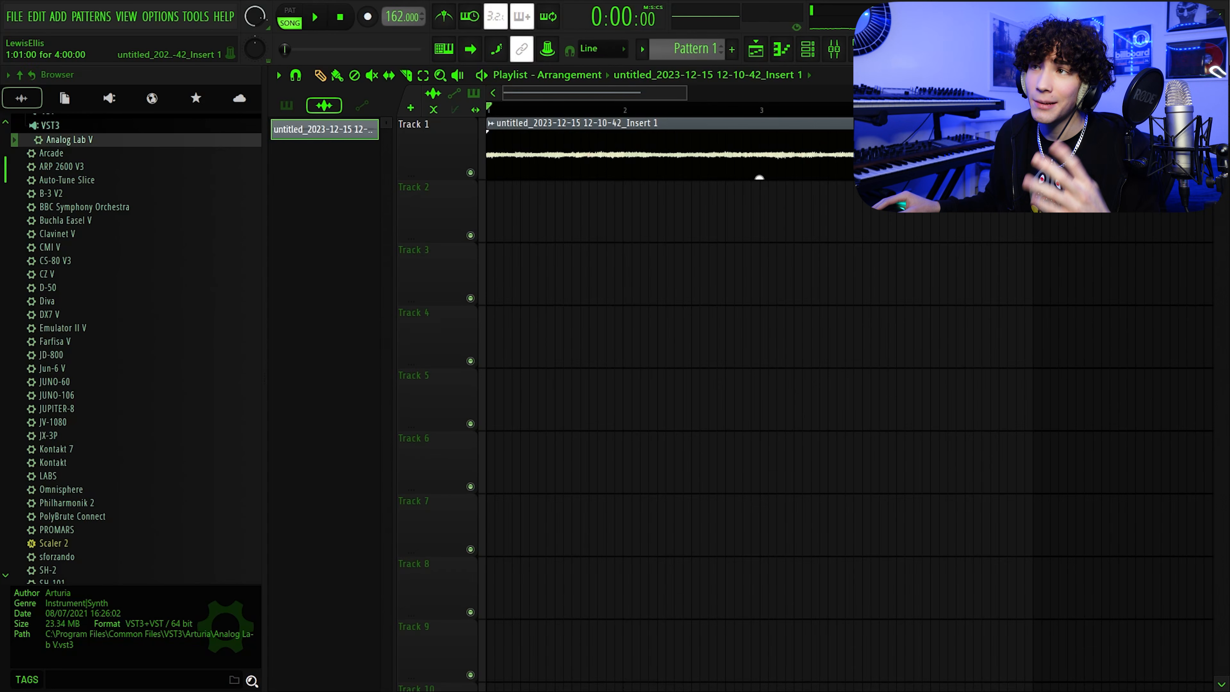
- Load the HalfTime effect on Insert 1 and raise the time-stretching pitch of the reversed clip
double_click(760, 176)
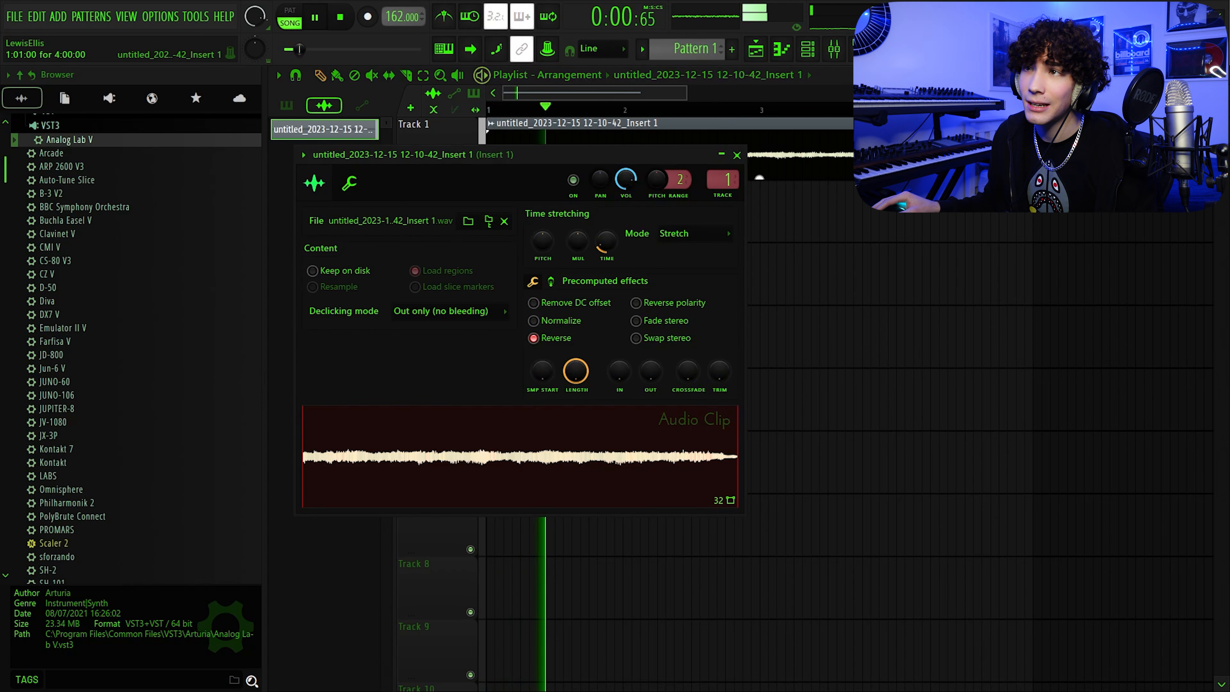
click(839, 52)
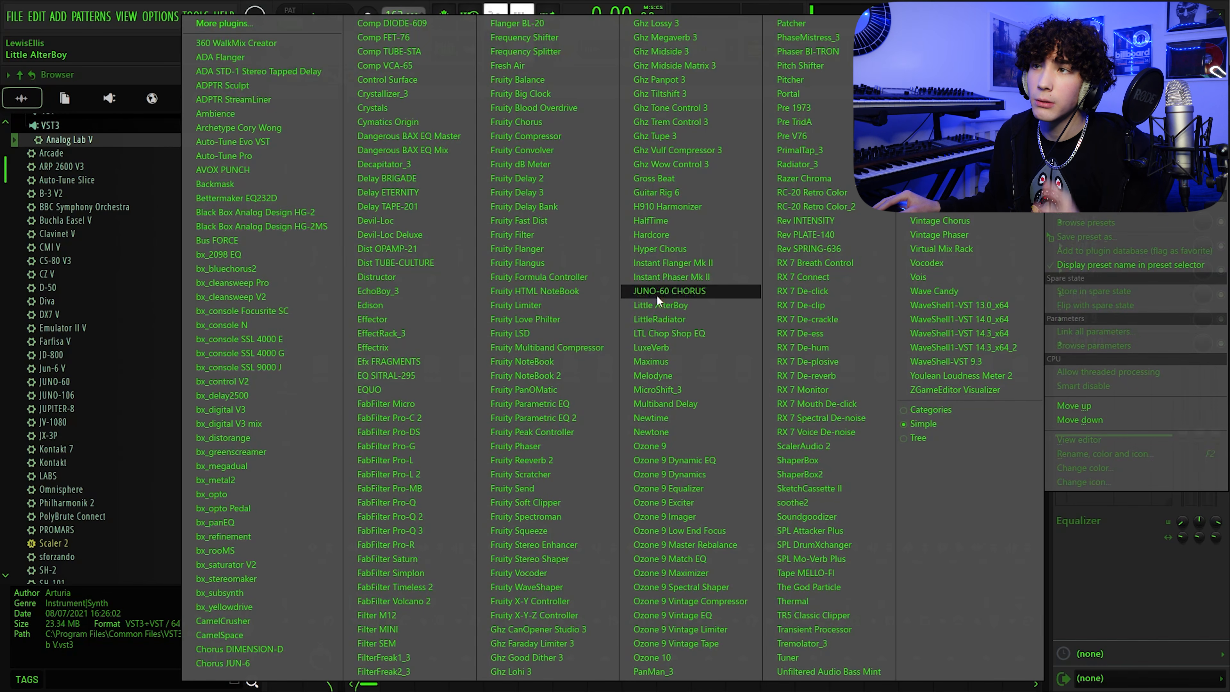
click(651, 220)
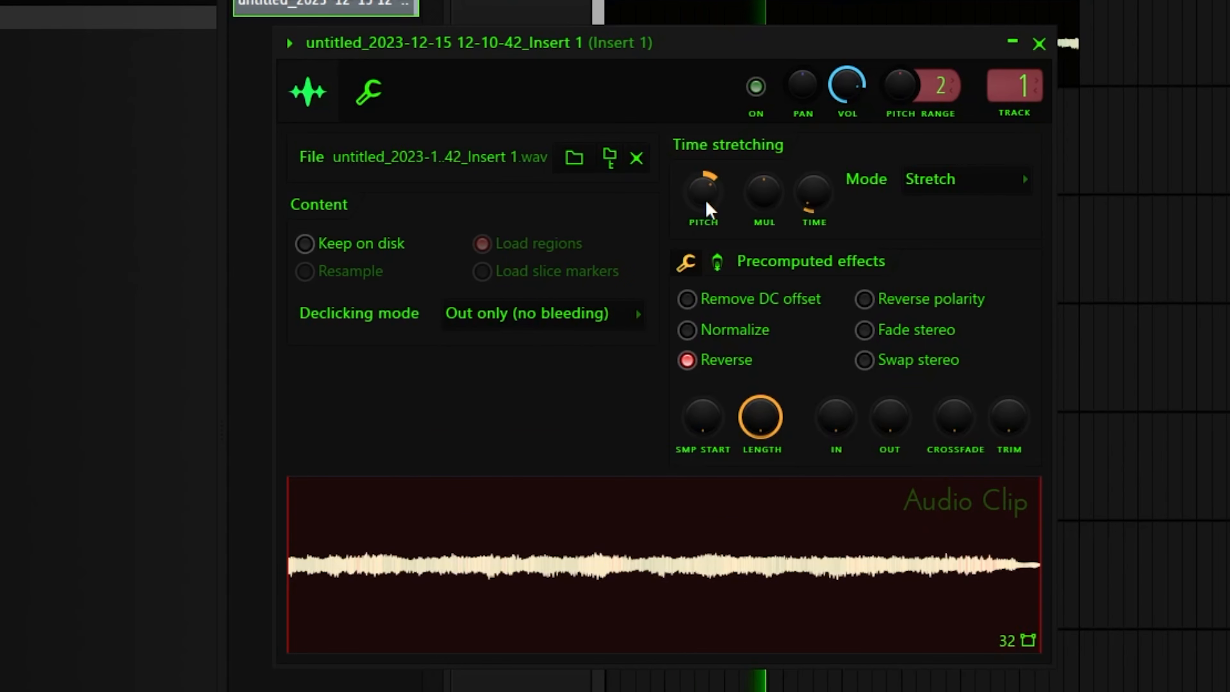
drag(706, 203, 707, 183)
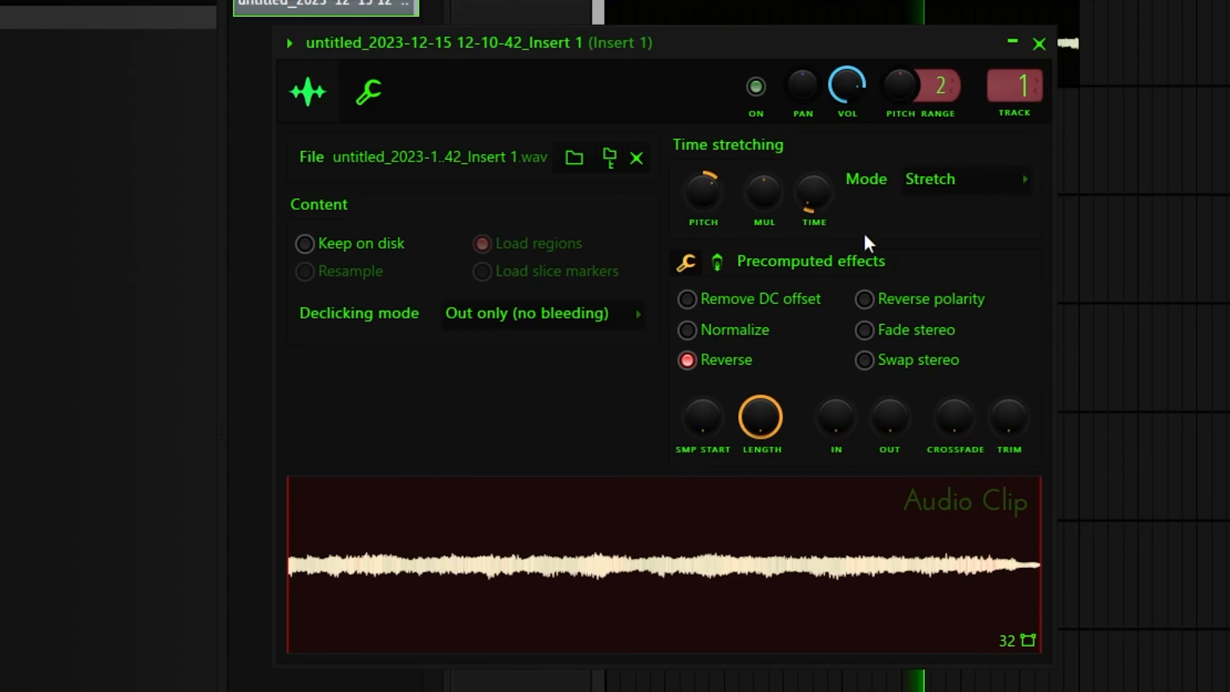
- Duplicate the two-bar reversed clip along Track 1, leaving Track 3 empty, and open the mixer
click(912, 253)
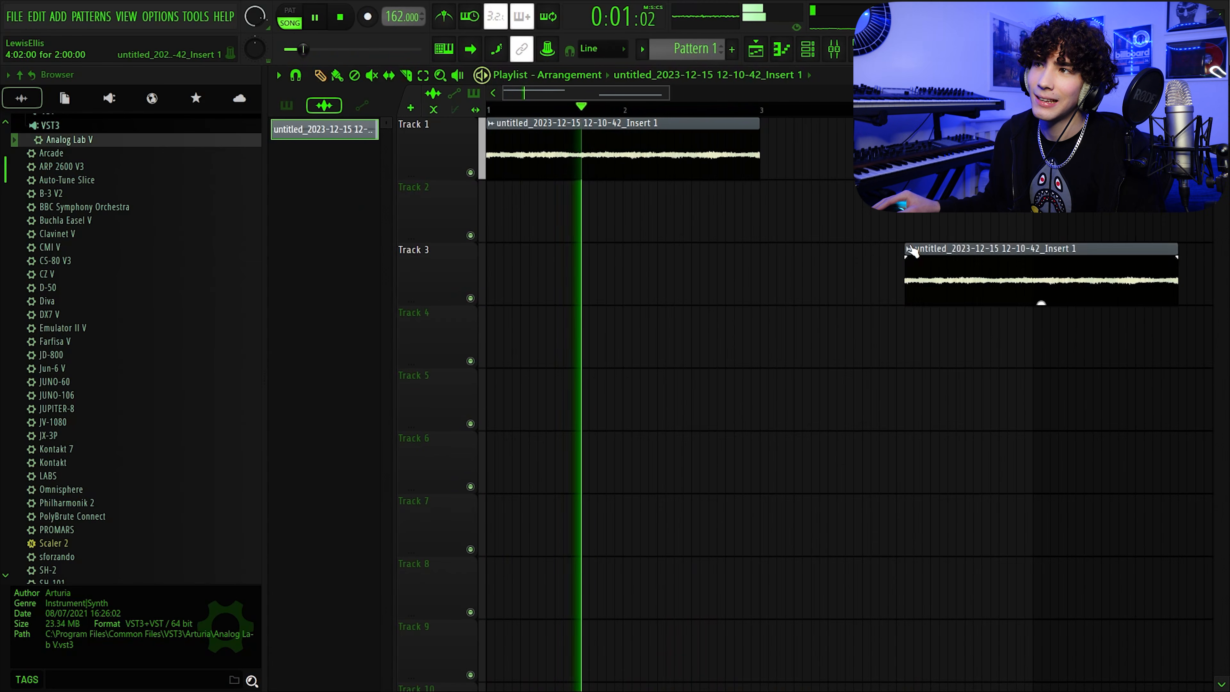
right_click(961, 290)
key(ctrl+b)
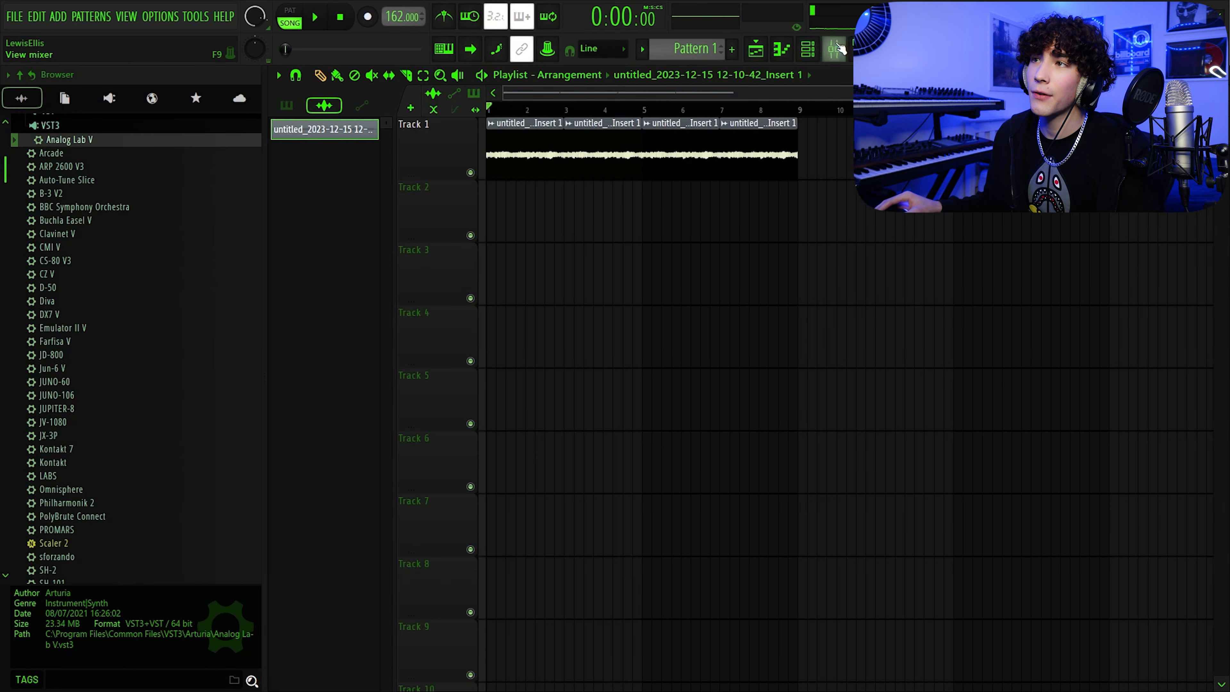
click(840, 48)
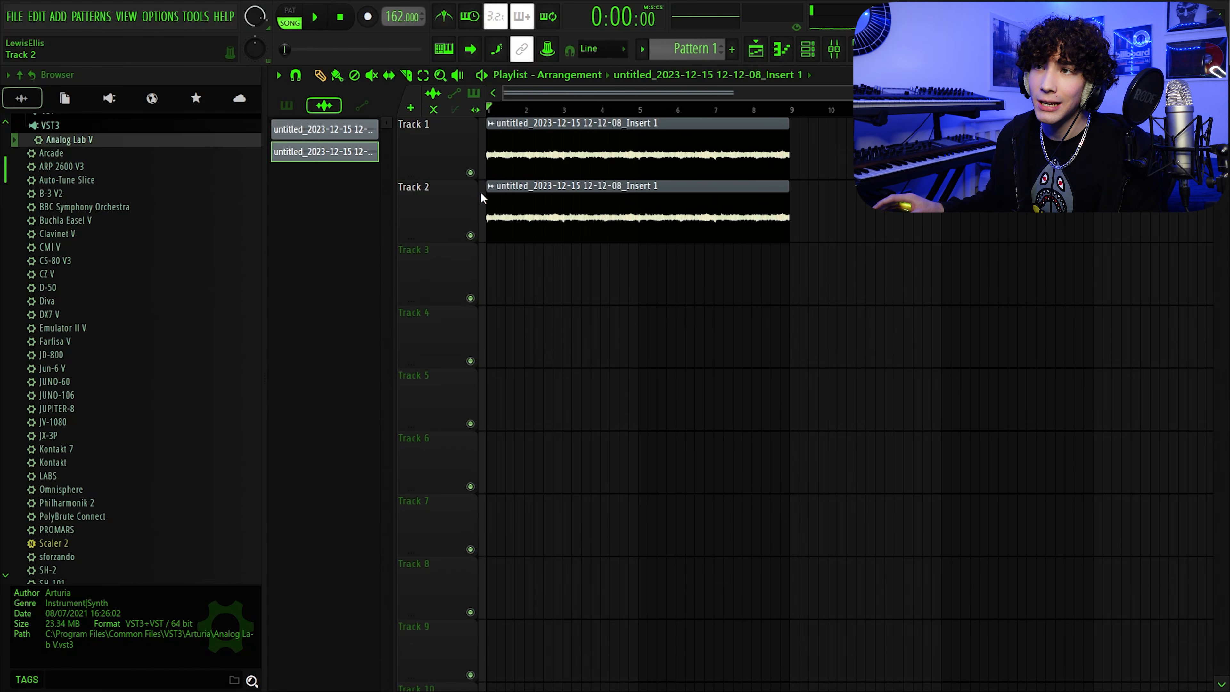
- Make the newly recorded clip on Track 2 unique and set its time-stretching mode to Stretch
scroll(482, 191, up, 3)
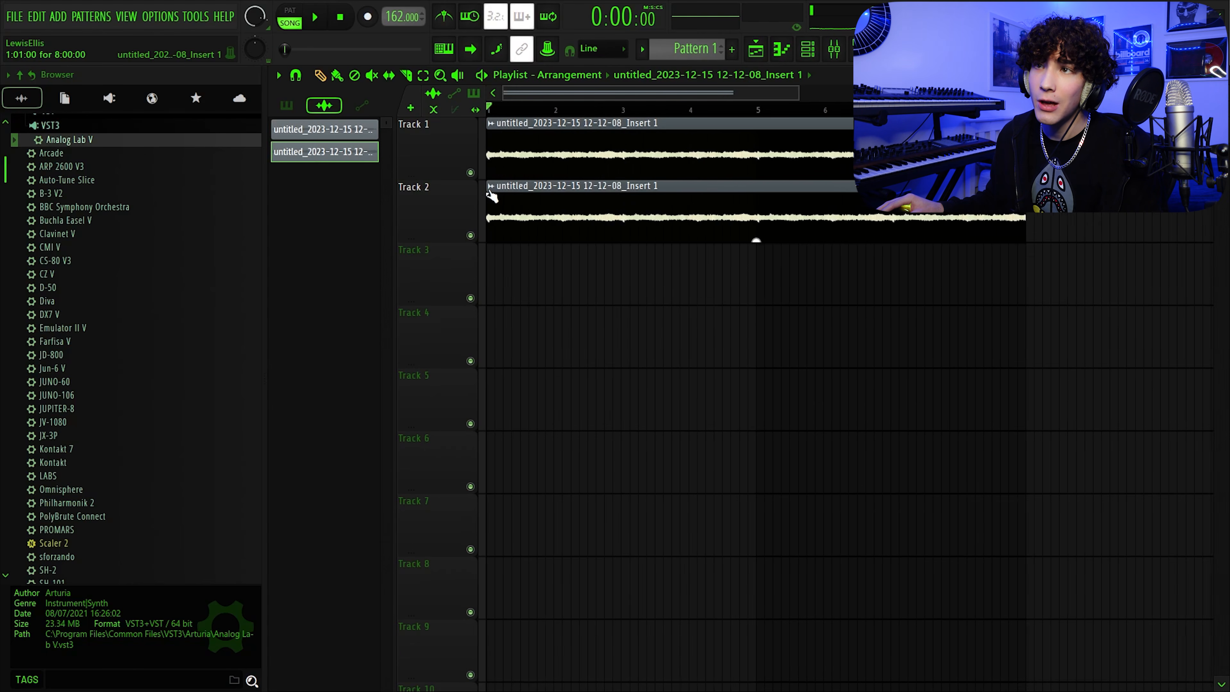
click(491, 188)
click(528, 330)
double_click(613, 221)
click(717, 274)
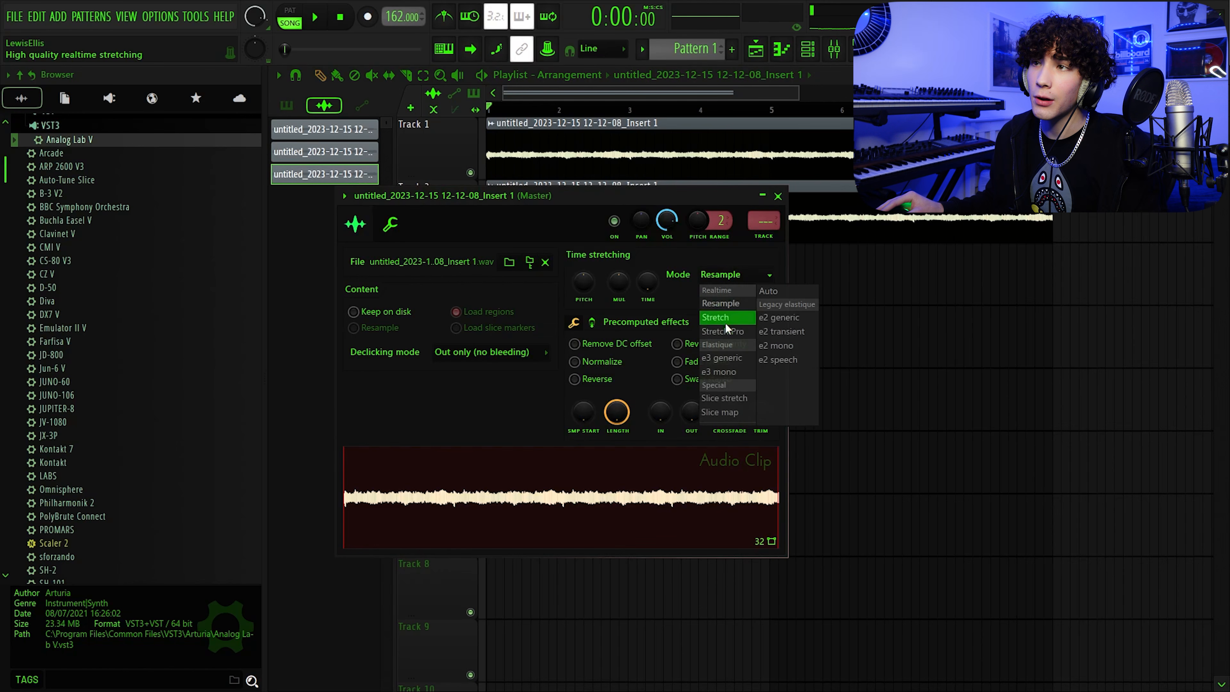
click(722, 321)
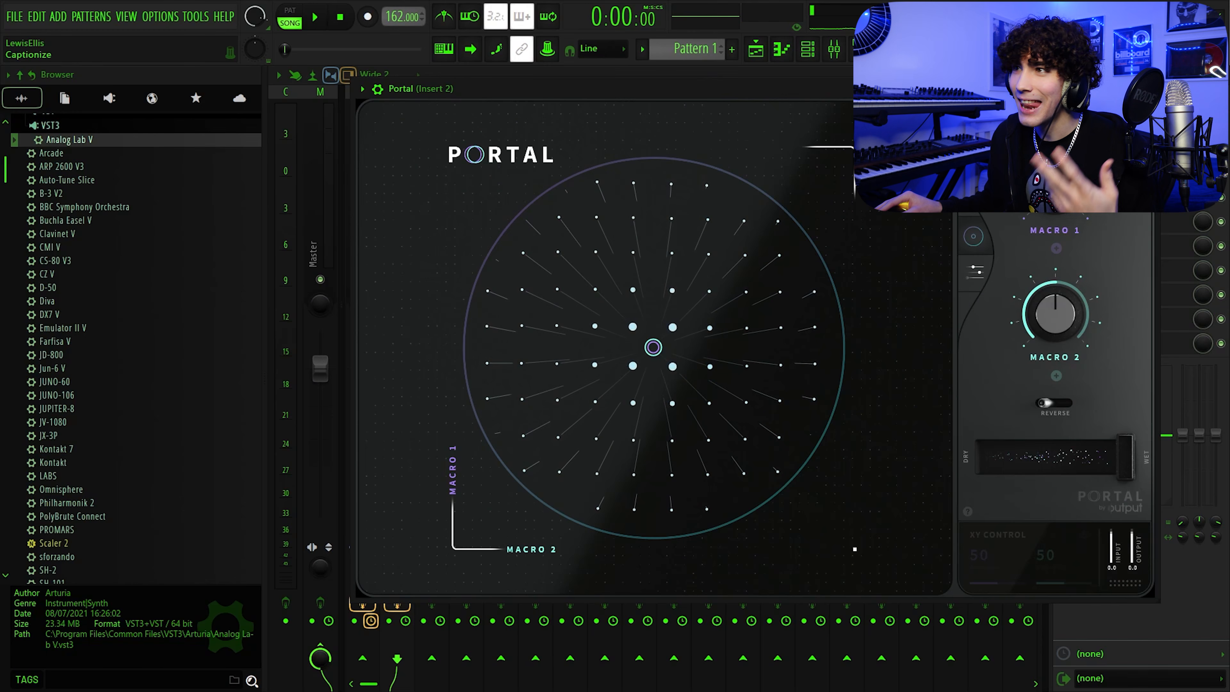
- Load the DucksAndDrakes preset from the Illusions bank in the Portal effect on Insert 2
drag(1090, 89, 1008, 86)
click(973, 126)
scroll(474, 281, down, 6)
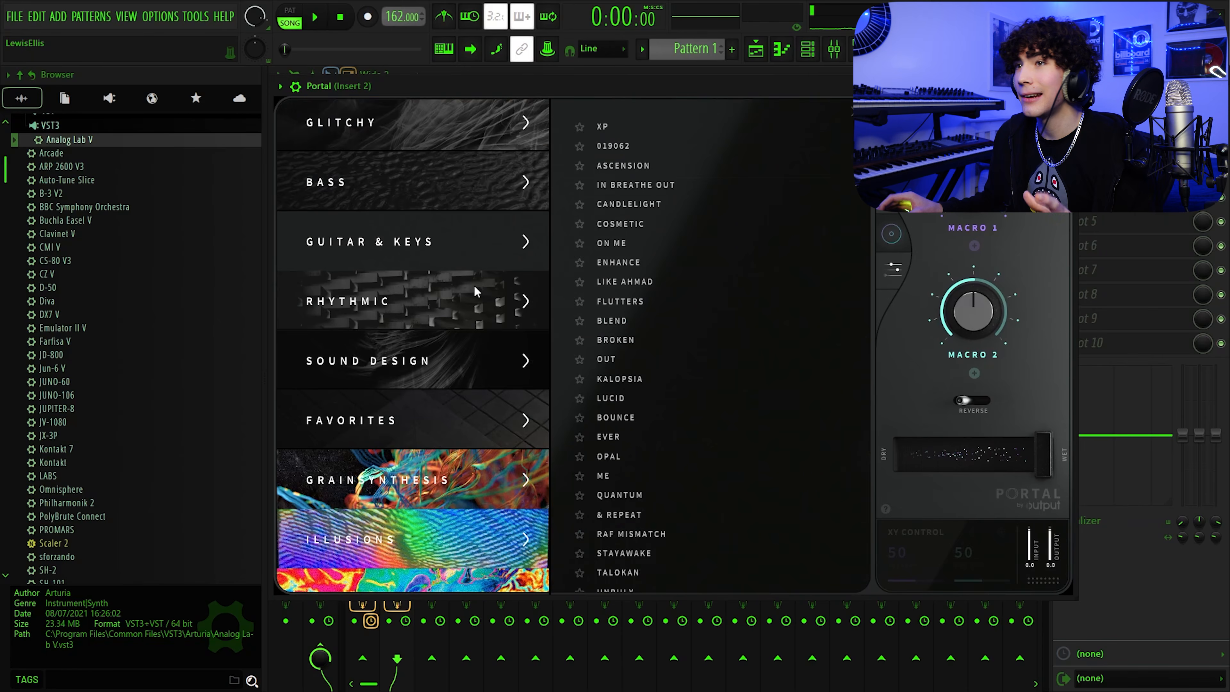
scroll(474, 286, down, 6)
click(456, 210)
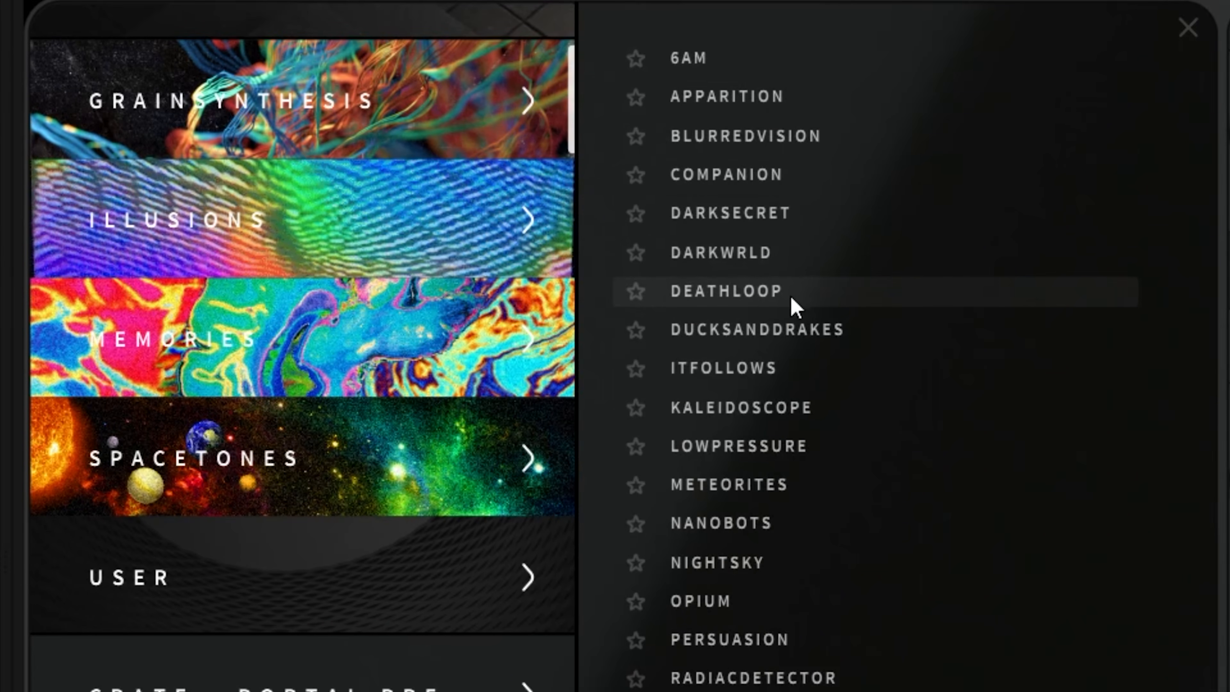
click(824, 344)
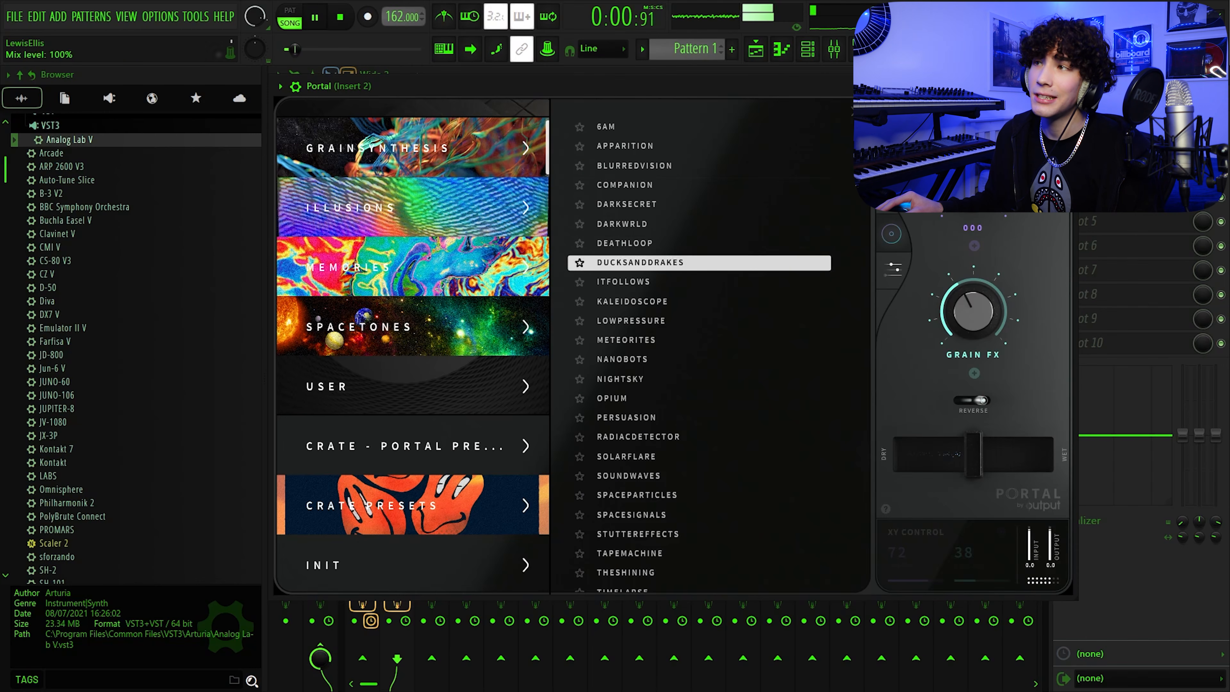
- Raise the volume of mixer Insert 2 to 125% (5.6 dB) and reopen its Portal effect
click(1068, 87)
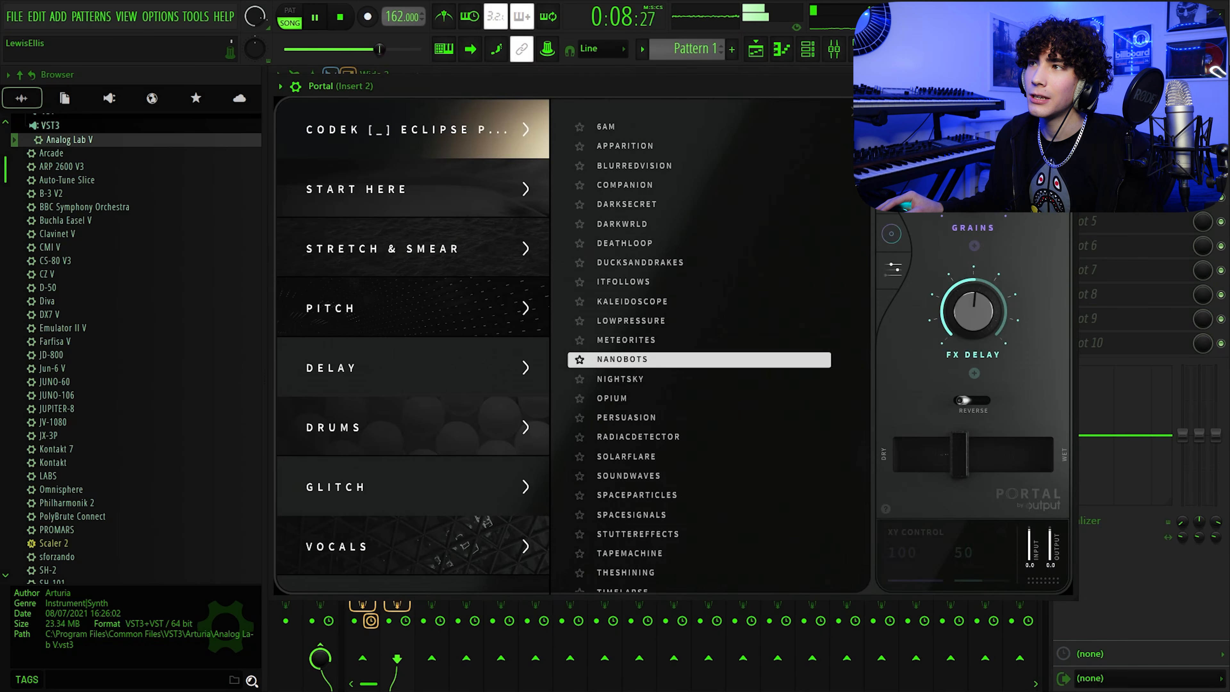
click(396, 299)
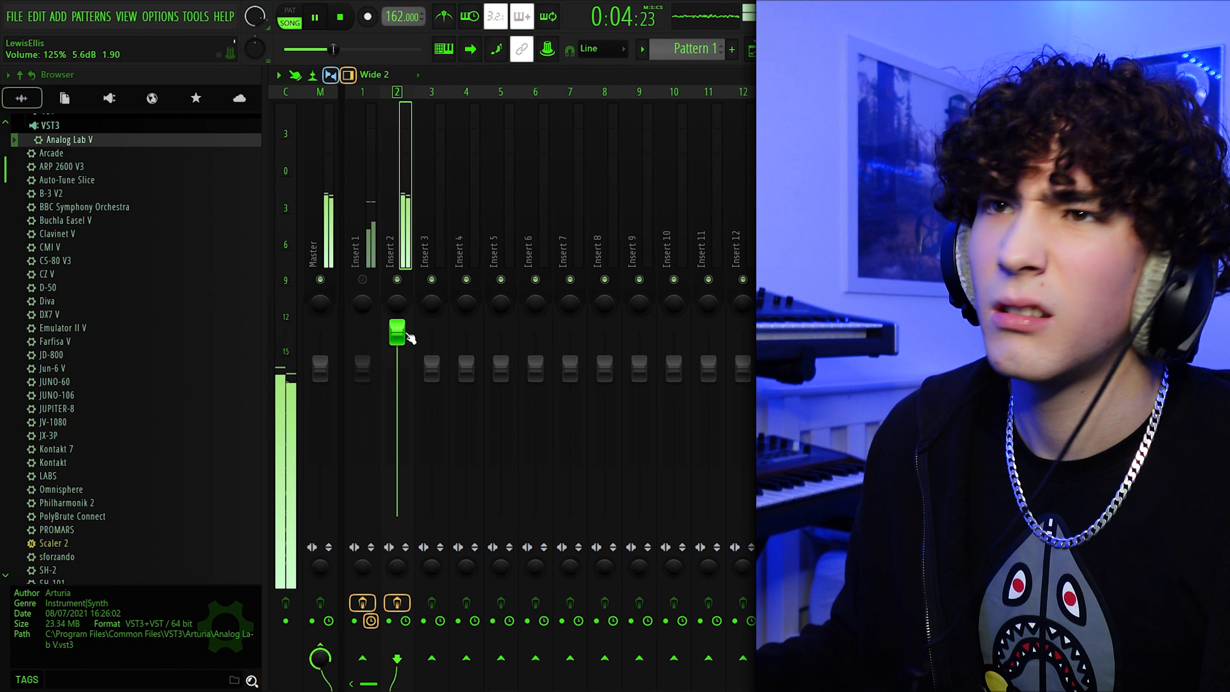
click(1129, 140)
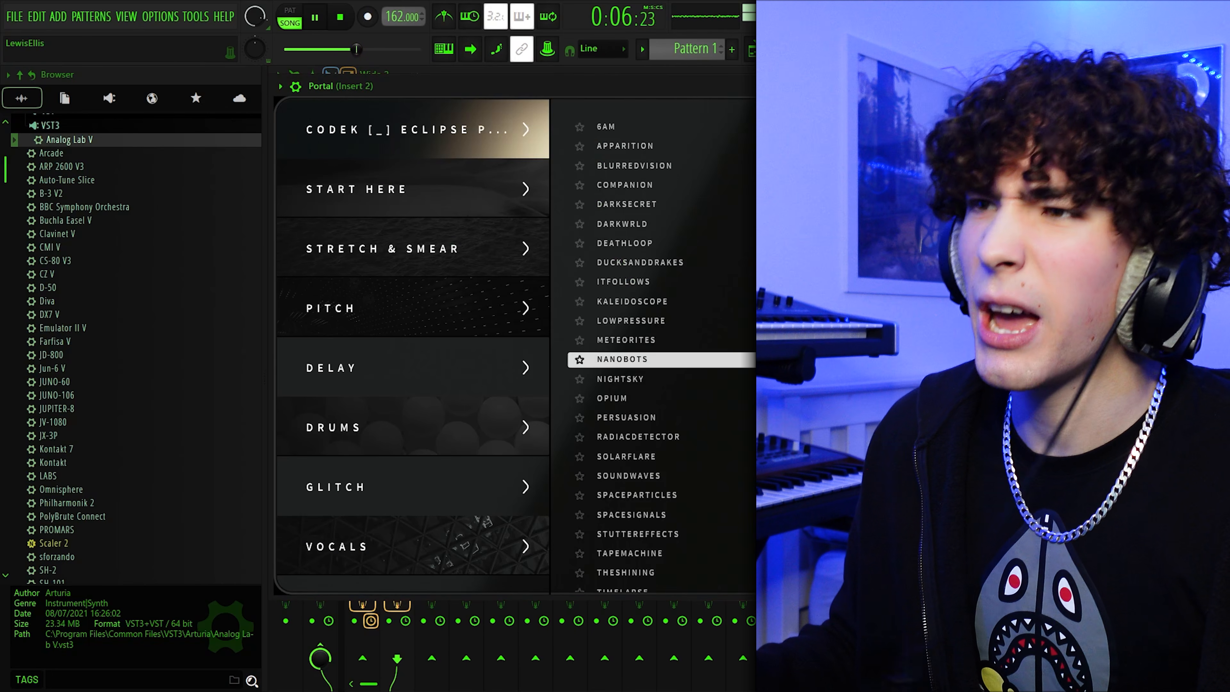
- Set the time-stretching mode of the Track 1 audio clip to Stretch and check the mixer
key(Escape)
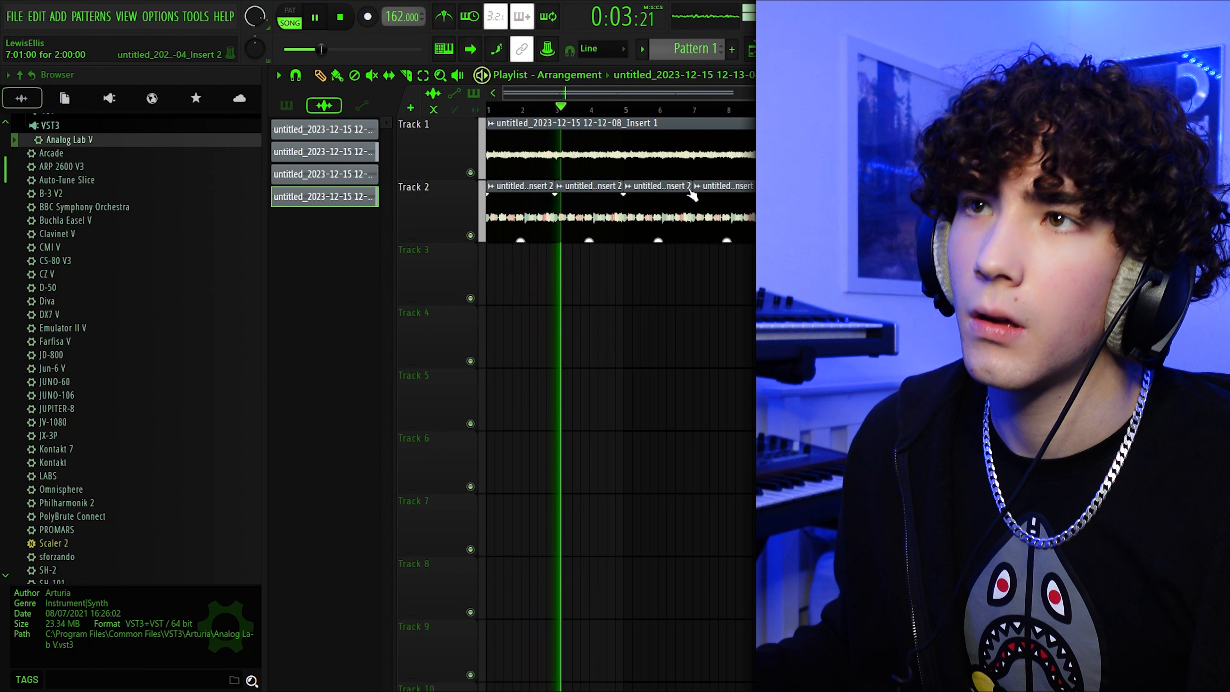
double_click(717, 141)
click(720, 257)
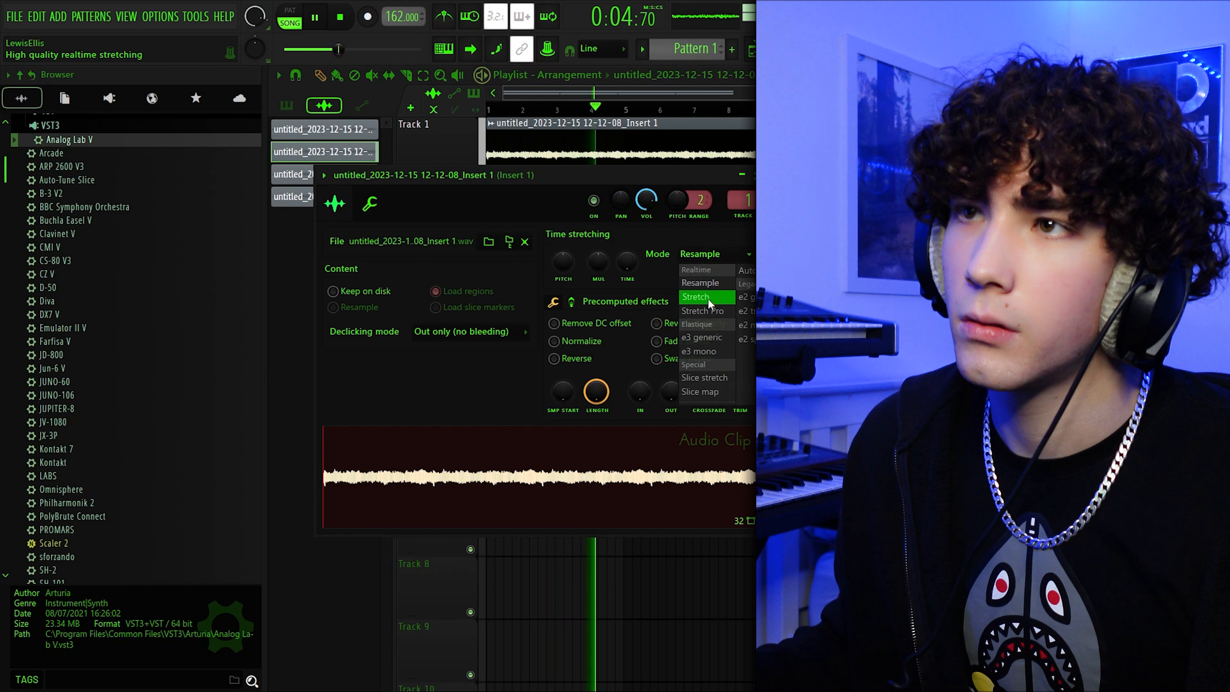
click(707, 298)
key(Escape)
key(F9)
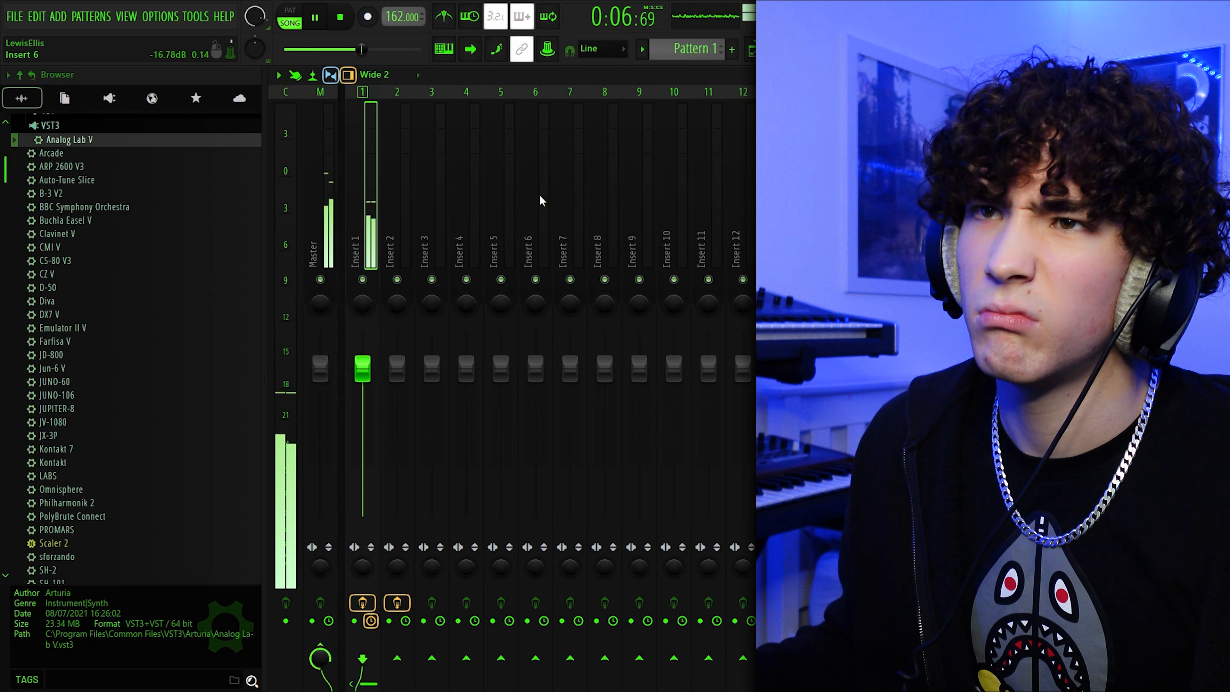
key(F6)
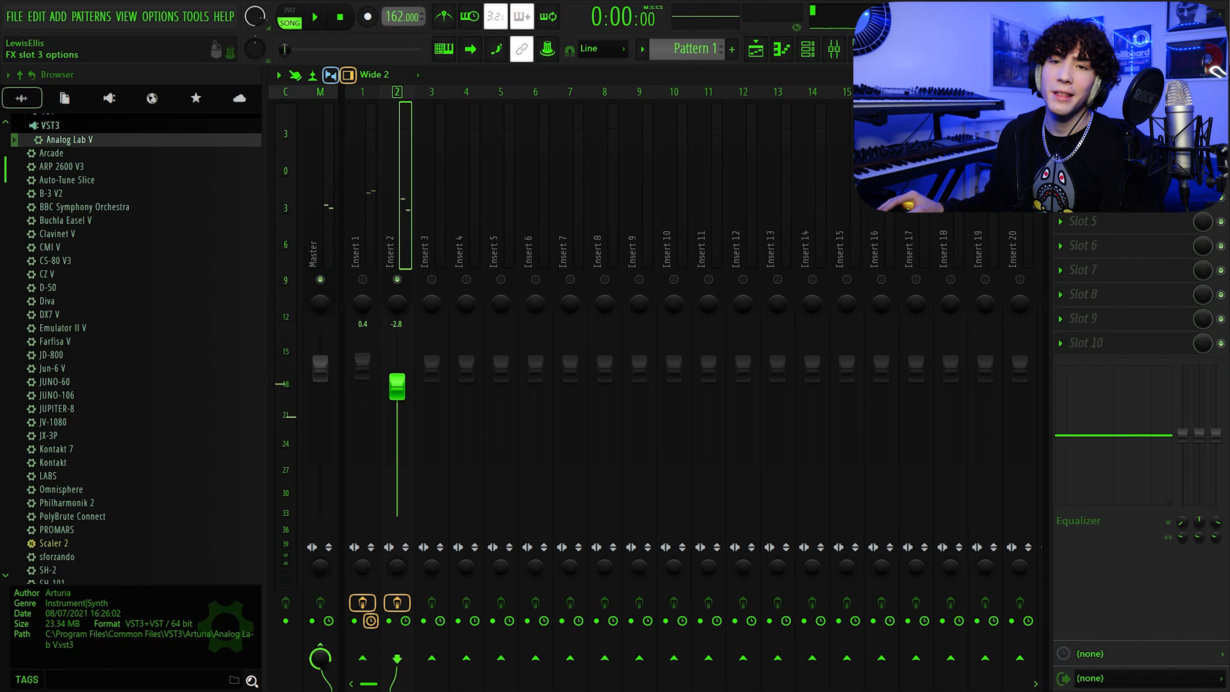
- Load ValhallaVintageVerb into slot 3 of Insert 2, lower its predelay to 0.15 ms and adjust its decay and size
click(1060, 173)
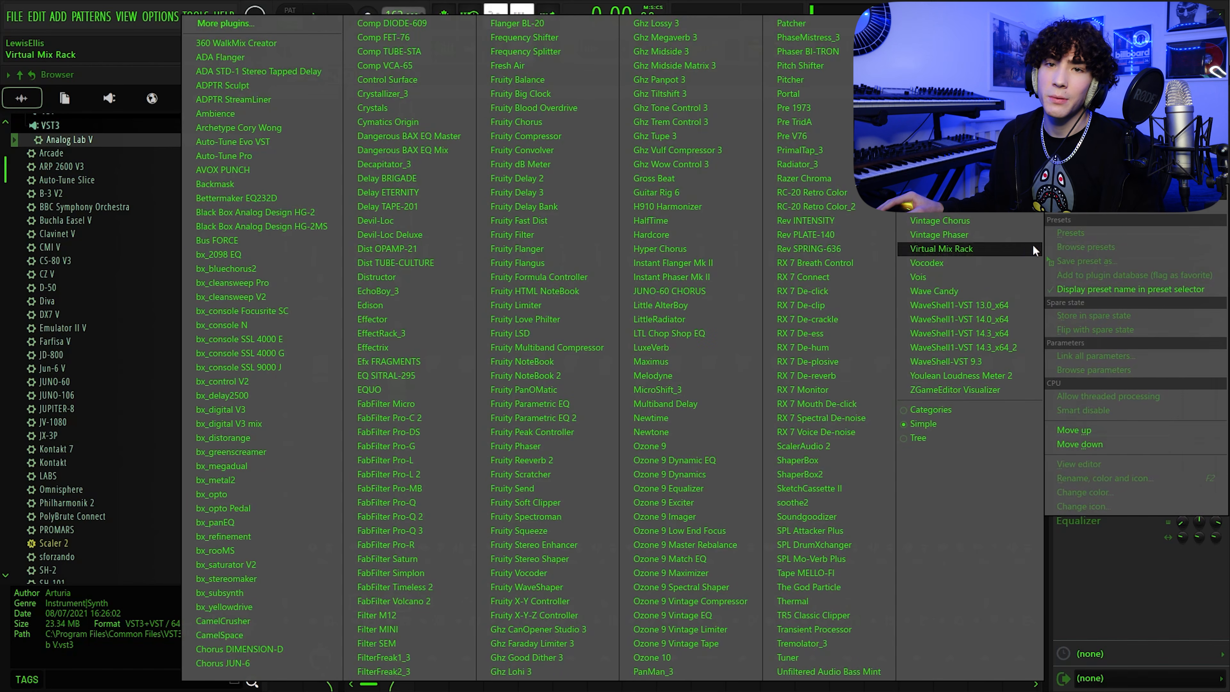
click(941, 206)
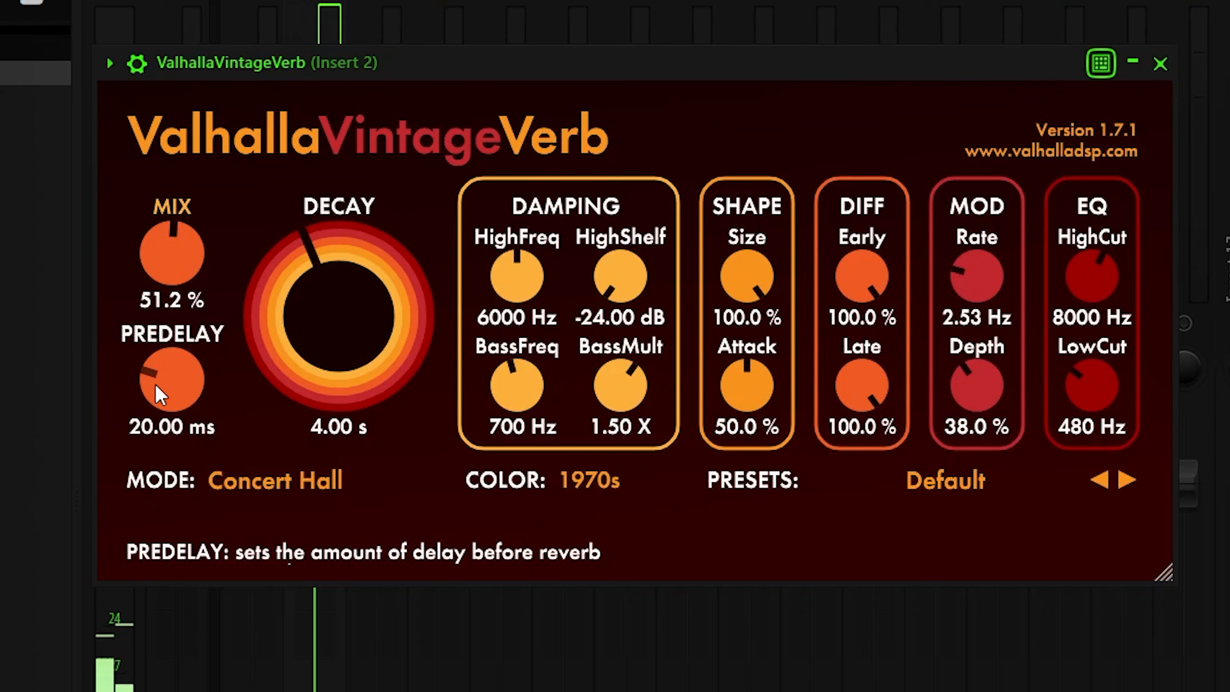
drag(155, 386, 160, 448)
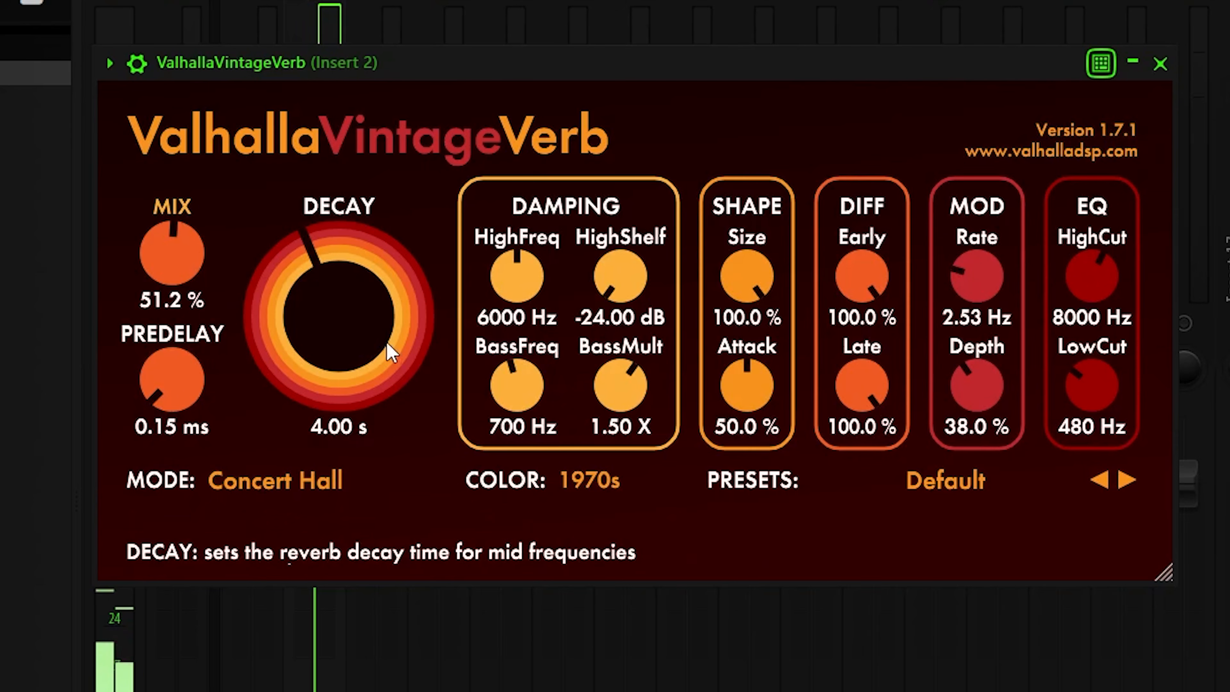
drag(389, 348, 391, 354)
drag(773, 302, 775, 358)
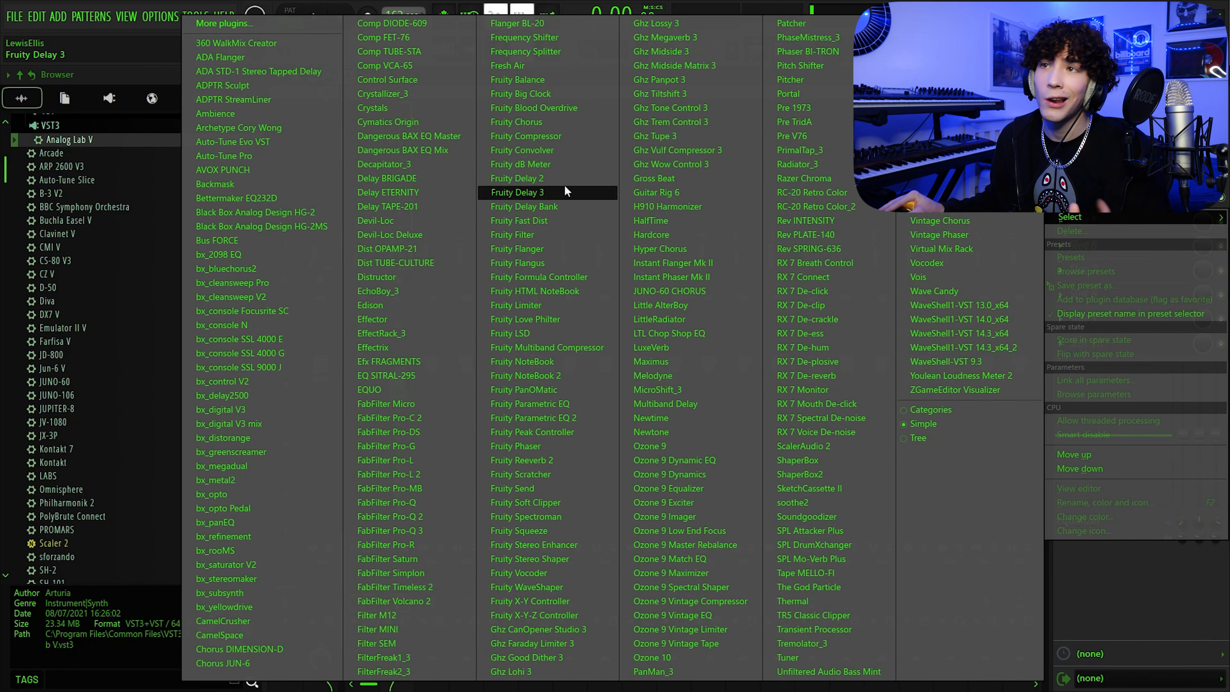
- Add Fruity Chorus and Fruity Phaser to Insert 2 and lower the phaser's mix level to 76%
click(575, 121)
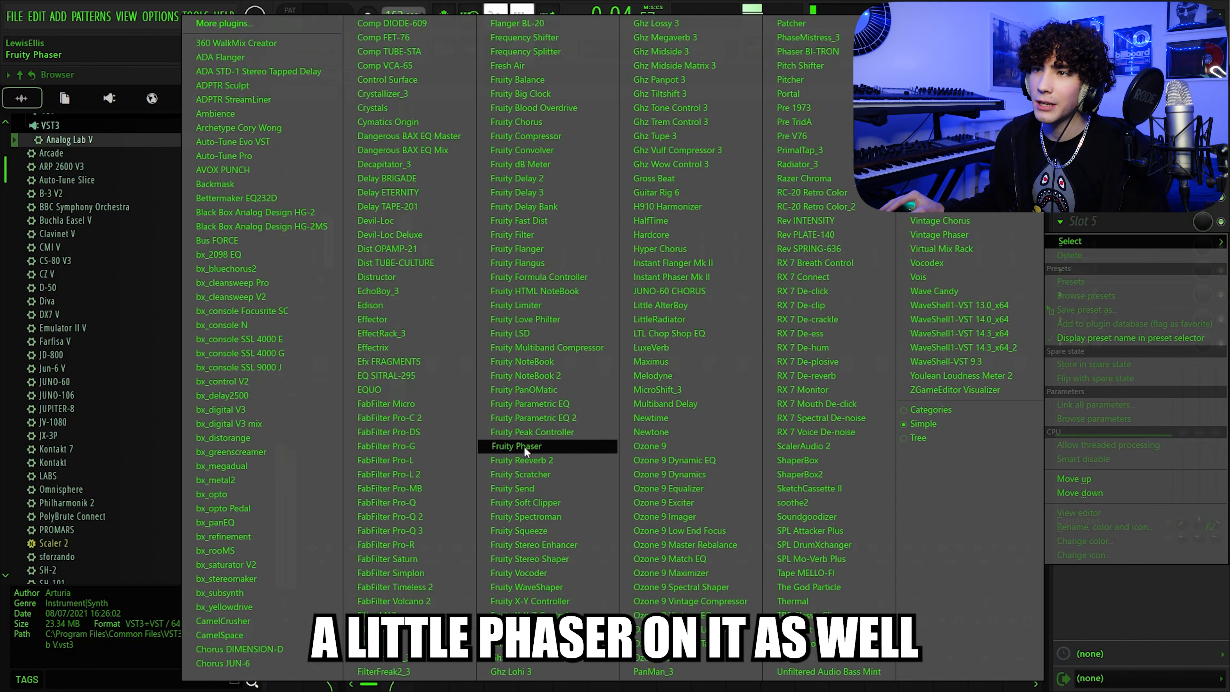
click(523, 446)
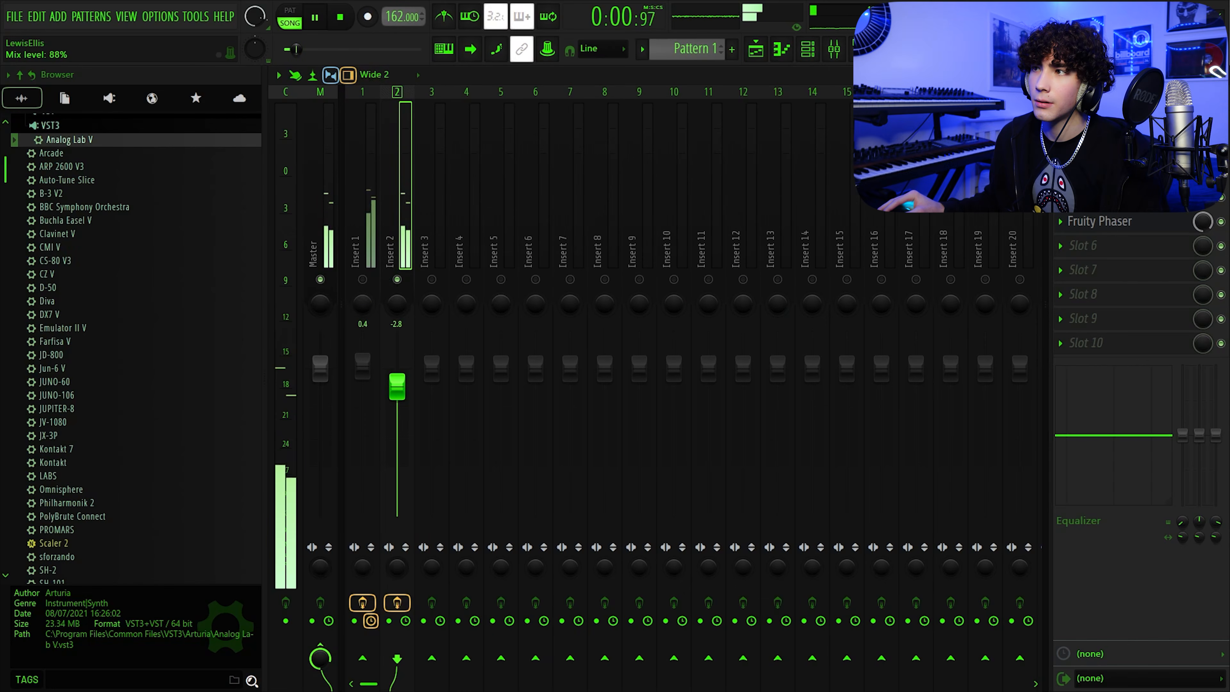
drag(1203, 222, 1203, 233)
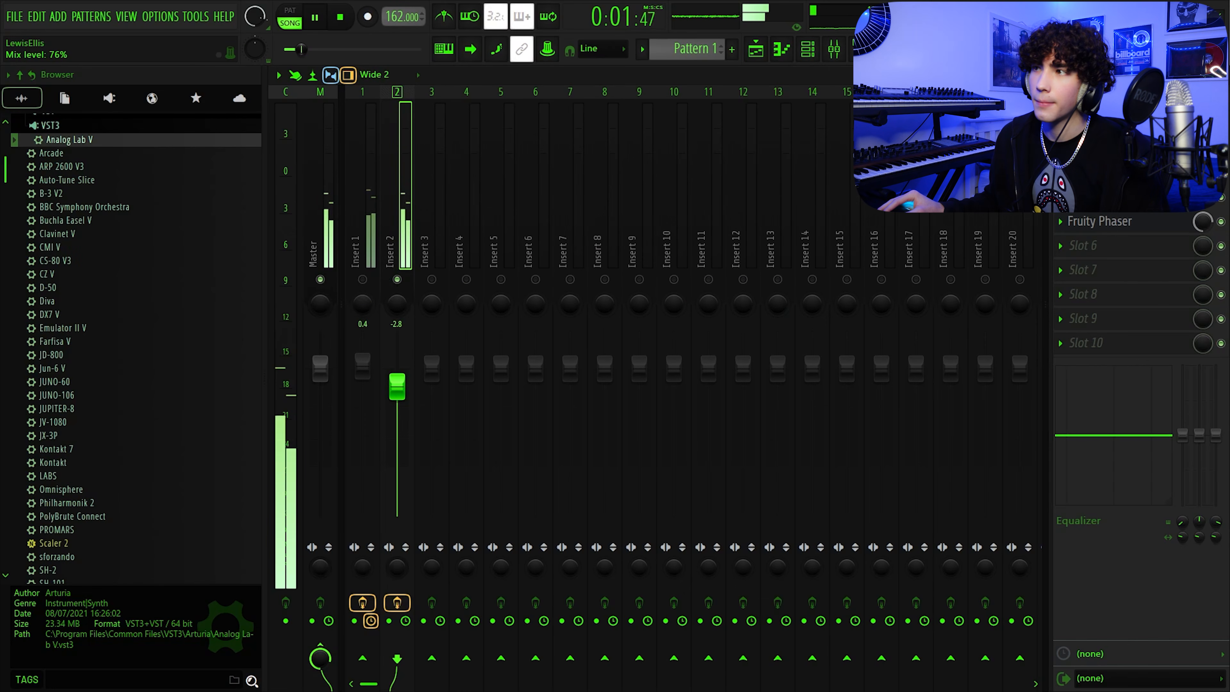
- Load Fruity Stereo Shaper into effect slot 10 to widen the sound
click(1145, 252)
click(588, 313)
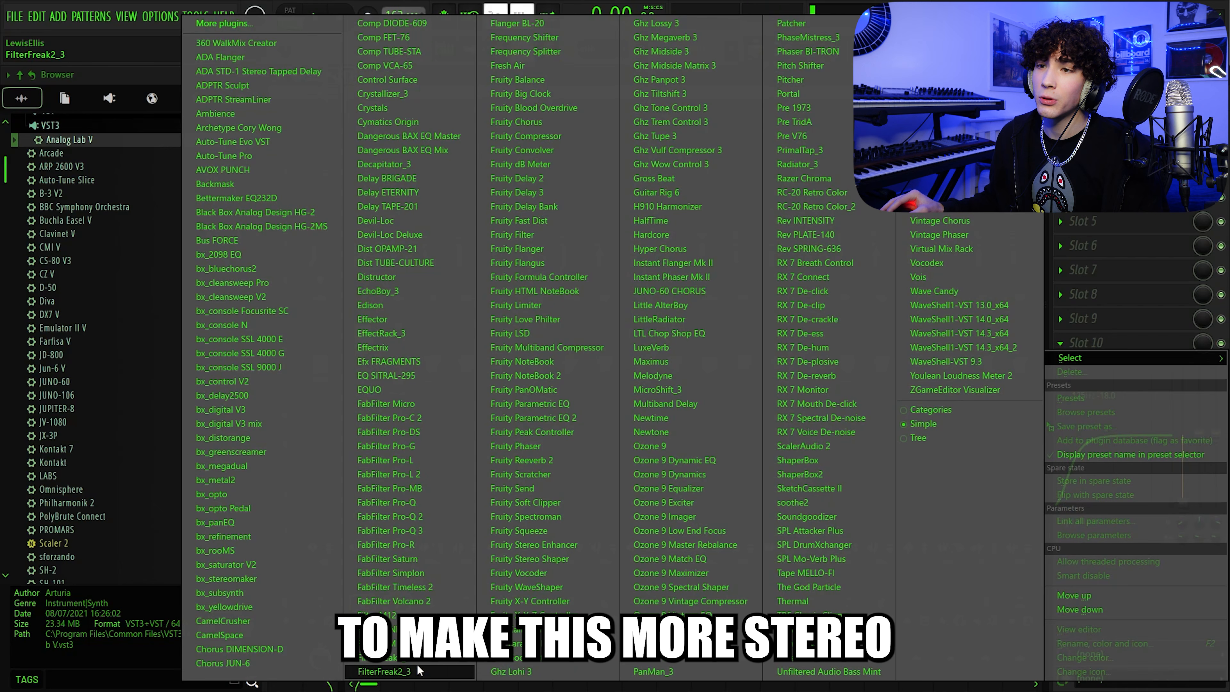
click(555, 562)
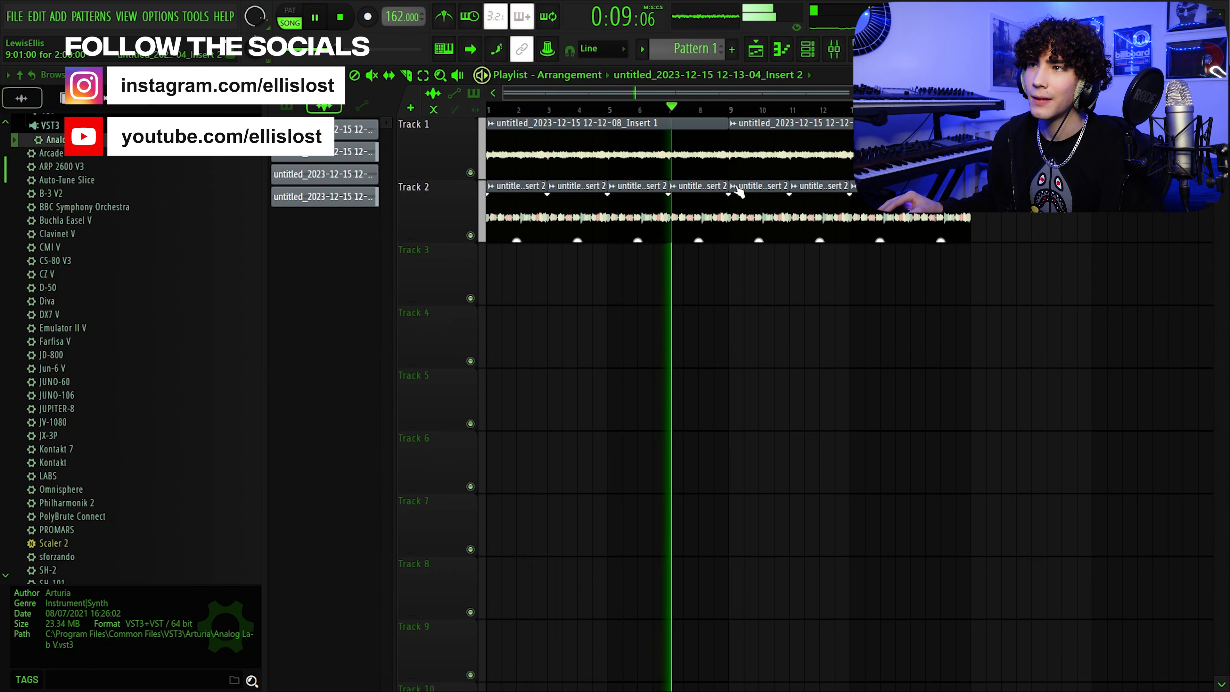
- Make the Track 2 clip at bar 9 unique and replace the clips after it with copies of it
click(739, 191)
click(766, 266)
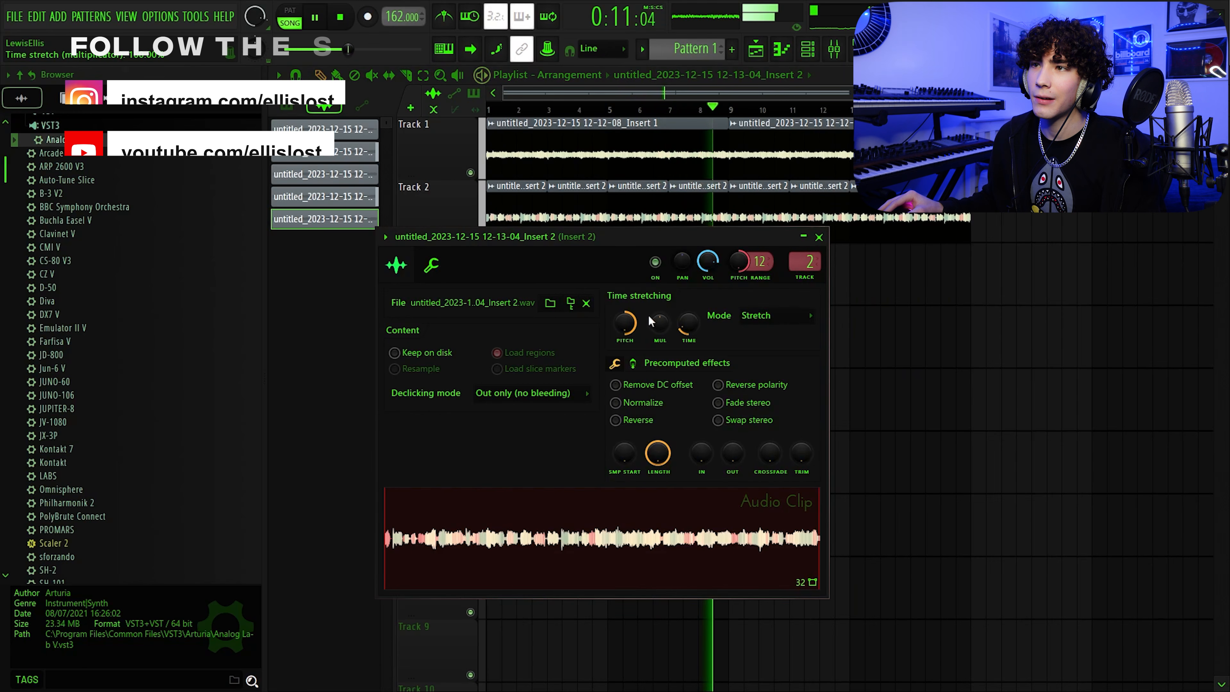
right_click(844, 235)
right_click(872, 227)
right_click(927, 223)
click(797, 225)
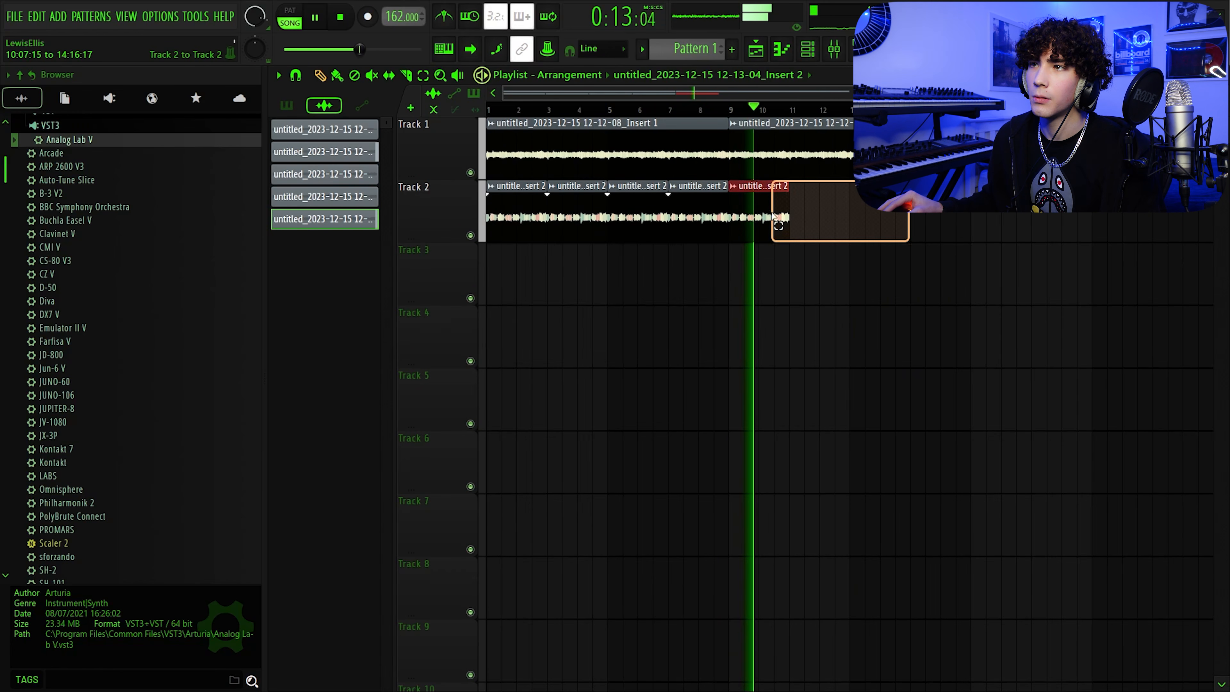
click(859, 219)
click(919, 208)
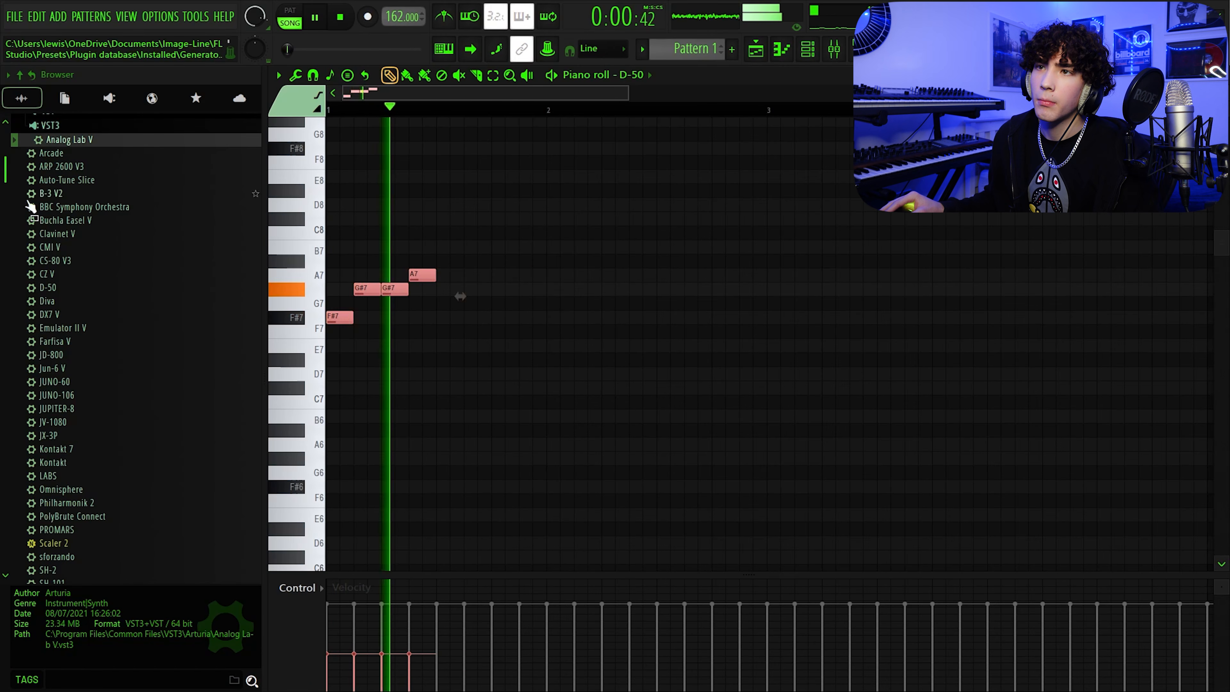
- Duplicate the four-note D-50 phrase (F#7, G#7, G#7, A7) along the piano roll
key(ctrl+b)
key(ctrl+b)
key(ctrl+b)
key(ctrl+b)
drag(708, 428, 704, 442)
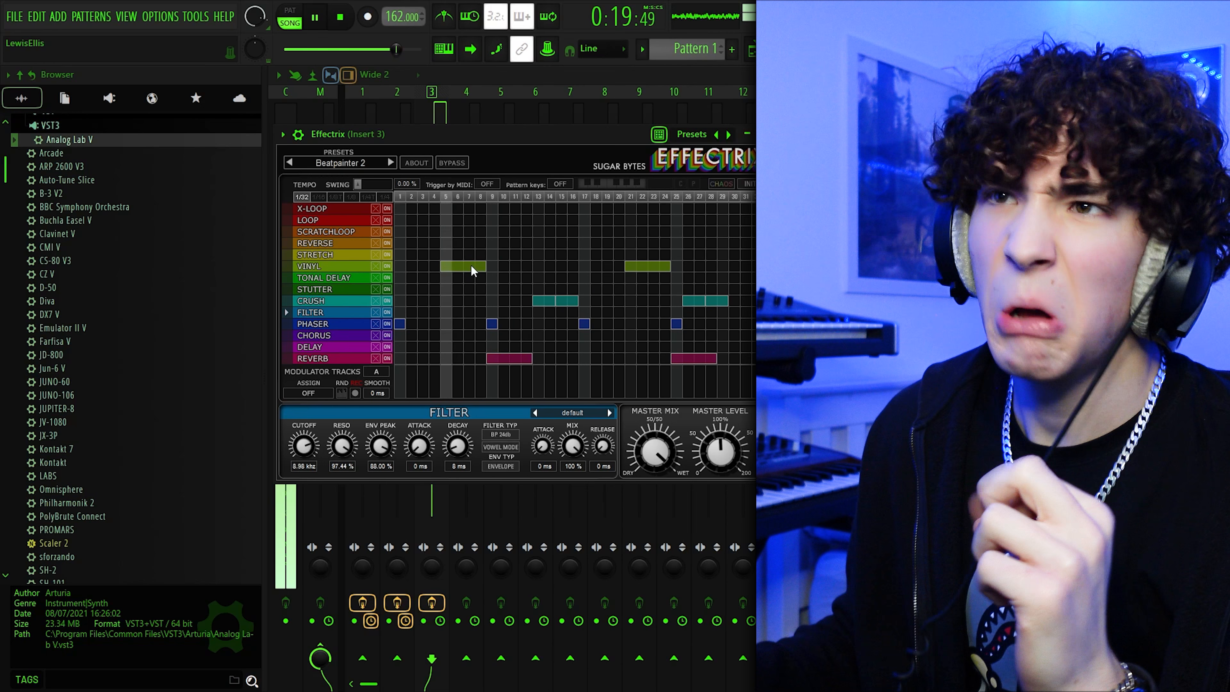
- Delete both Vinyl blocks from the Effectrix sequence on Insert 3 and arm that insert for recording
right_click(471, 265)
right_click(646, 266)
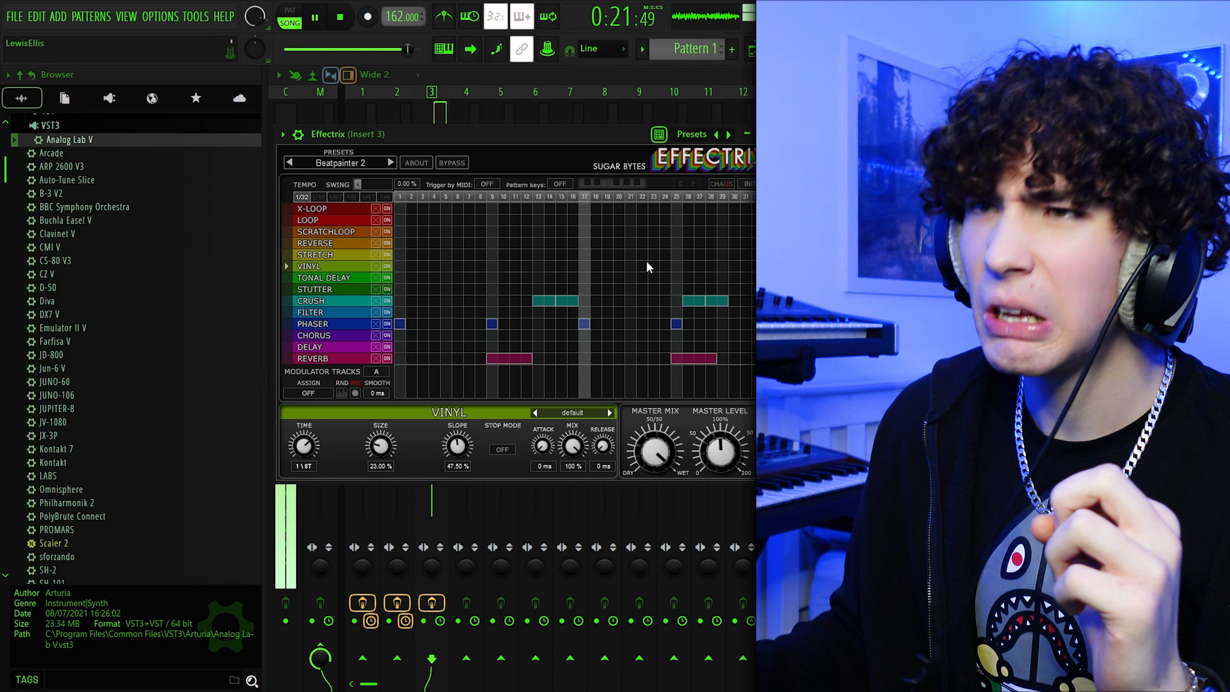
click(761, 135)
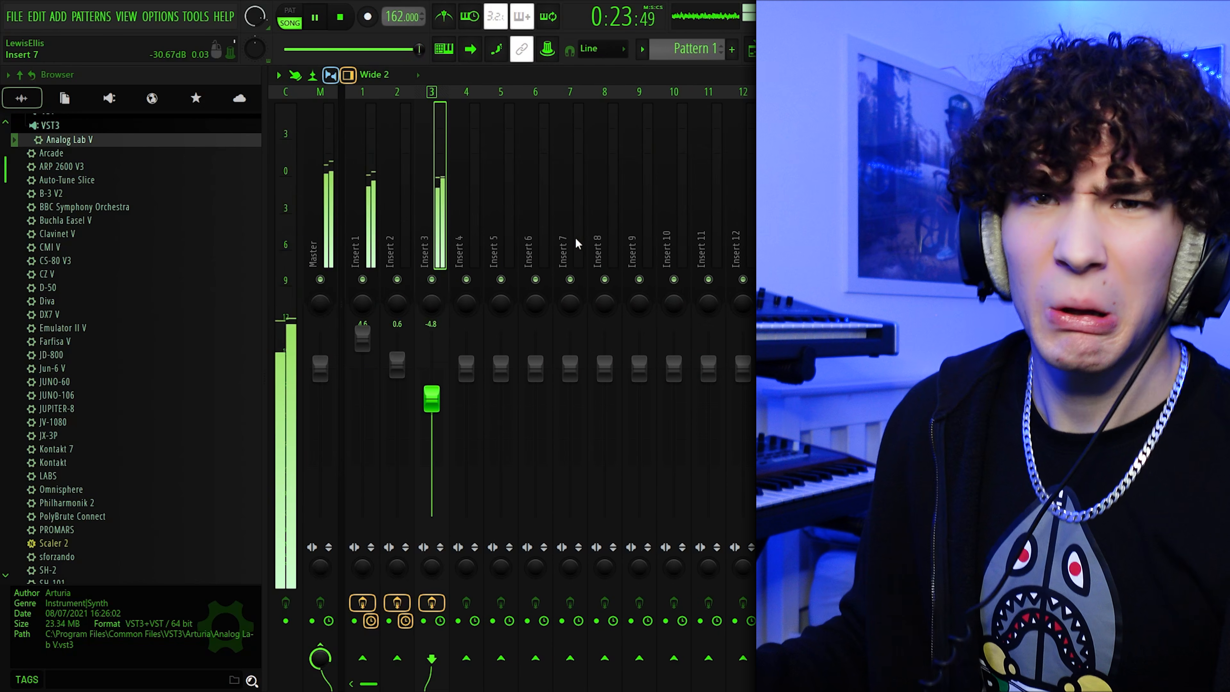
click(424, 621)
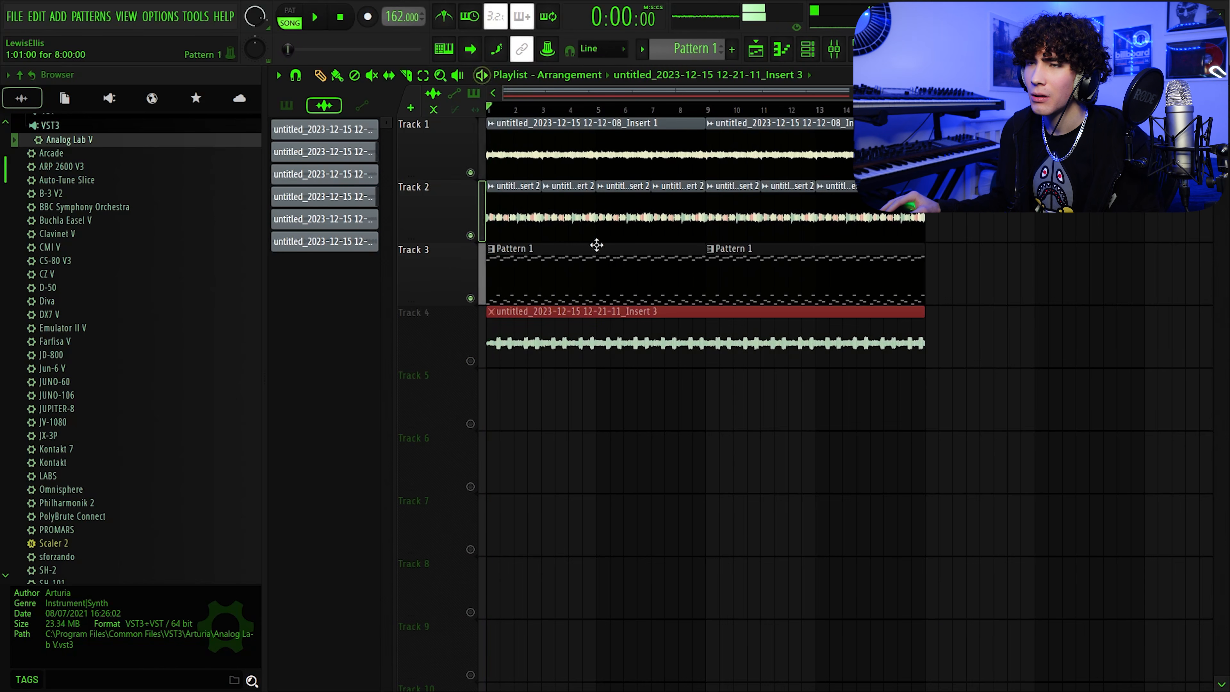
- Give the recorded Insert 3 clip on Track 4 a fade-in of about 0.6 seconds
click(806, 55)
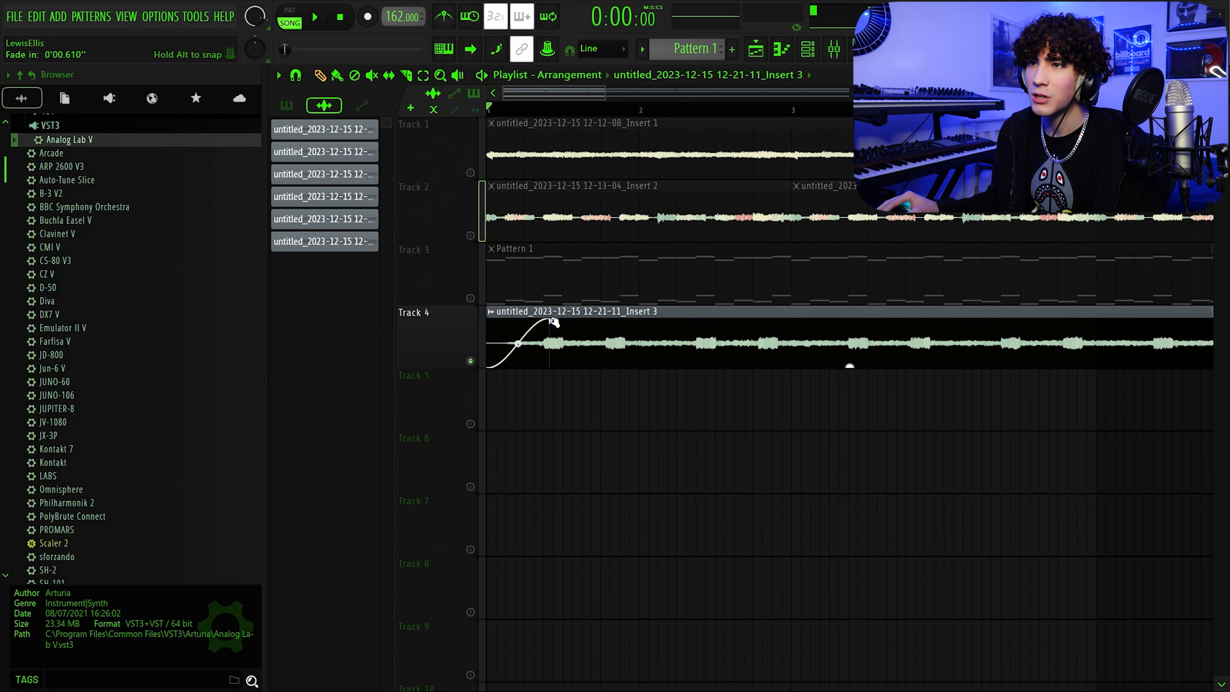
drag(562, 322, 563, 323)
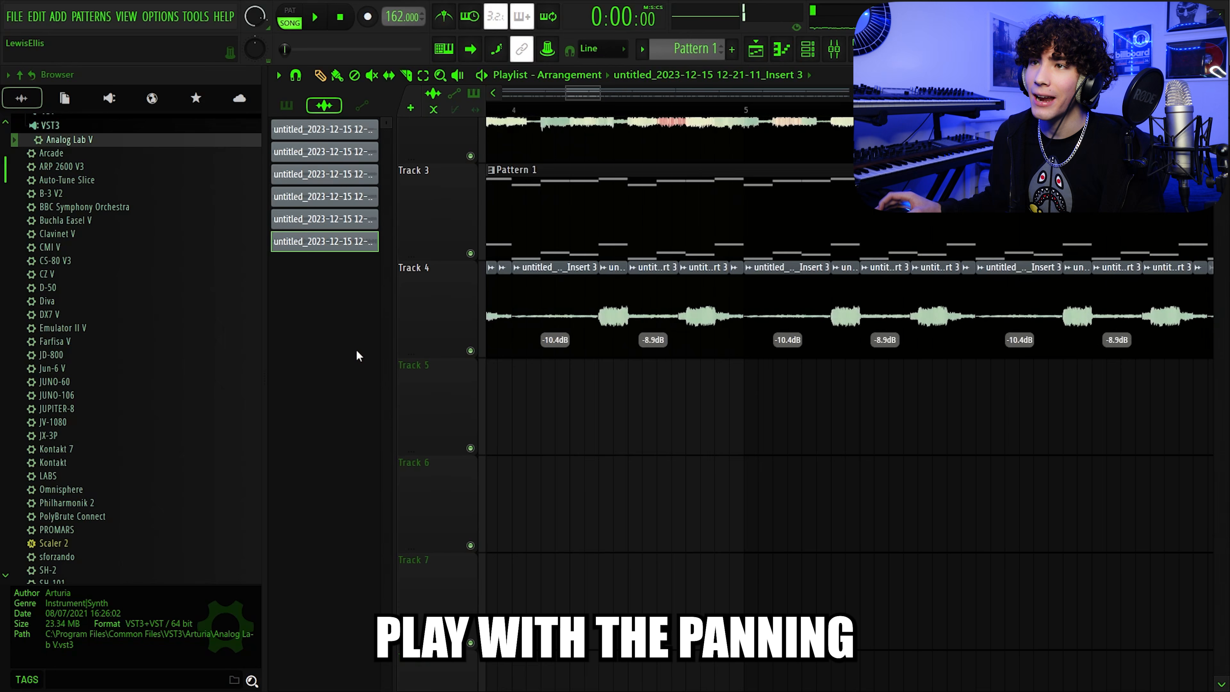
- Make a louder slice of the chopped Insert 3 audio on Track 4 unique for separate panning
right_click(737, 278)
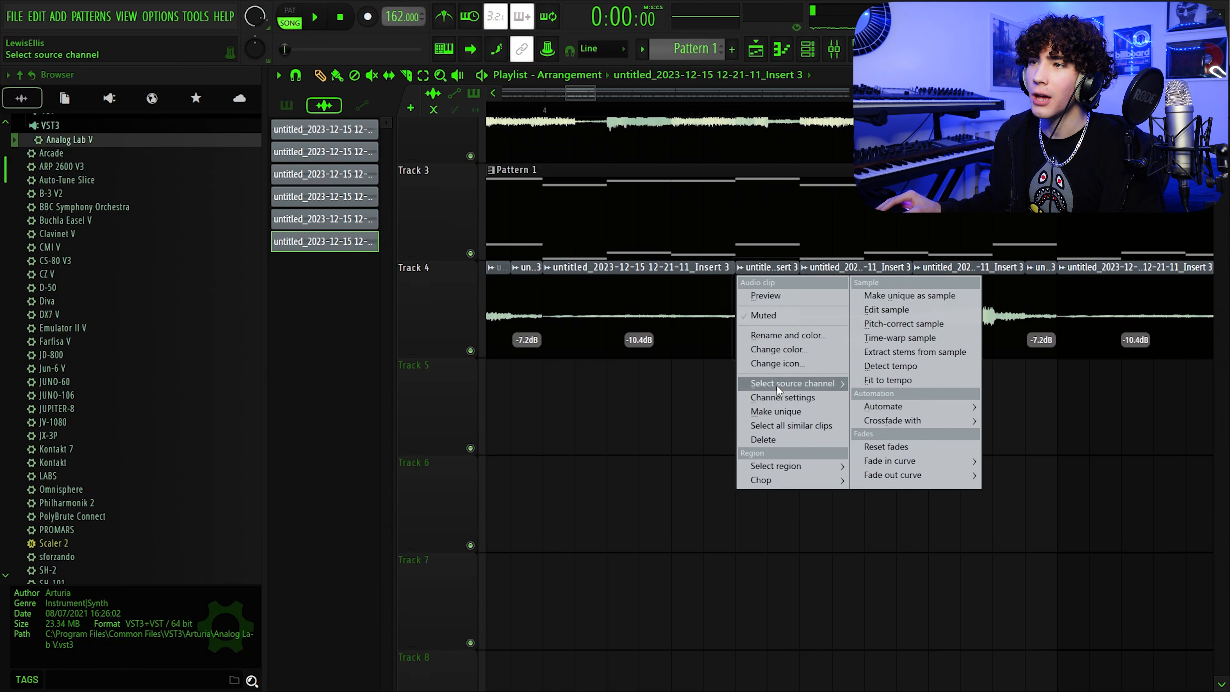
click(794, 411)
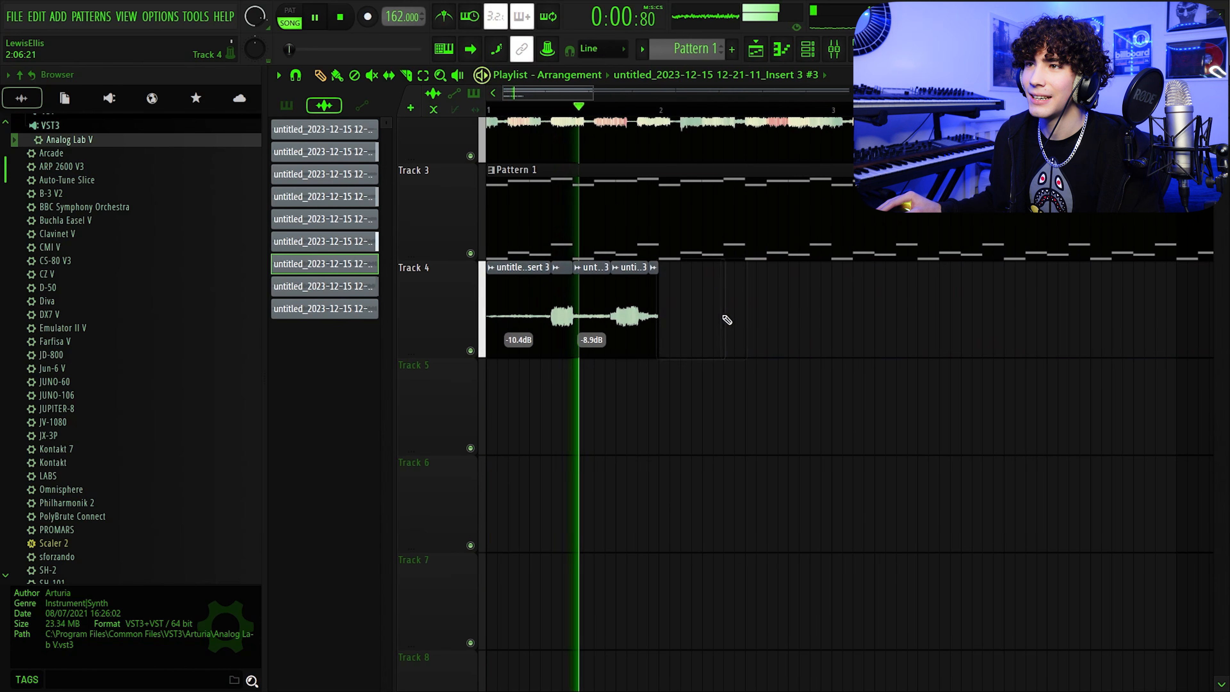
- Select the one-bar group of slices on Track 4 and duplicate it repeatedly until it runs past bar 17
drag(727, 320, 515, 374)
key(ctrl+b)
key(ctrl+b)
key(ctrl+b)
key(ctrl+b)
key(ctrl+b)
key(ctrl+b)
key(ctrl+b)
key(ctrl+b)
key(ctrl+b)
key(ctrl+b)
key(ctrl+b)
key(ctrl+b)
key(ctrl+b)
key(ctrl+b)
key(ctrl+b)
key(ctrl+b)
key(ctrl+b)
scroll(515, 373, down, 7)
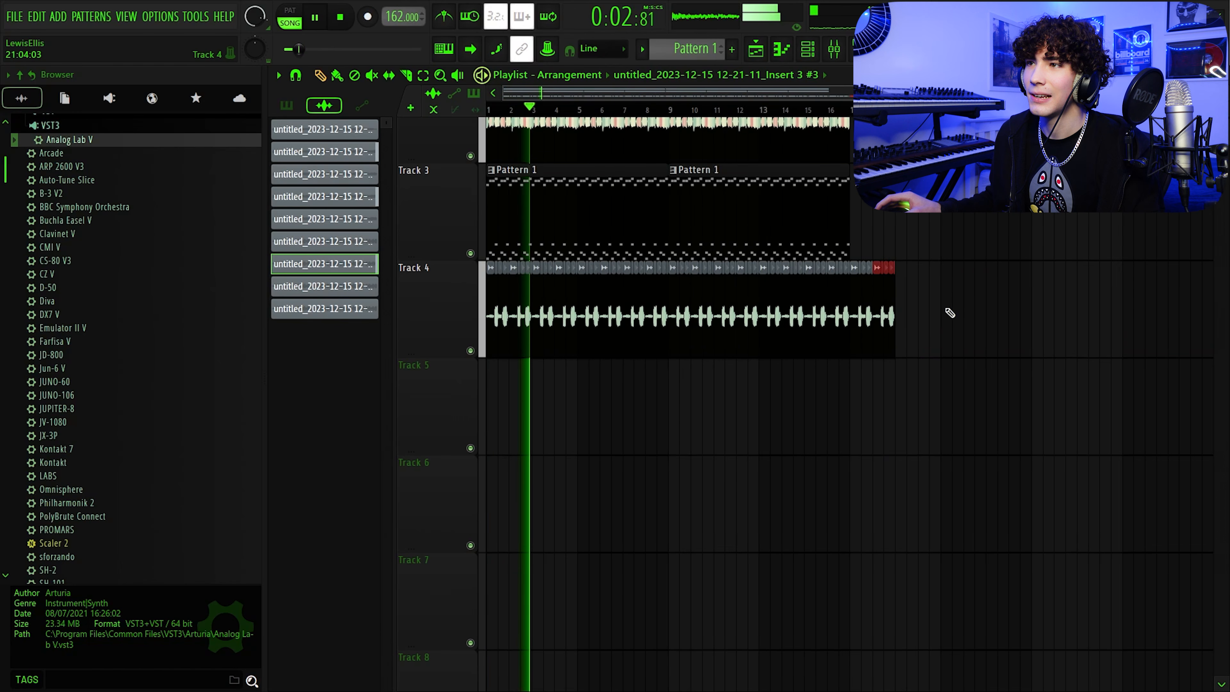
- Delete the surplus Track 4 slices from bar 17 onward so the track ends with the others
scroll(950, 313, up, 5)
drag(829, 319, 680, 304)
key(Delete)
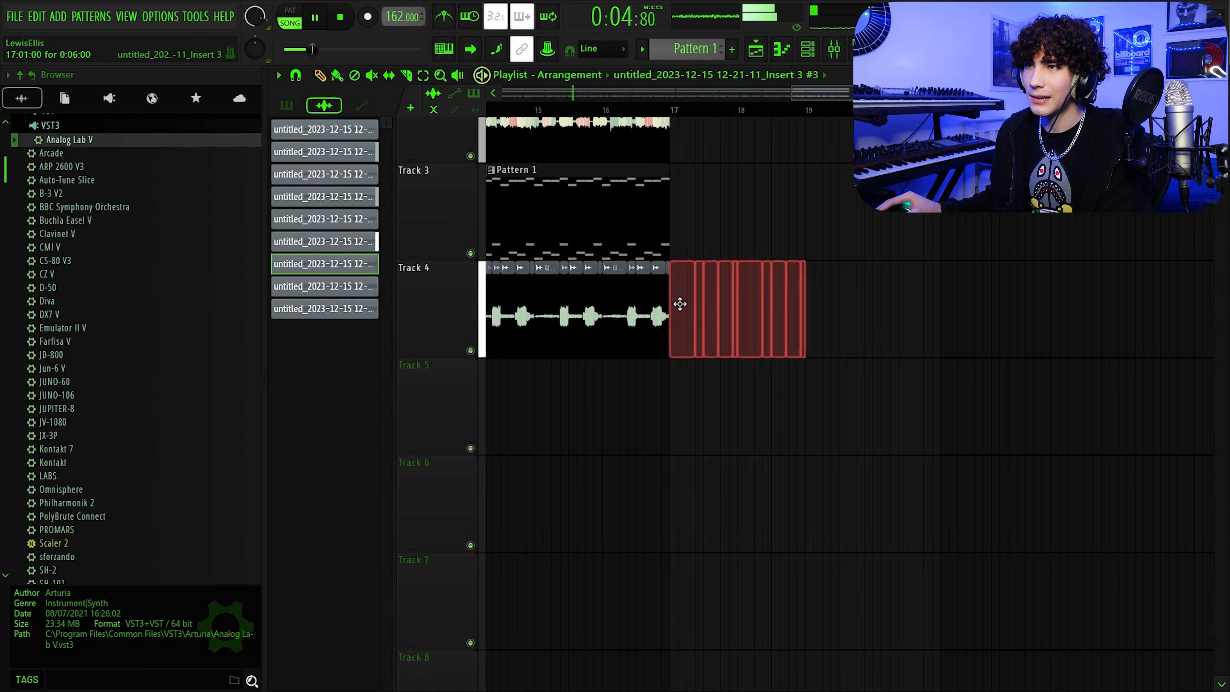
scroll(681, 308, down, 5)
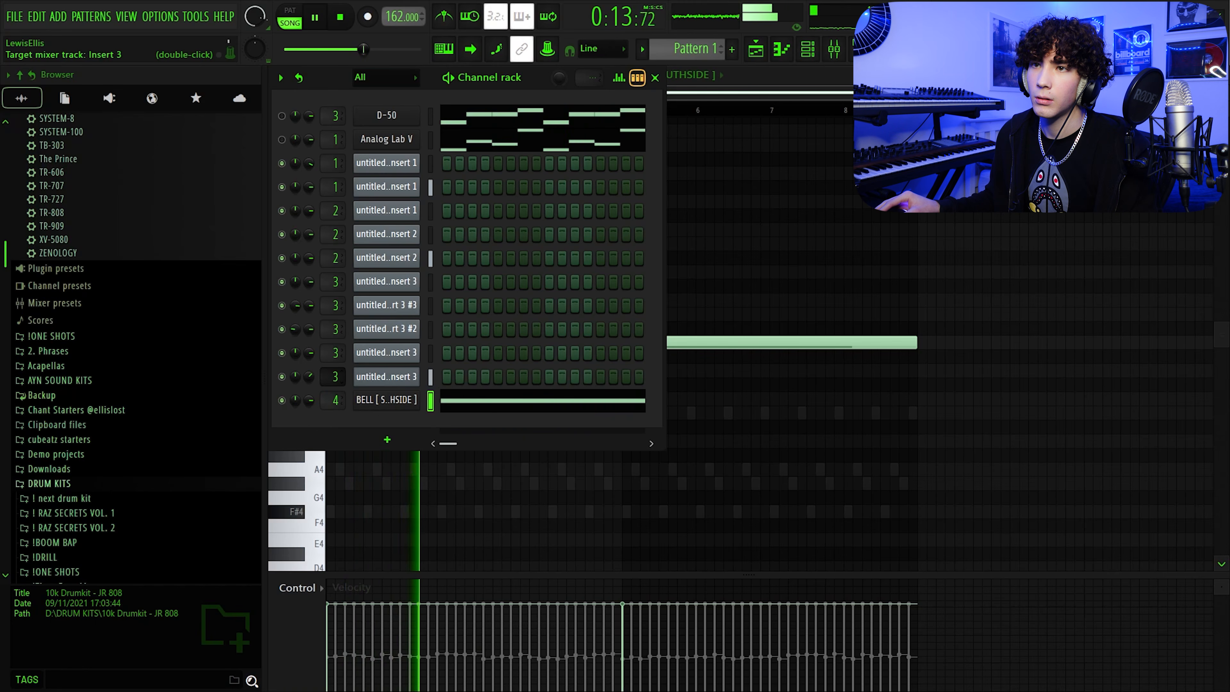
- Open the BELL [ SOUTHSIDE ] channel's settings and enable its volume envelope
scroll(550, 165, up, 4)
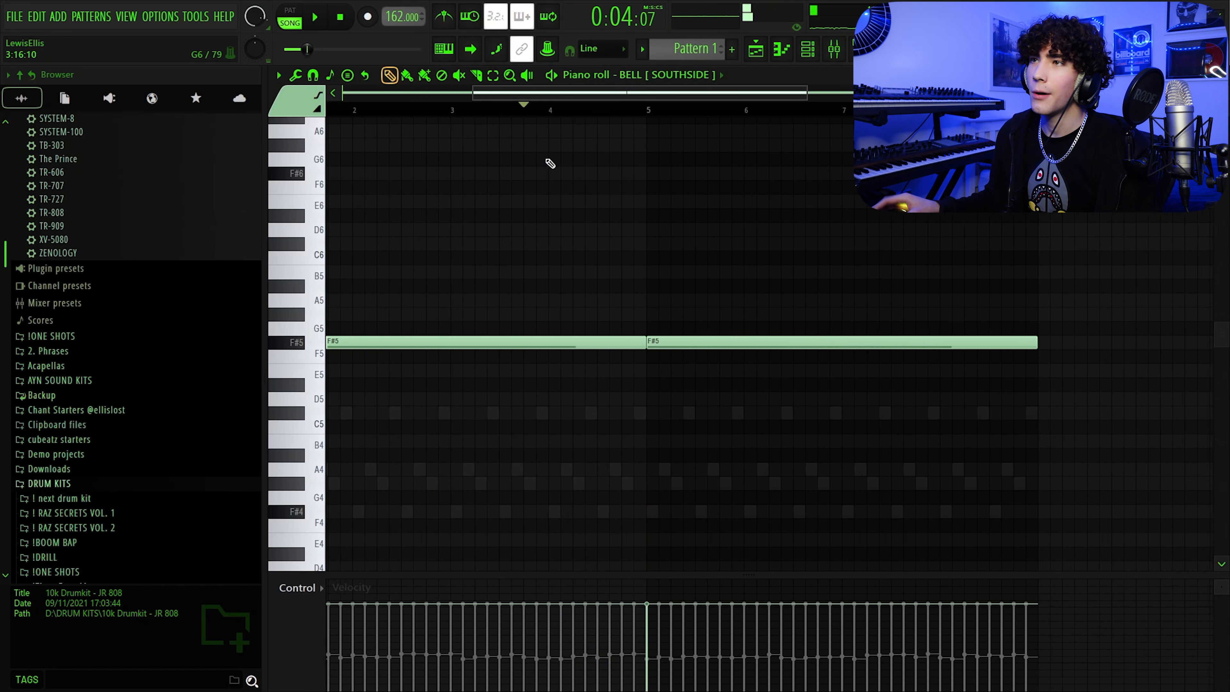
click(809, 49)
click(385, 405)
click(391, 224)
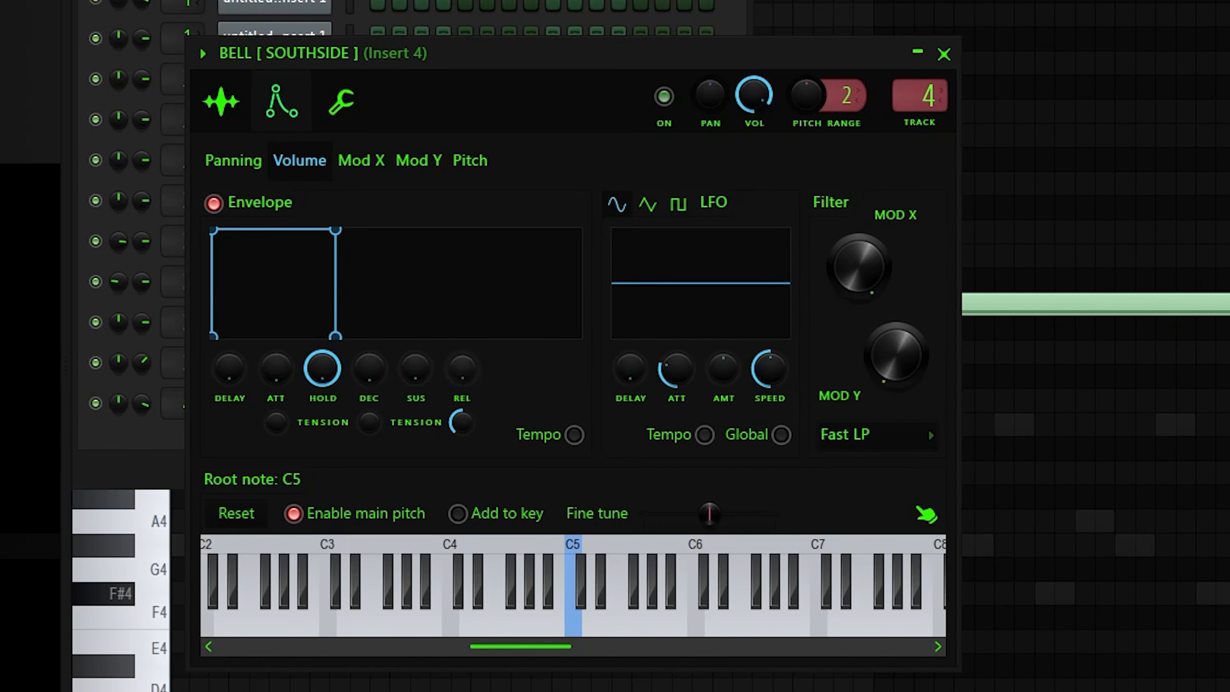
click(96, 458)
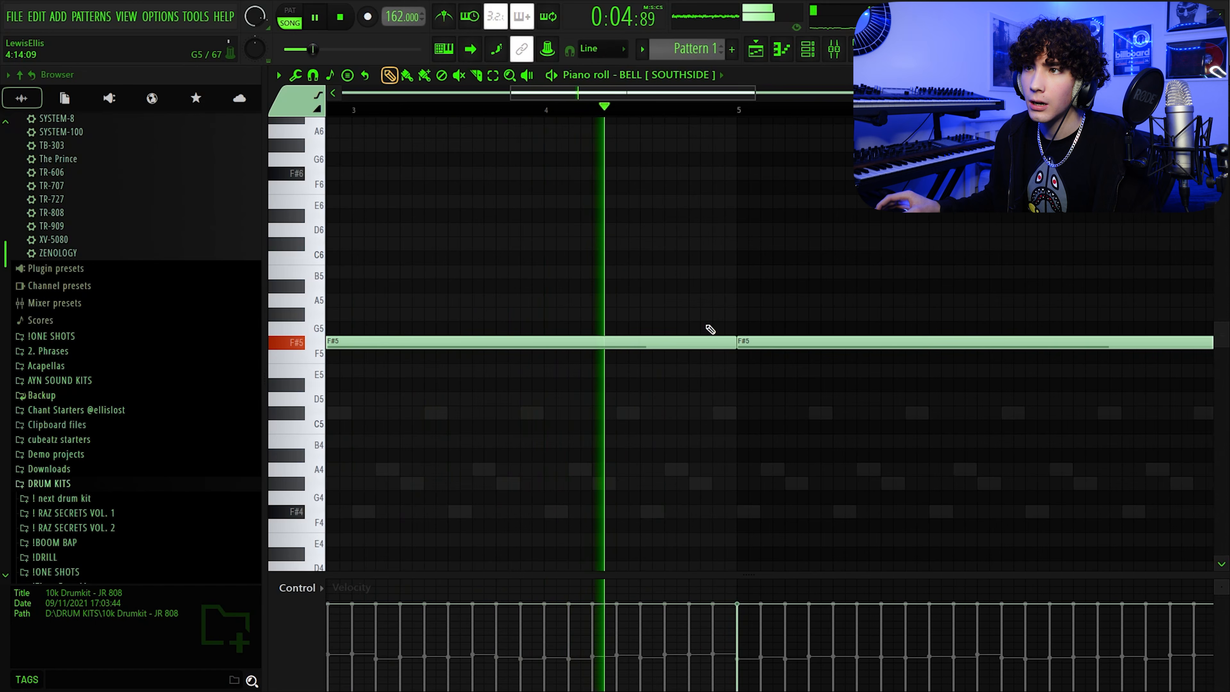
- Arrange four short F#5 bell notes between the two long notes, in the space before bar 5
scroll(705, 339, down, 3)
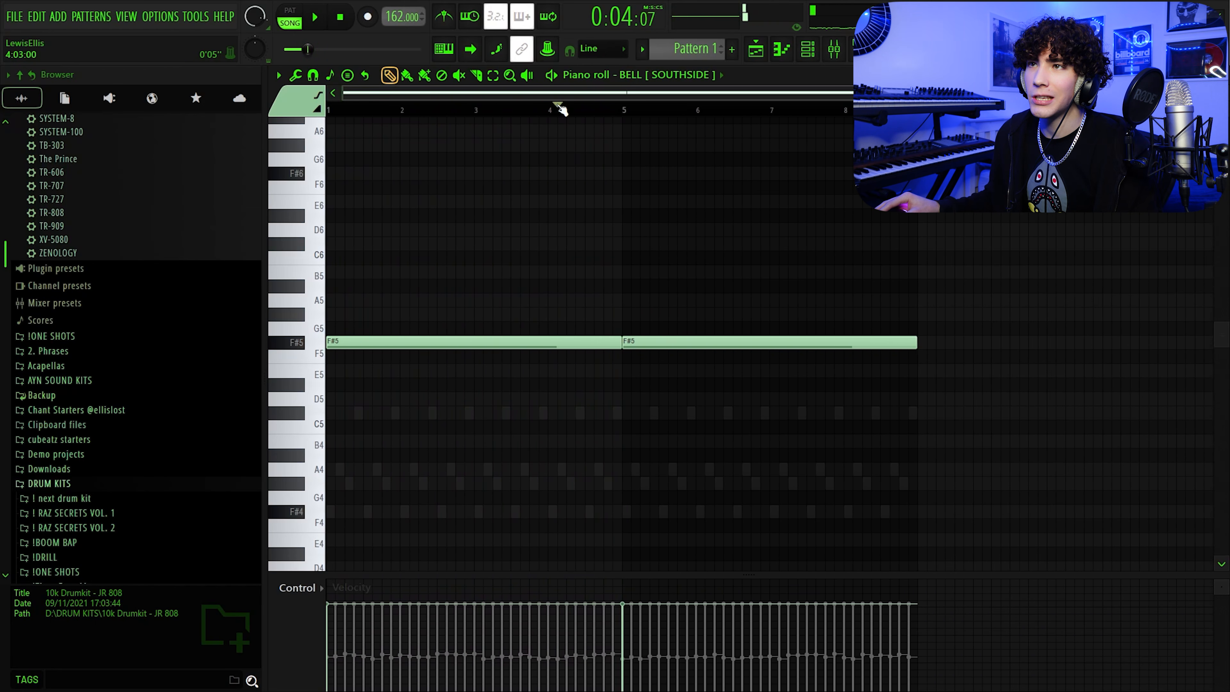
drag(561, 110, 329, 110)
scroll(603, 369, up, 3)
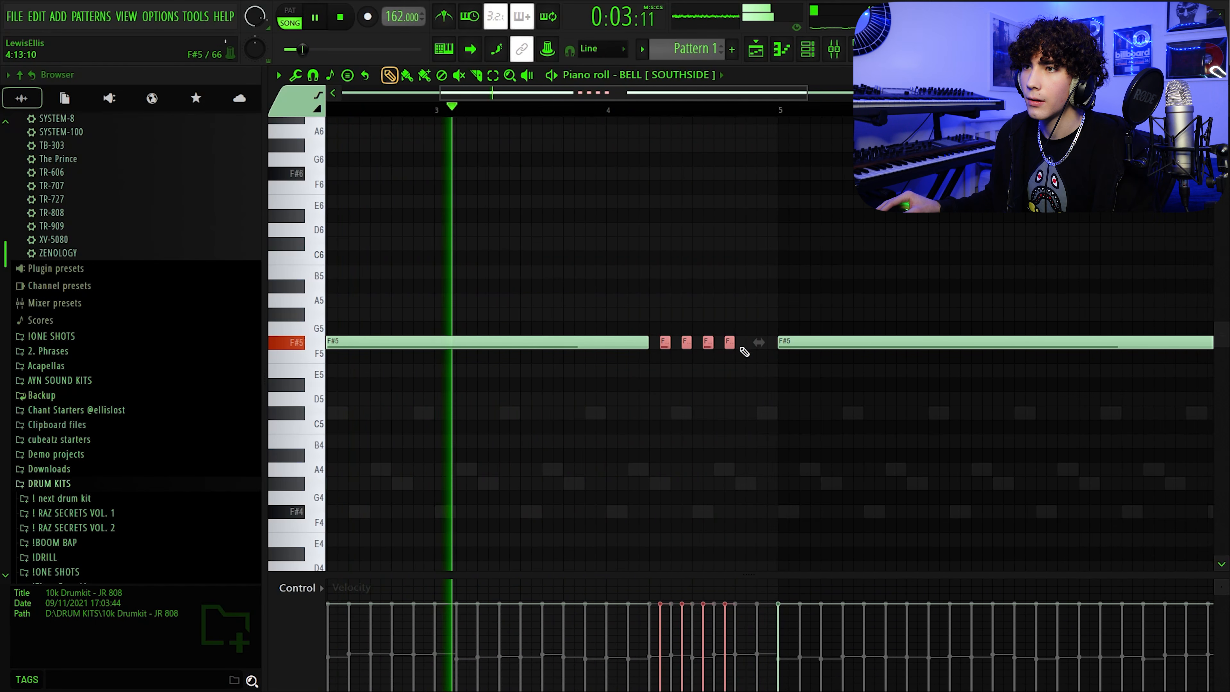
mouse_move(741, 347)
mouse_down()
mouse_move(694, 347)
mouse_move(741, 344)
mouse_up()
key(space)
- Lower the velocity of the second and fourth short F#5 bell notes
click(299, 588)
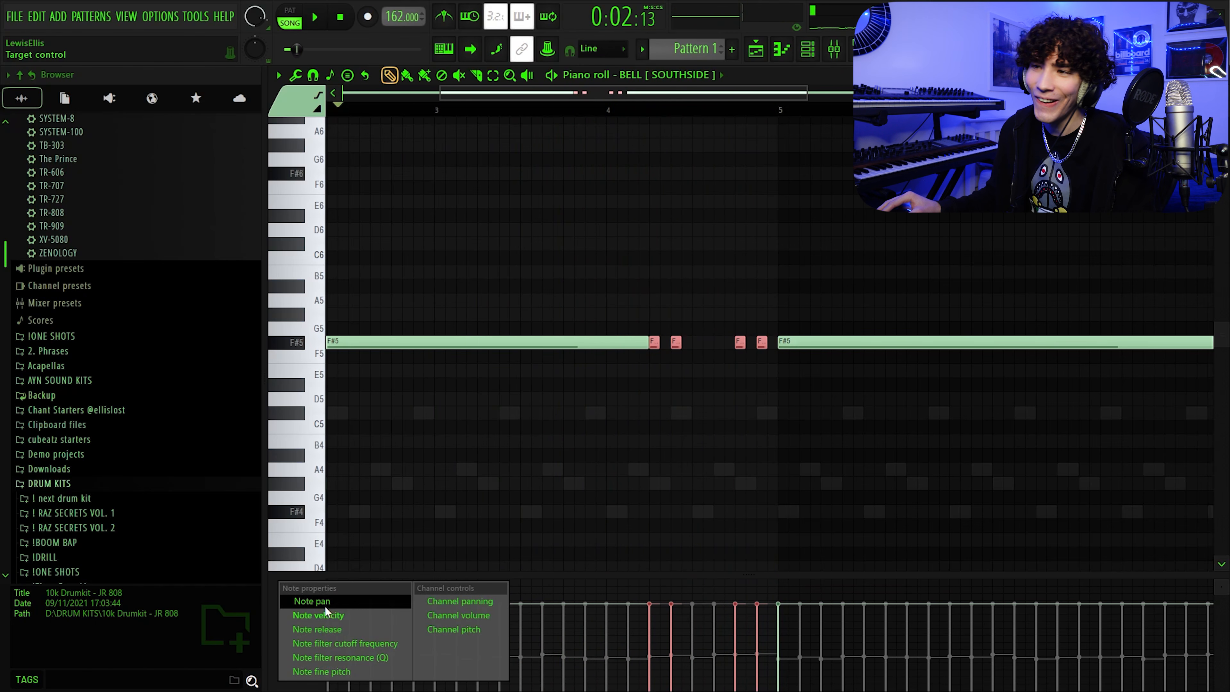
click(334, 613)
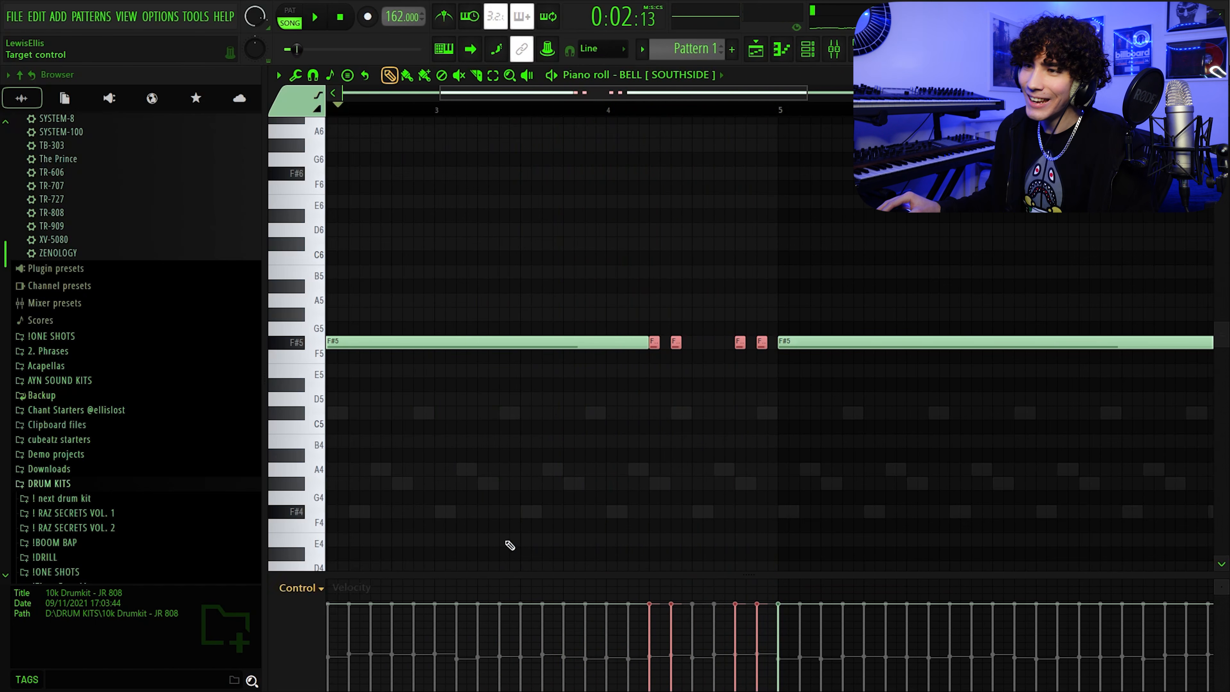
scroll(662, 551, up, 3)
drag(697, 612, 706, 627)
drag(853, 612, 858, 623)
- Pan the four short F#5 bell notes to alternating sides in the note pan lane and play the result
click(299, 588)
click(334, 602)
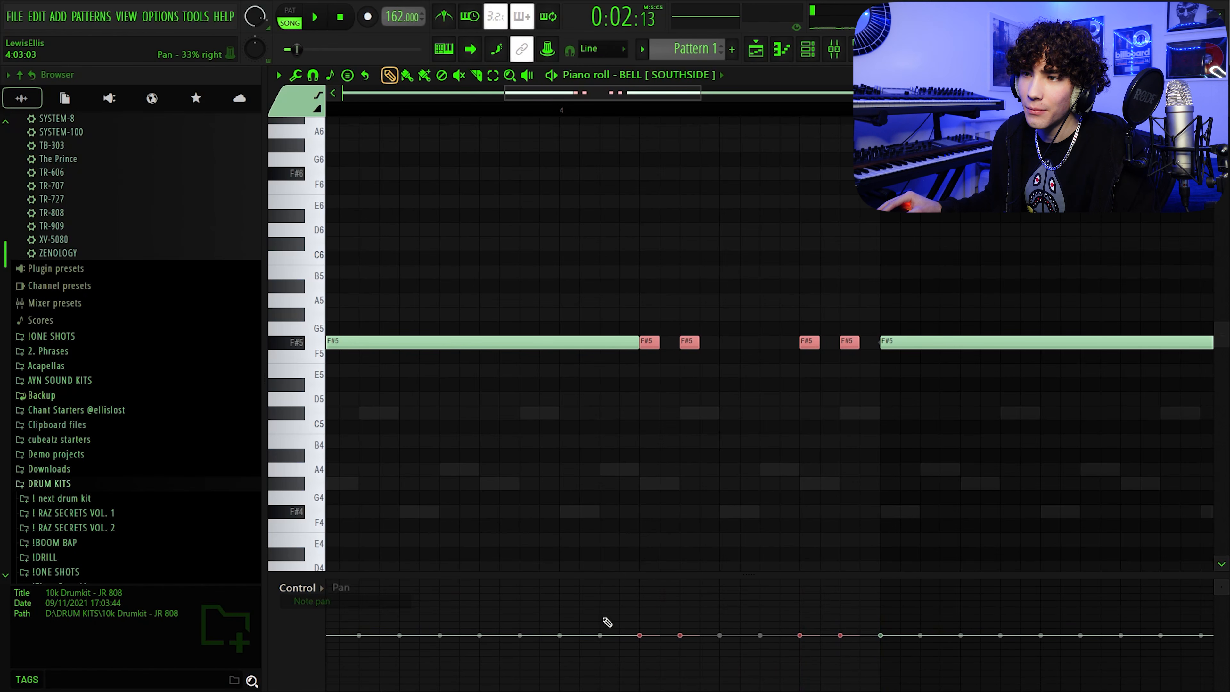
click(647, 660)
click(687, 608)
click(810, 690)
click(850, 587)
key(space)
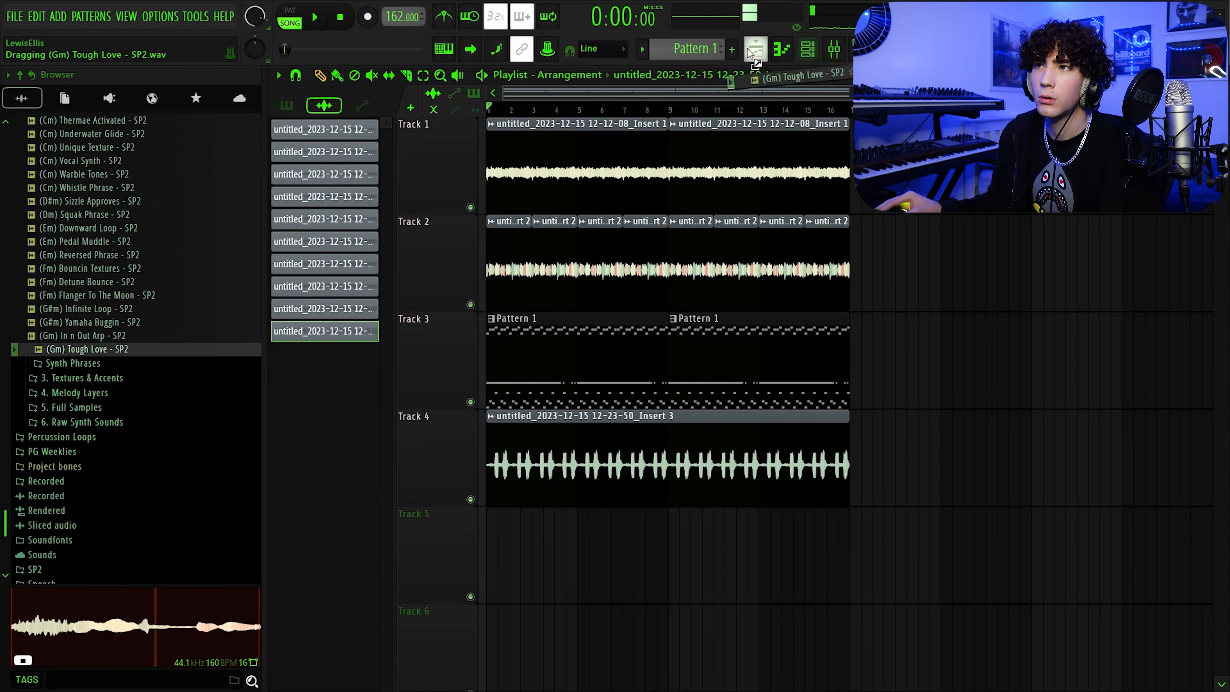
- Place the (Gm) Tough Love - SP2 sample on Track 5 and open its channel settings
drag(85, 349, 503, 504)
scroll(715, 340, down, 2)
scroll(679, 354, up, 4)
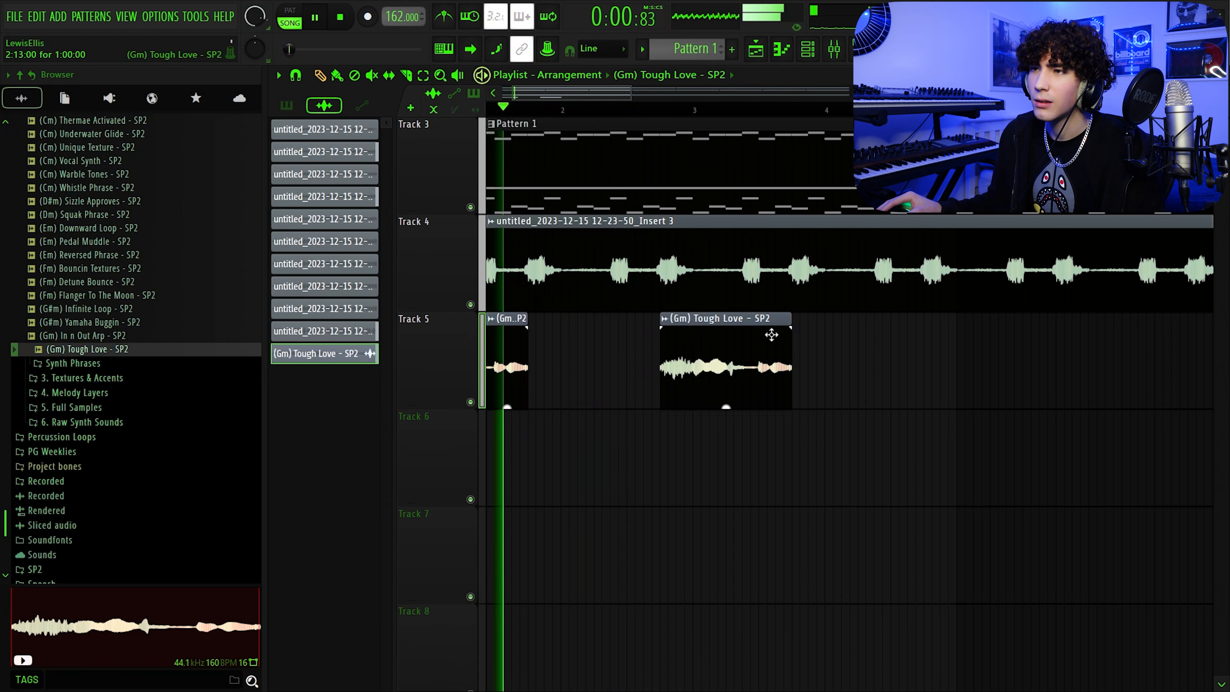
double_click(746, 340)
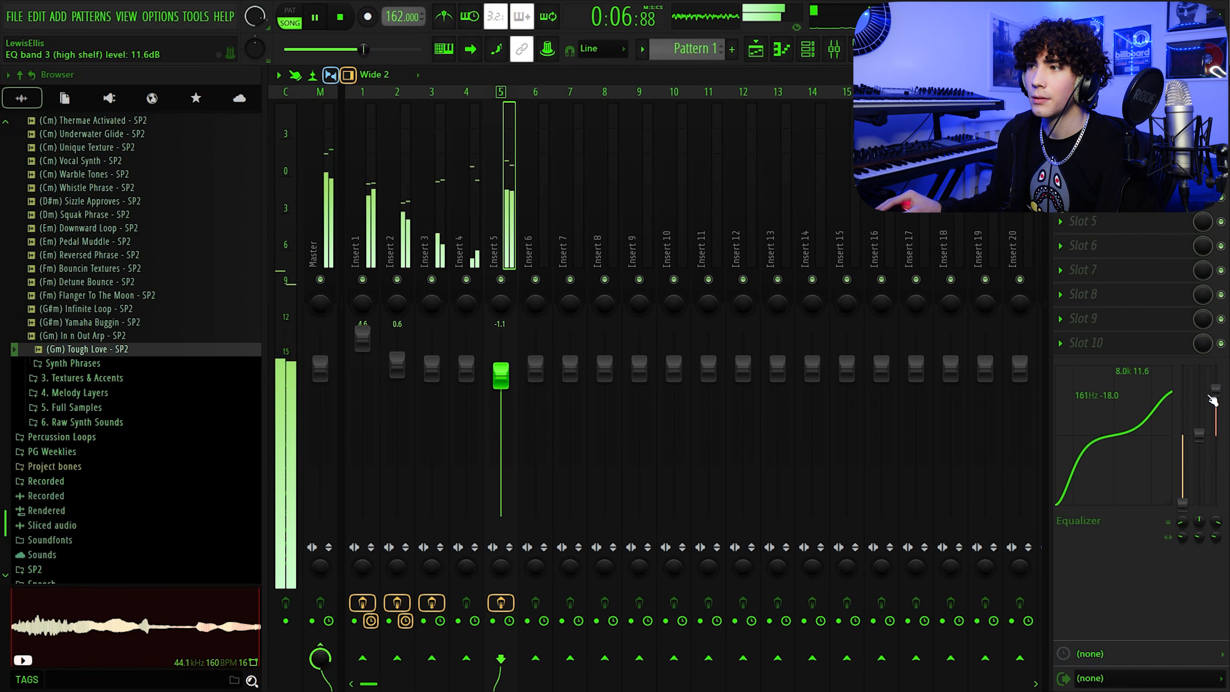
- Load ShaperBox2 on Insert 5, add a Pan shaper and set its mix to 90%
click(1130, 320)
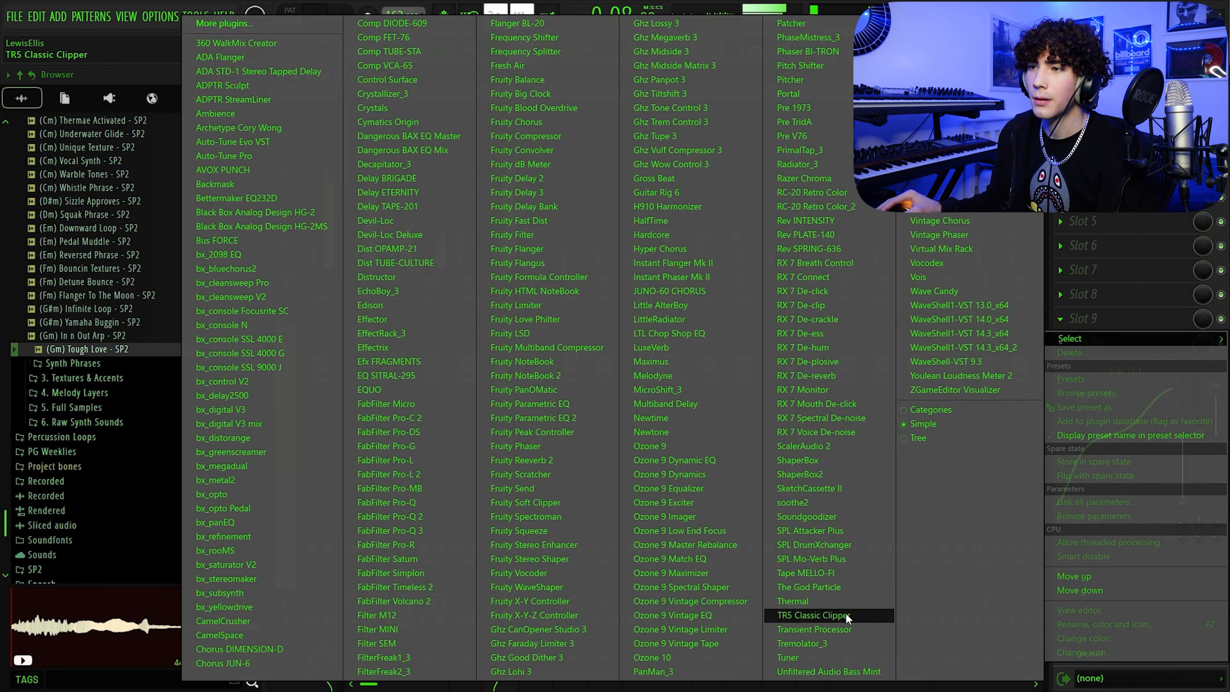
click(801, 474)
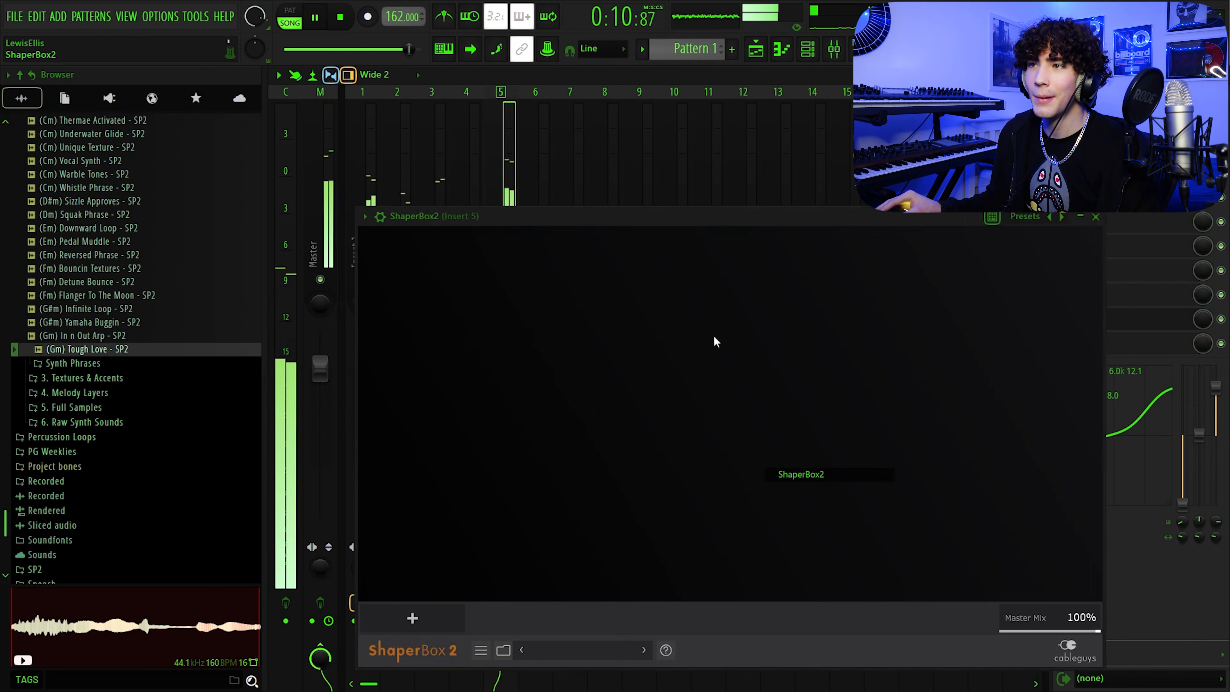
click(779, 336)
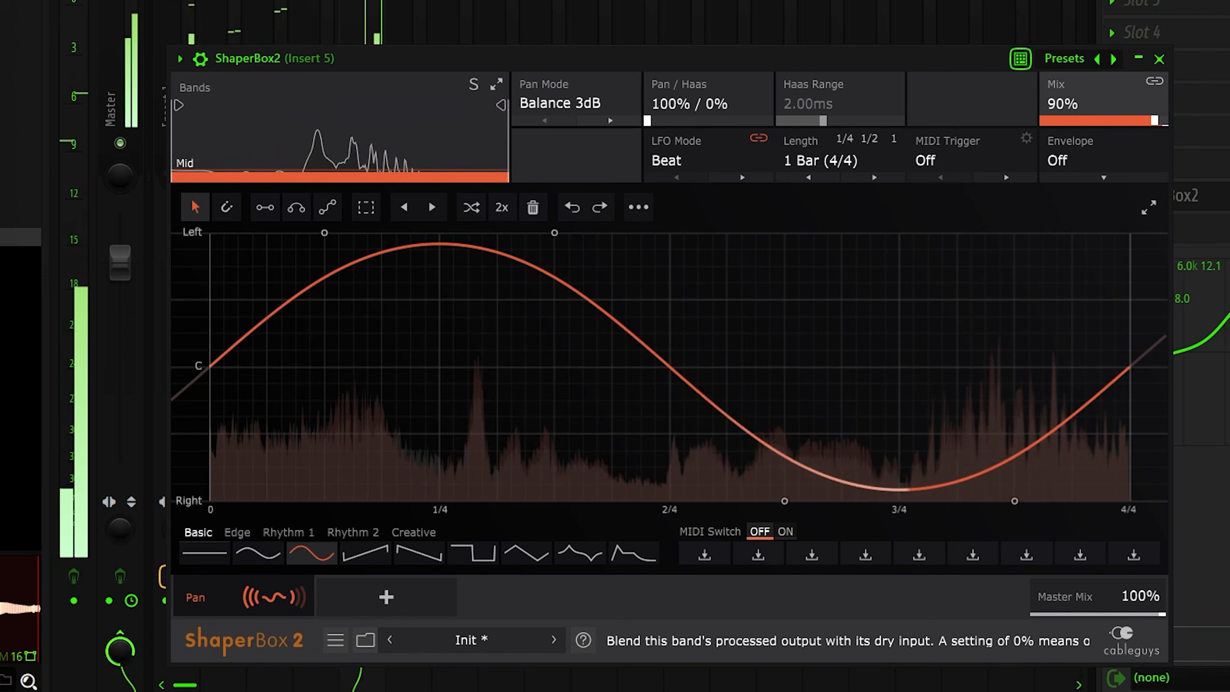
drag(1094, 125, 1131, 120)
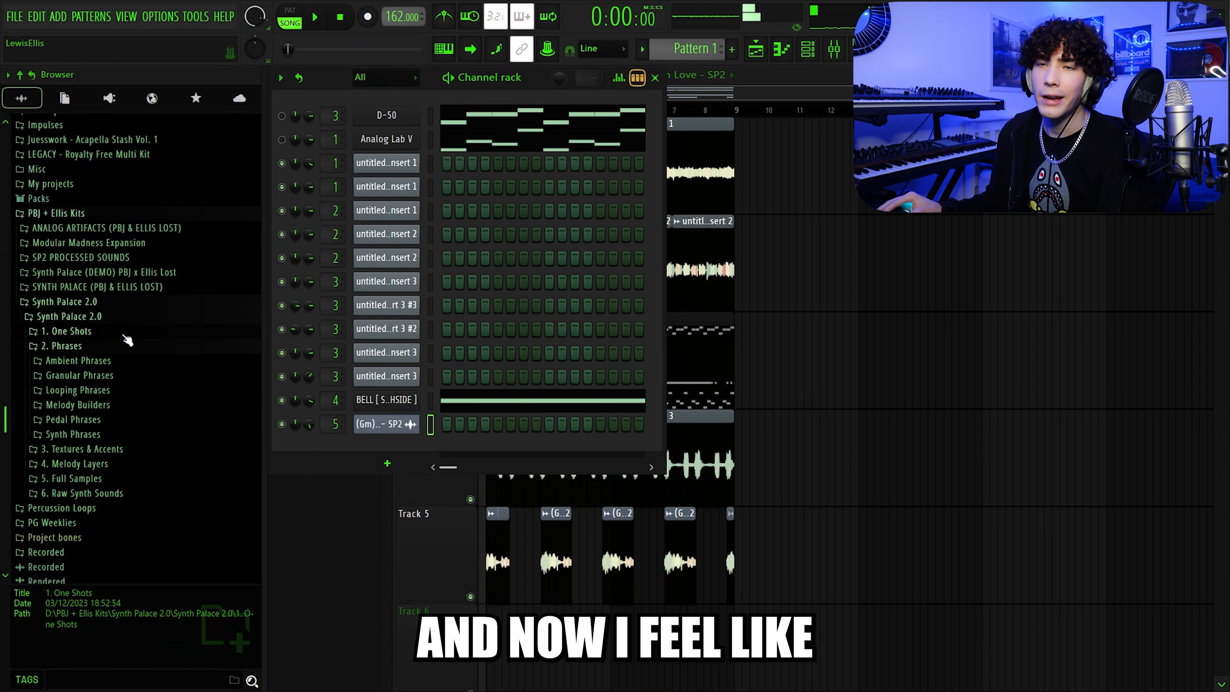
- Browse the Synth Palace 2.0 one shots to the Bass folder for a bass sound
click(83, 466)
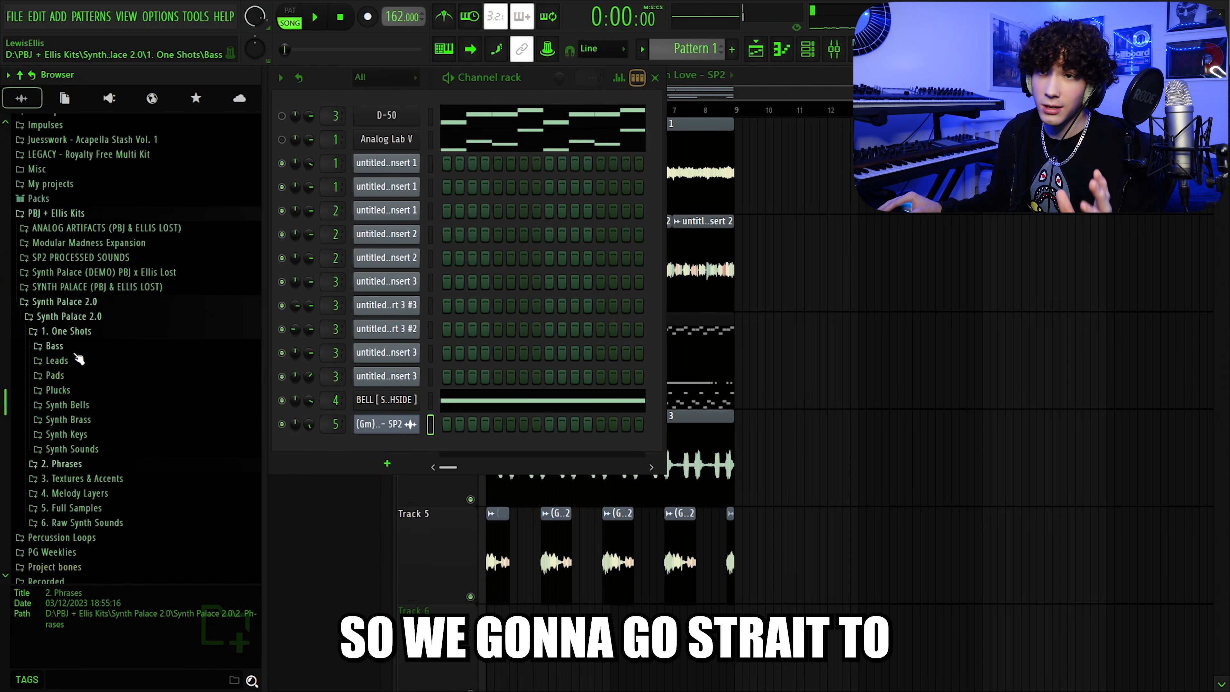
click(54, 346)
click(95, 353)
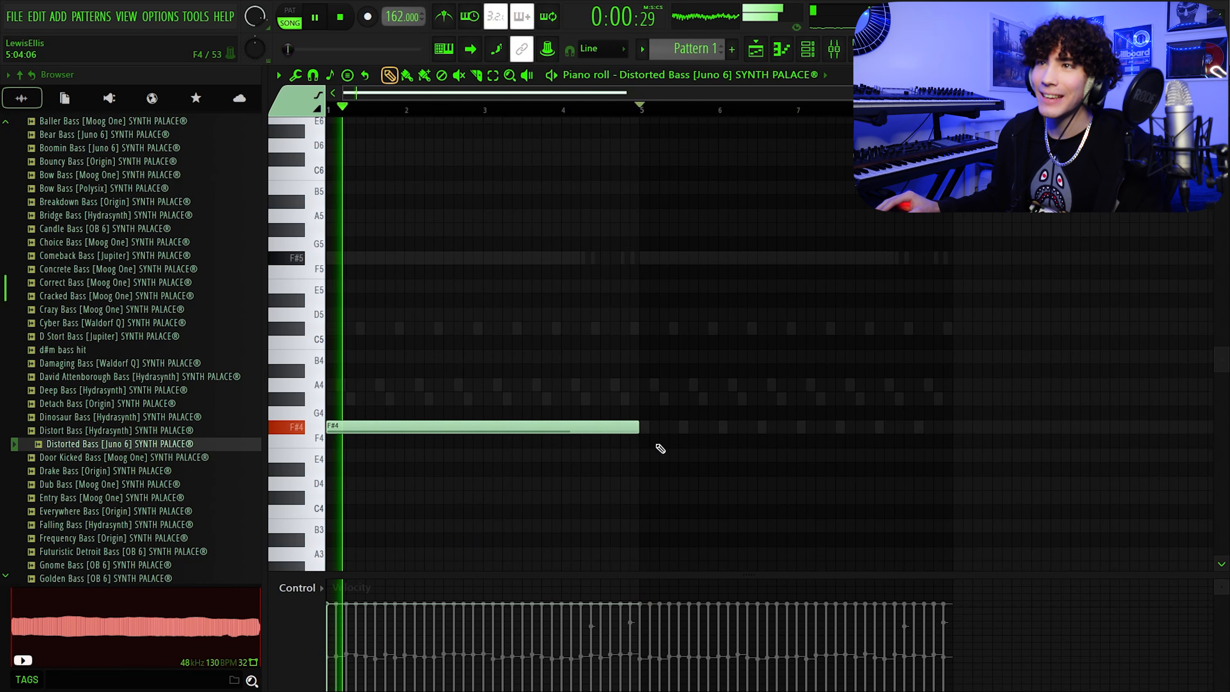
- Shorten the F#4 Distorted Bass note to end at bar 4 and add an equally long F#4 note from bar 5
drag(639, 426, 547, 411)
key(space)
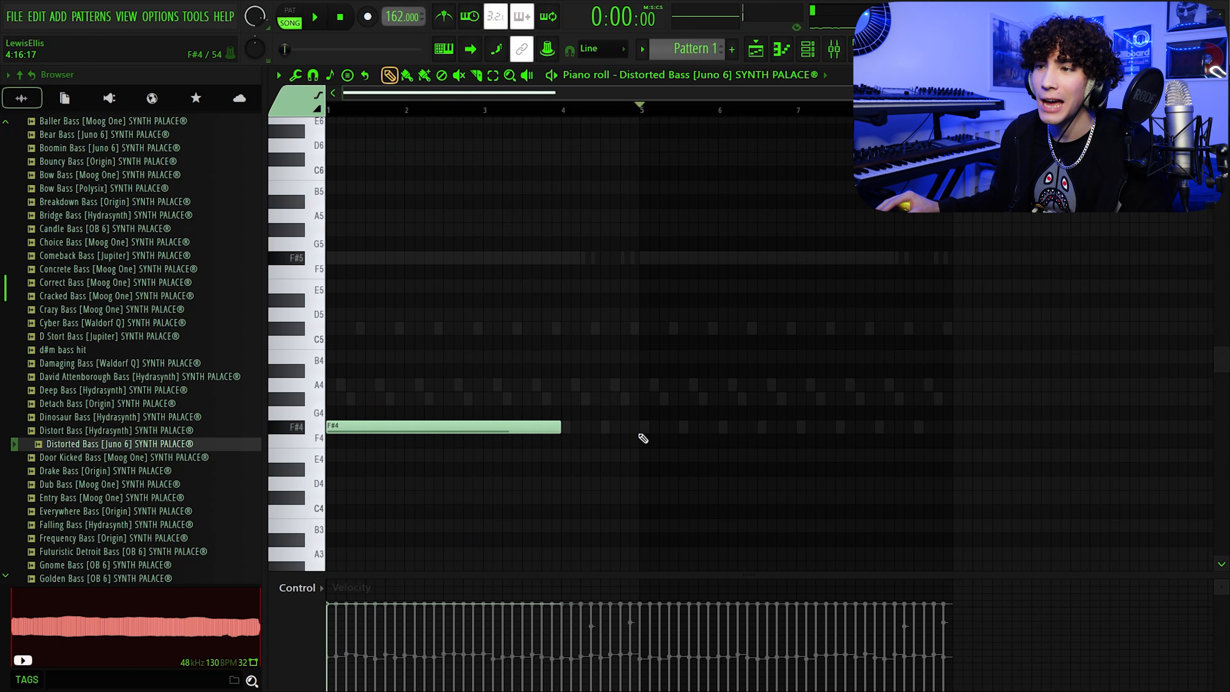
click(647, 427)
click(683, 468)
right_click(679, 470)
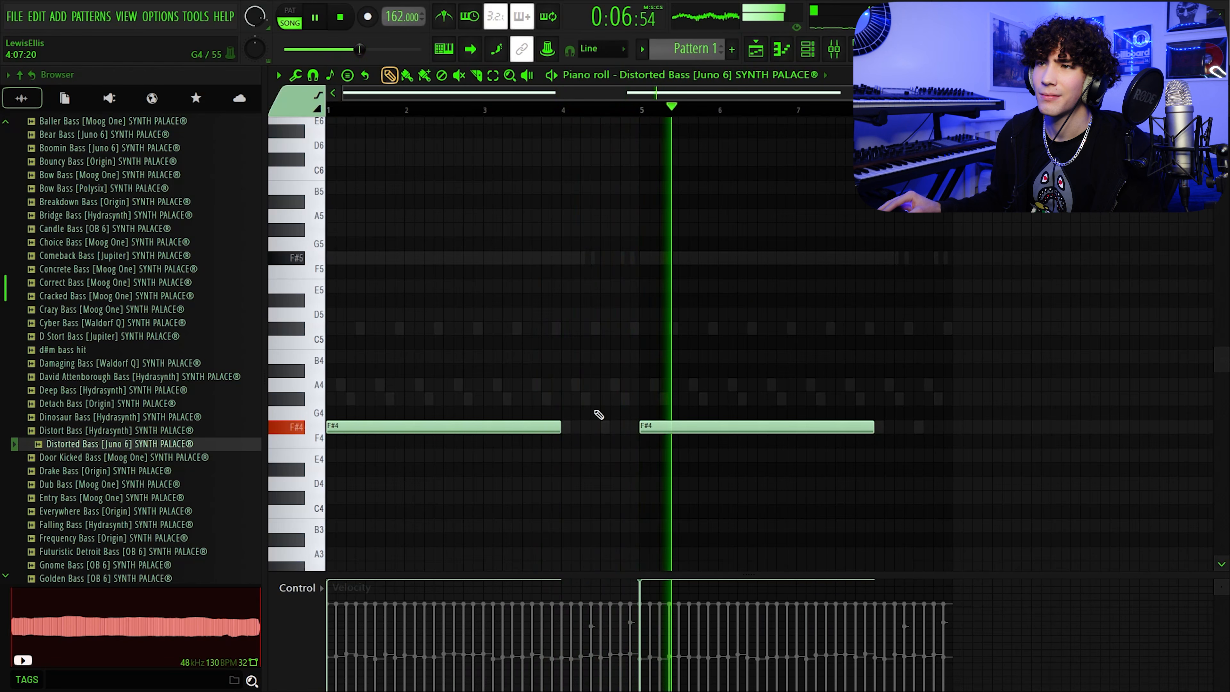
- Add another F#4 bass note in bar 8, in the gap after the second long note
scroll(947, 418, up, 2)
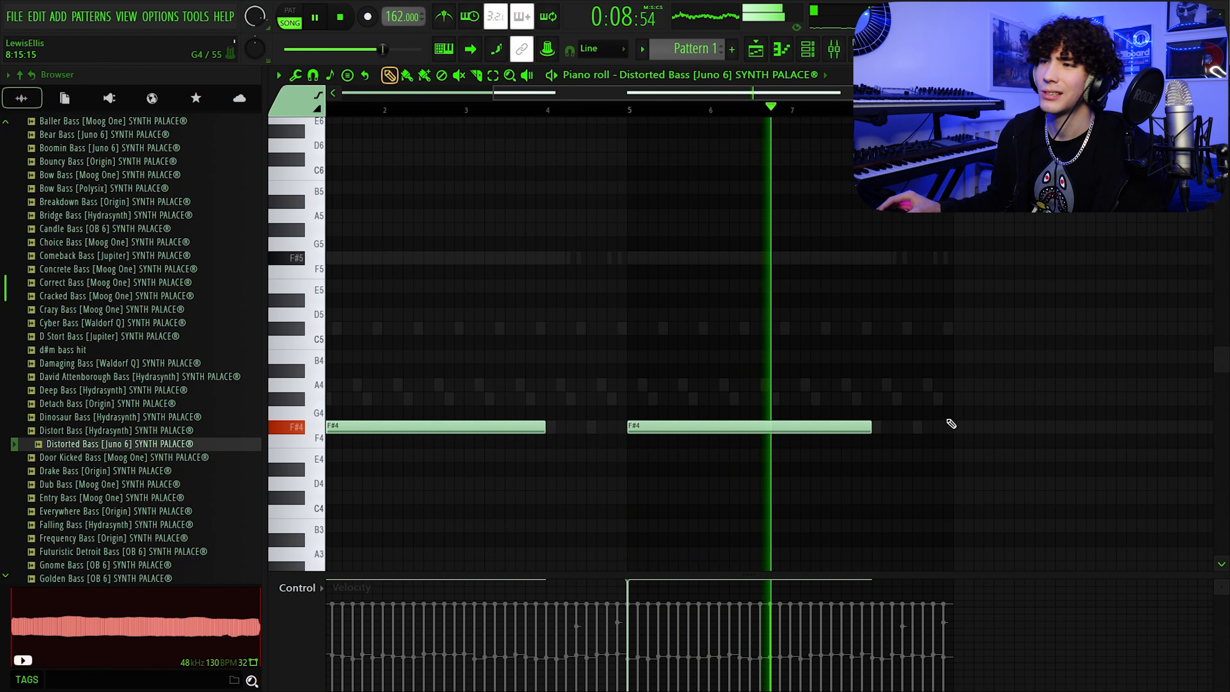
click(904, 426)
click(914, 274)
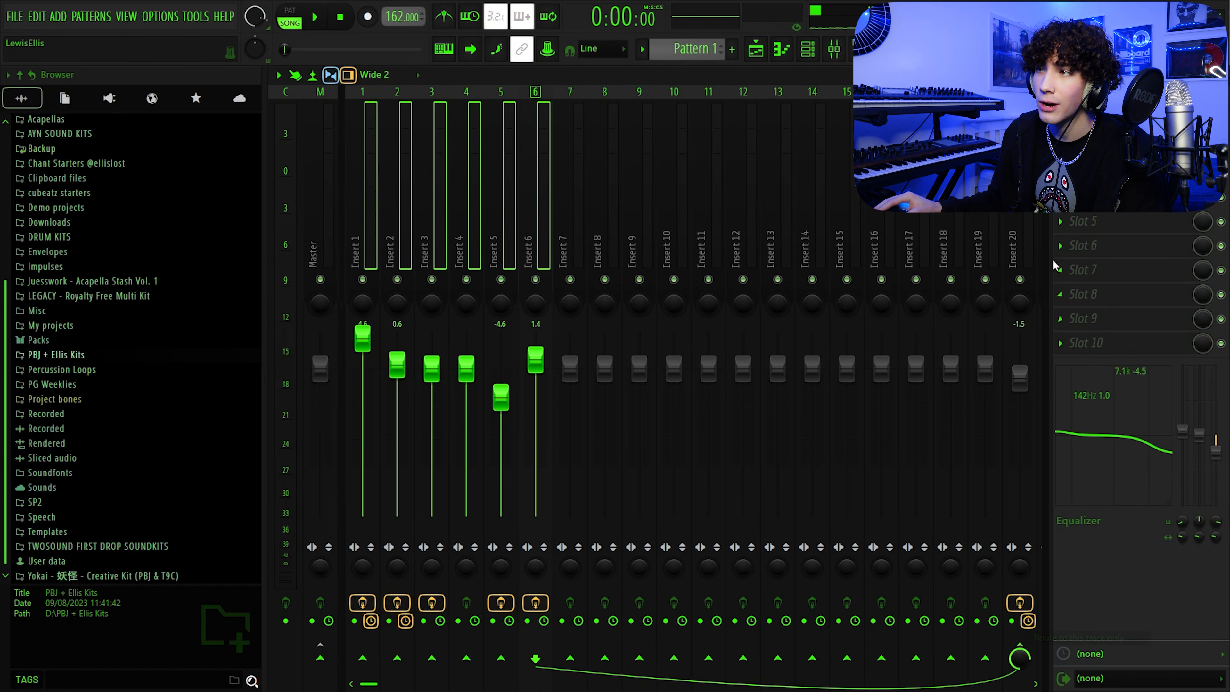
- Dock the Insert 20 mixer track to the right of the other inserts
right_click(1015, 219)
mouse_move(1142, 460)
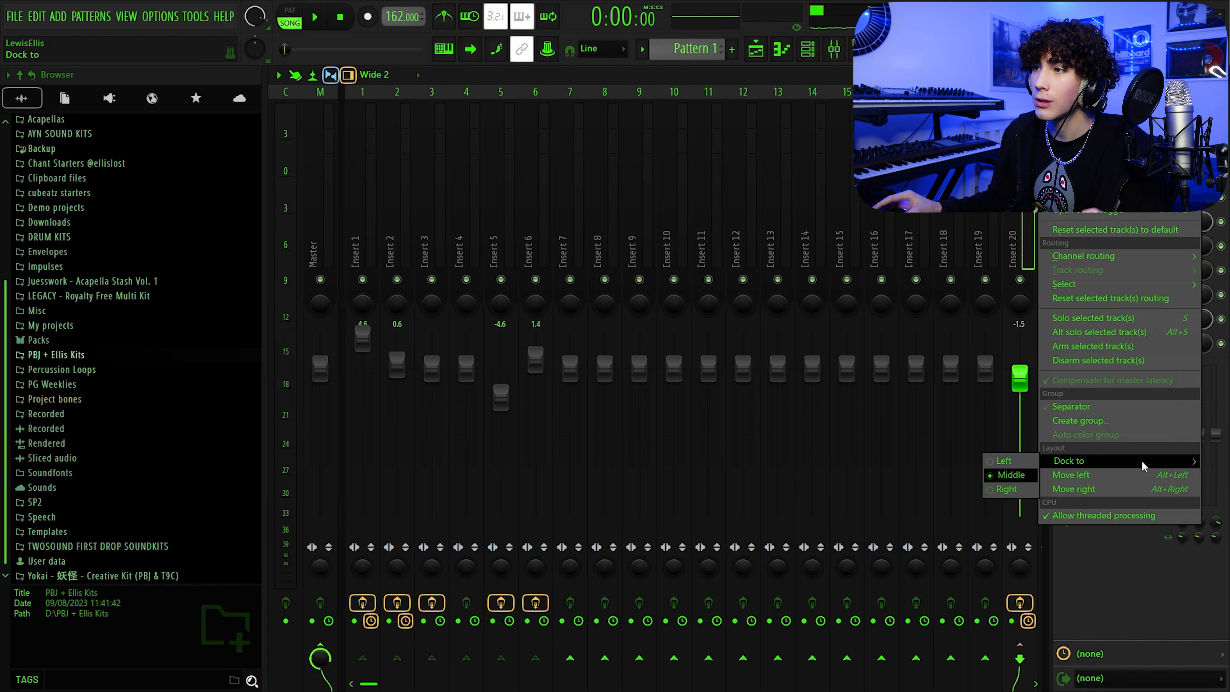
click(1029, 488)
scroll(818, 213, down, 10)
scroll(804, 197, up, 20)
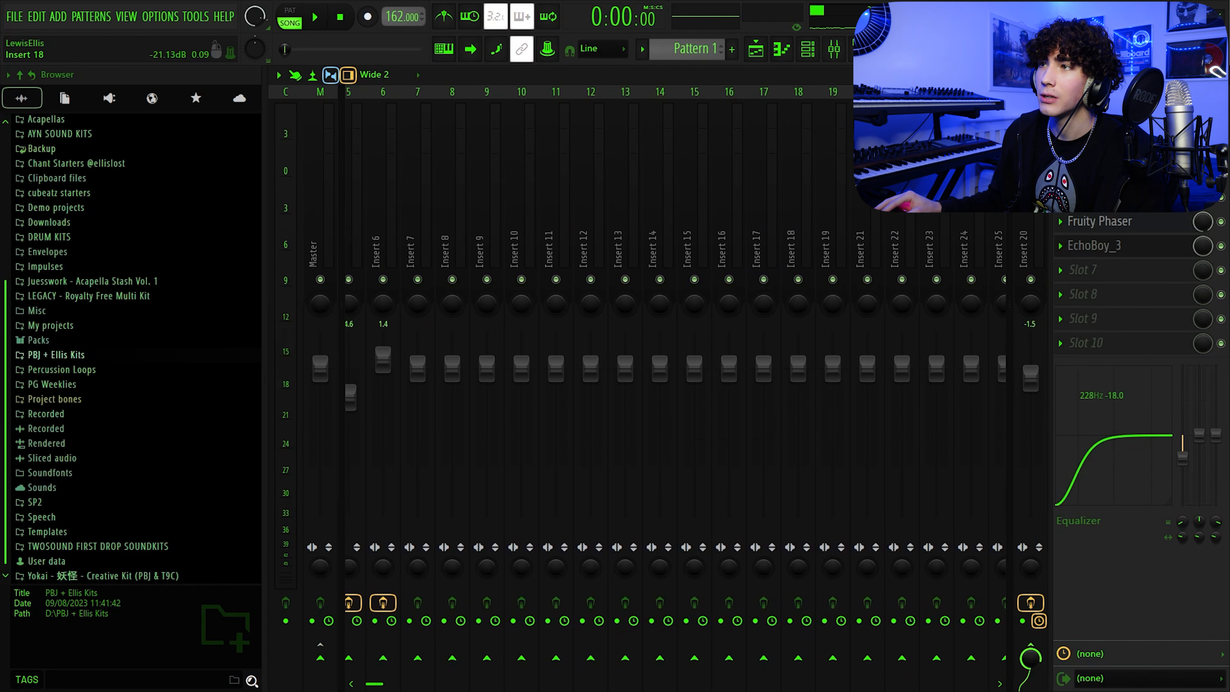
- Play the song and open the effects in slots 3 and 4 of Insert 20
click(479, 223)
key(space)
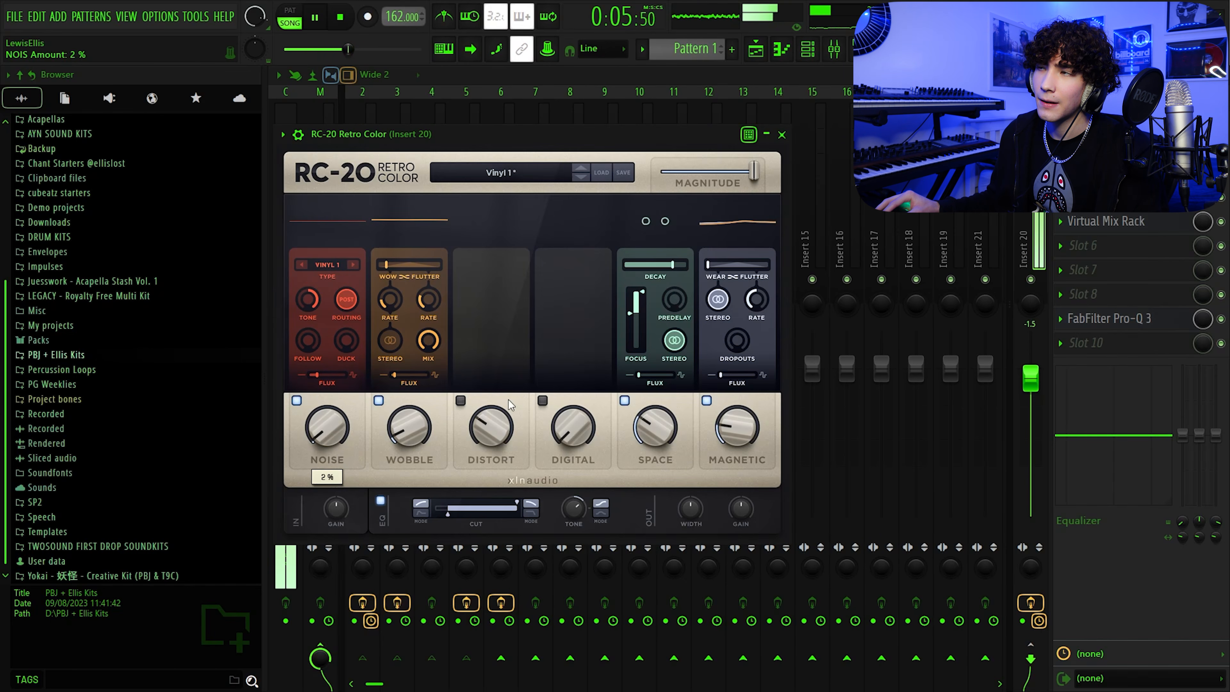
click(1107, 173)
click(1106, 196)
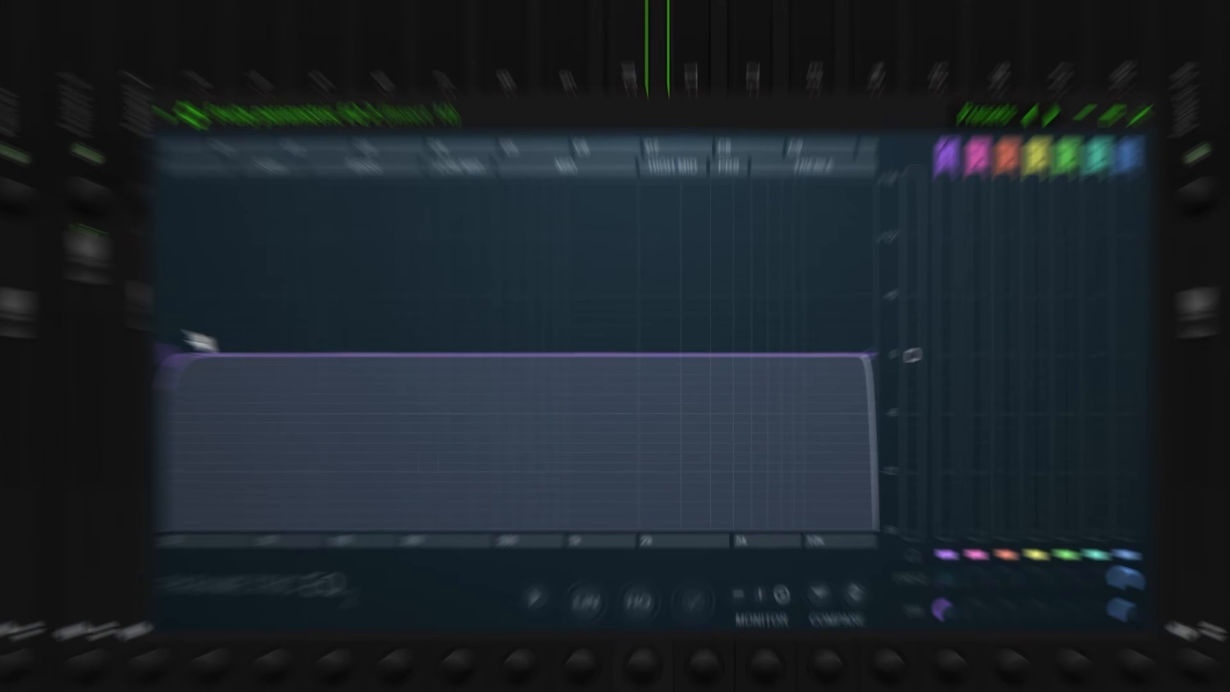
- Raise the low-cut frequency in Fruity parametric EQ 2 on Insert 10 and play the result
drag(406, 392, 539, 391)
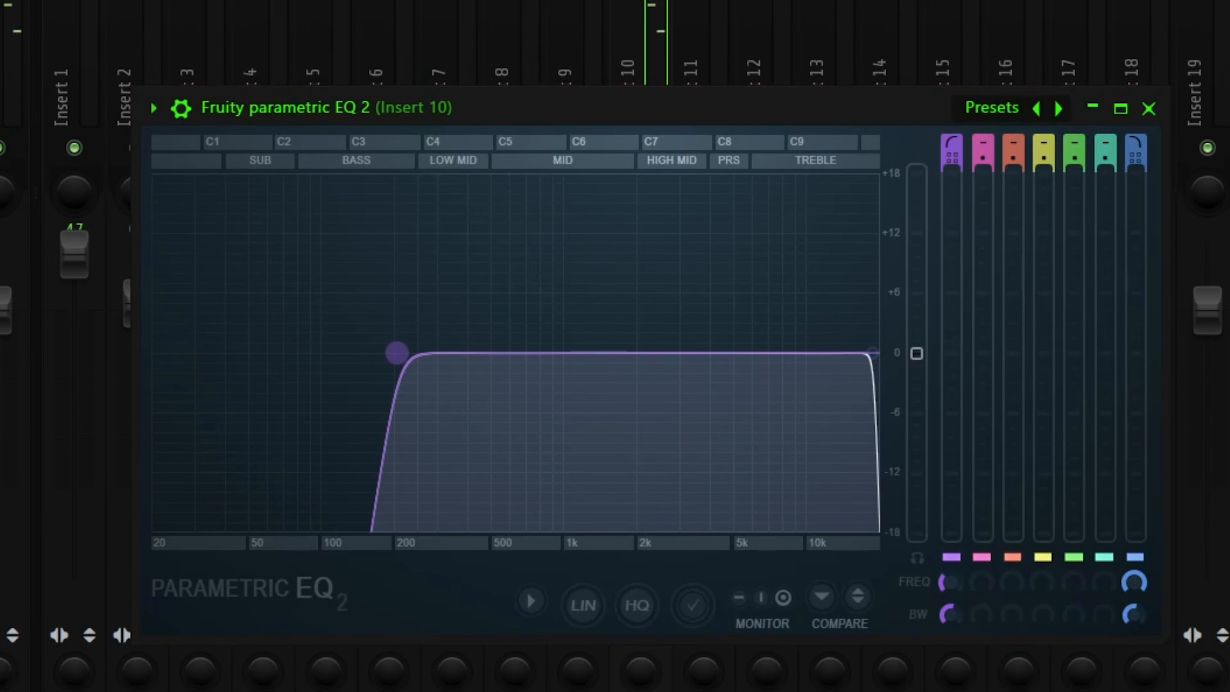
key(space)
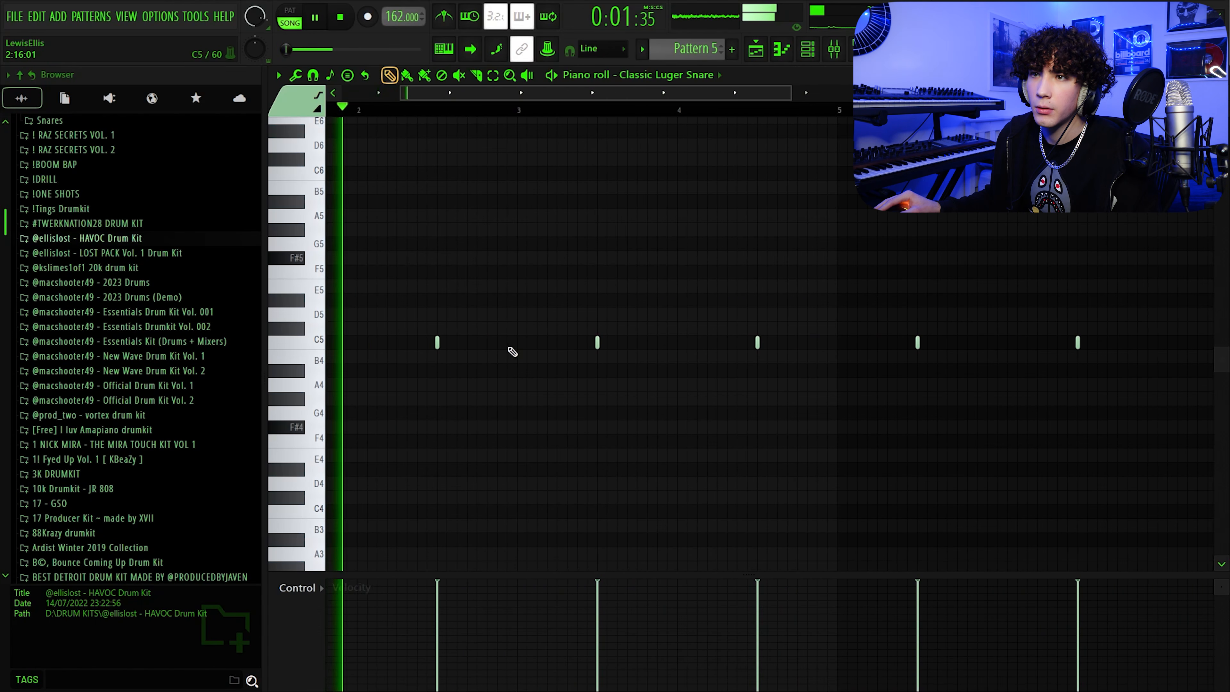
- Paint extra C5 Classic Luger Snare hits late in bars 2 and 6 of Pattern 5
click(408, 78)
scroll(845, 377, down, 3)
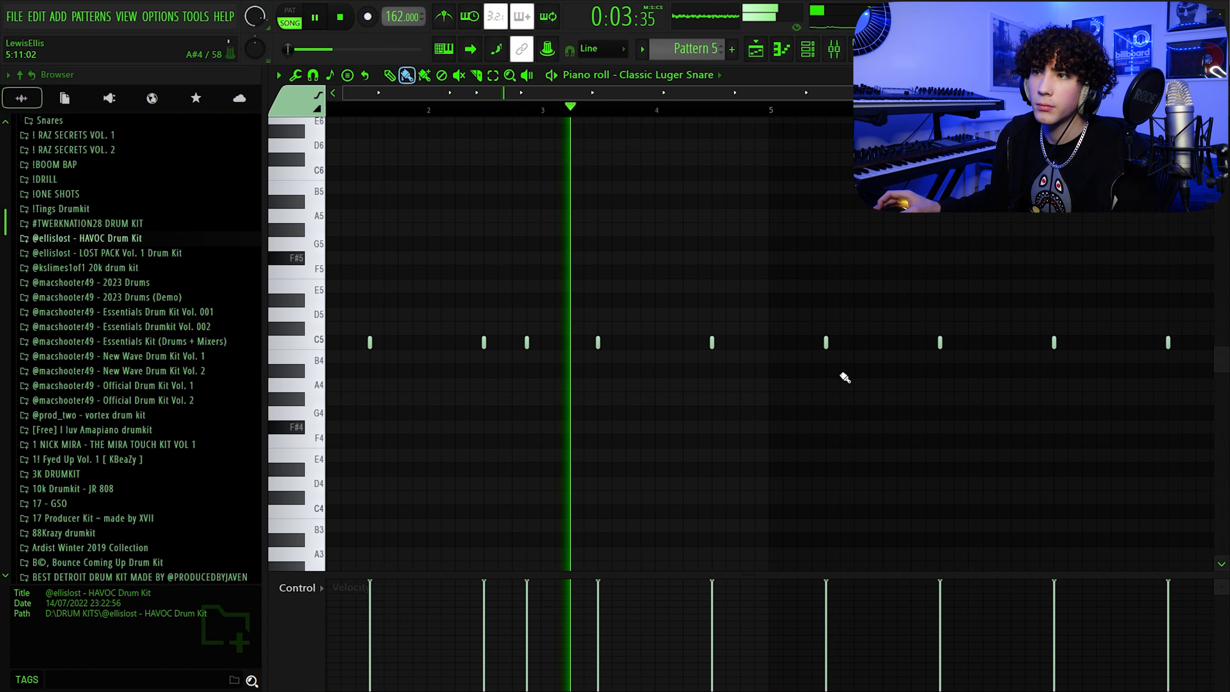
scroll(805, 374, down, 3)
scroll(762, 357, up, 4)
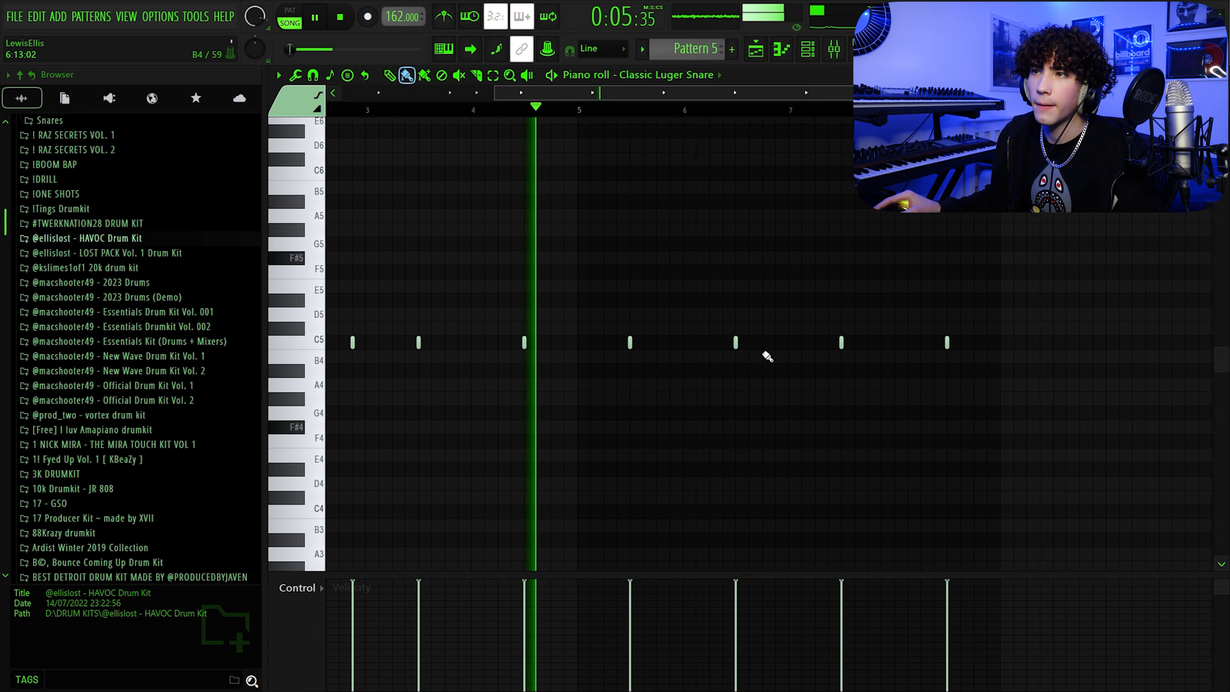
click(777, 342)
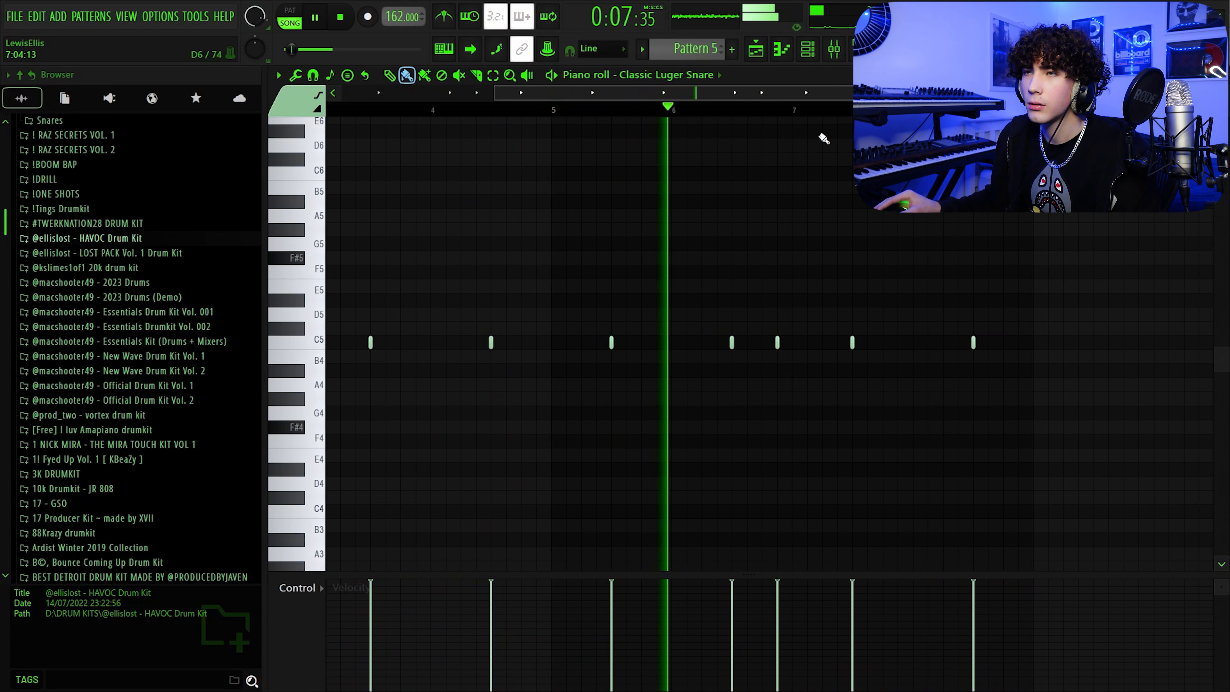
click(808, 48)
right_click(402, 542)
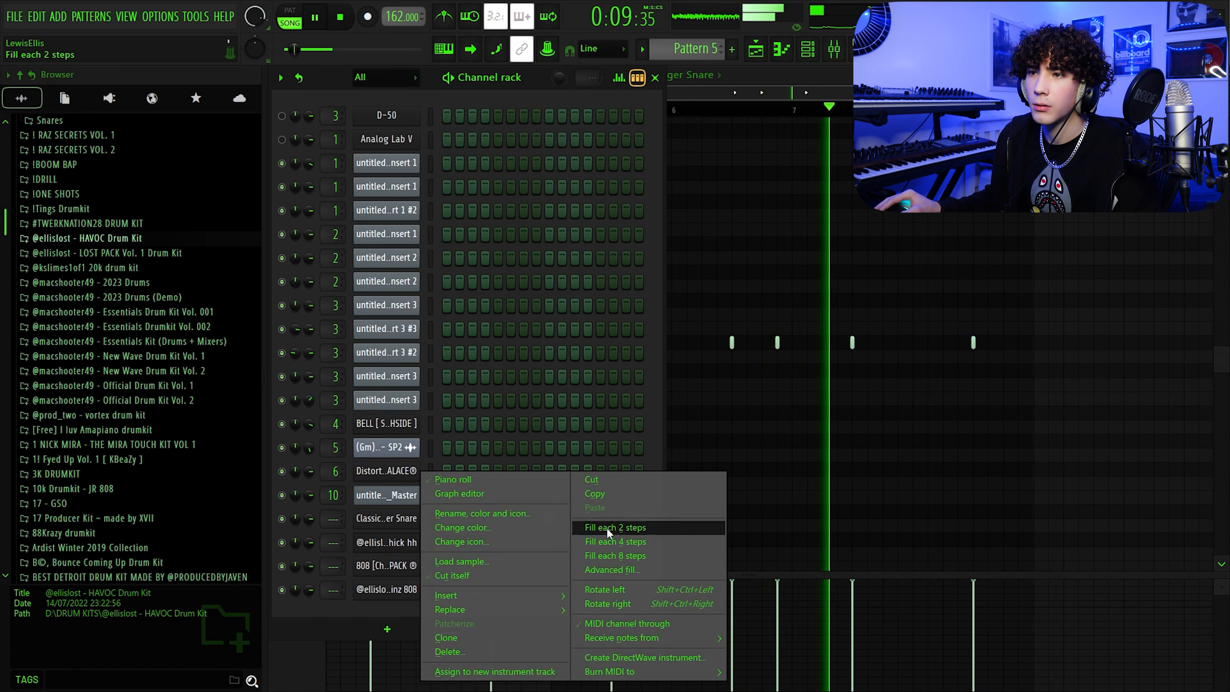
click(616, 529)
right_click(397, 542)
click(508, 511)
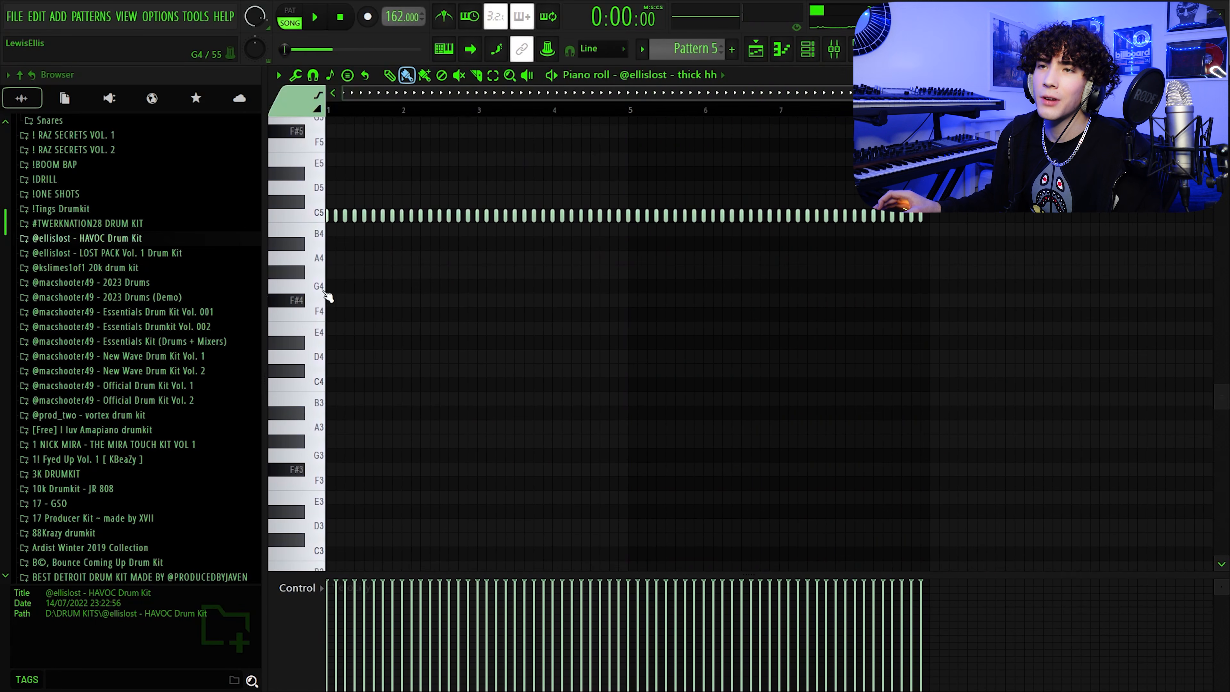
scroll(326, 298, up, 5)
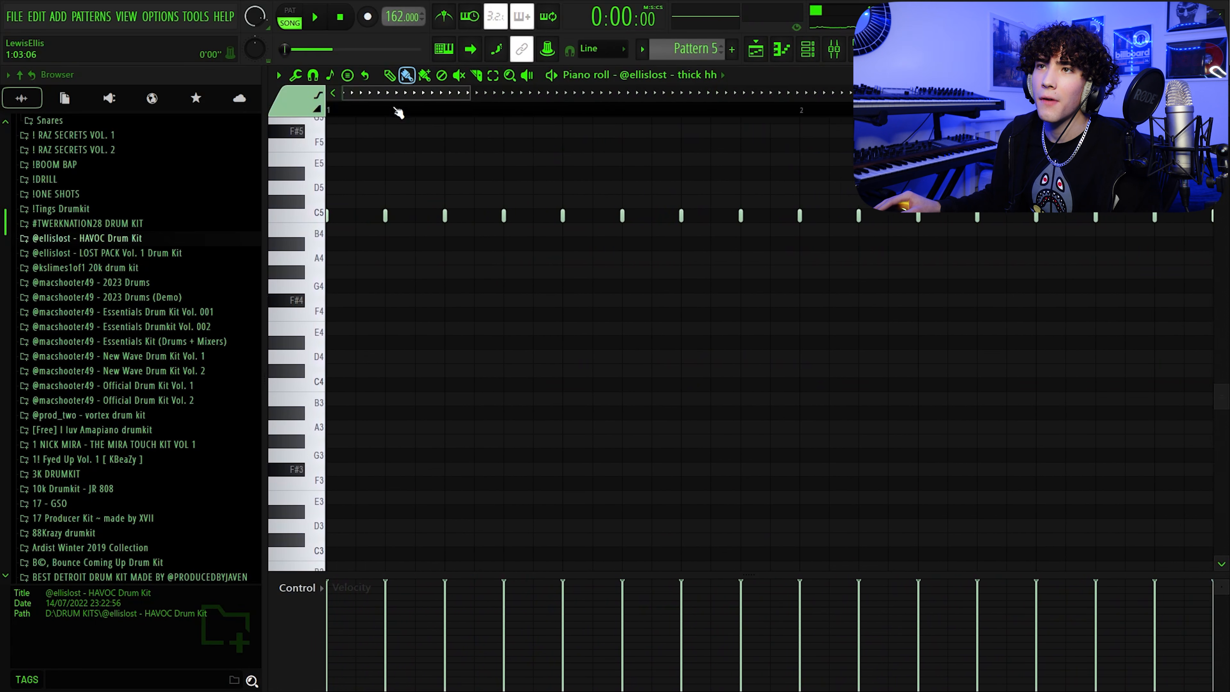
key(space)
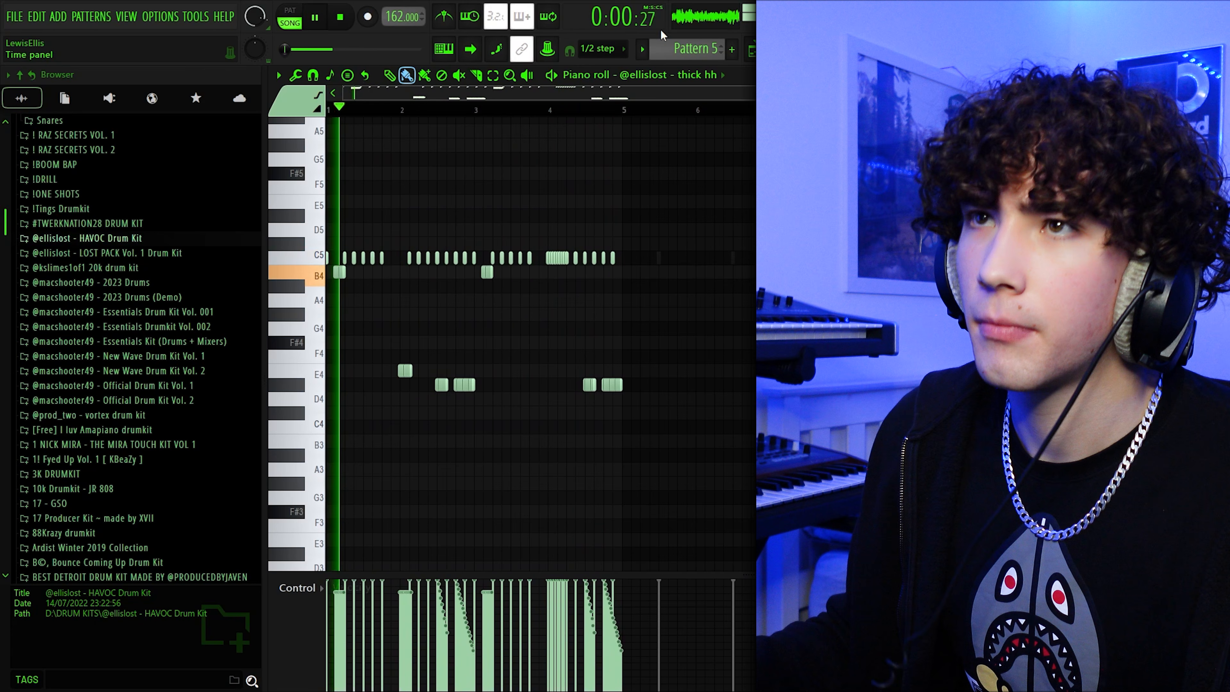
- Set the snap to Line and duplicate the first four bars of hi-hat notes into the following four bars
click(601, 49)
click(592, 65)
key(ctrl+a)
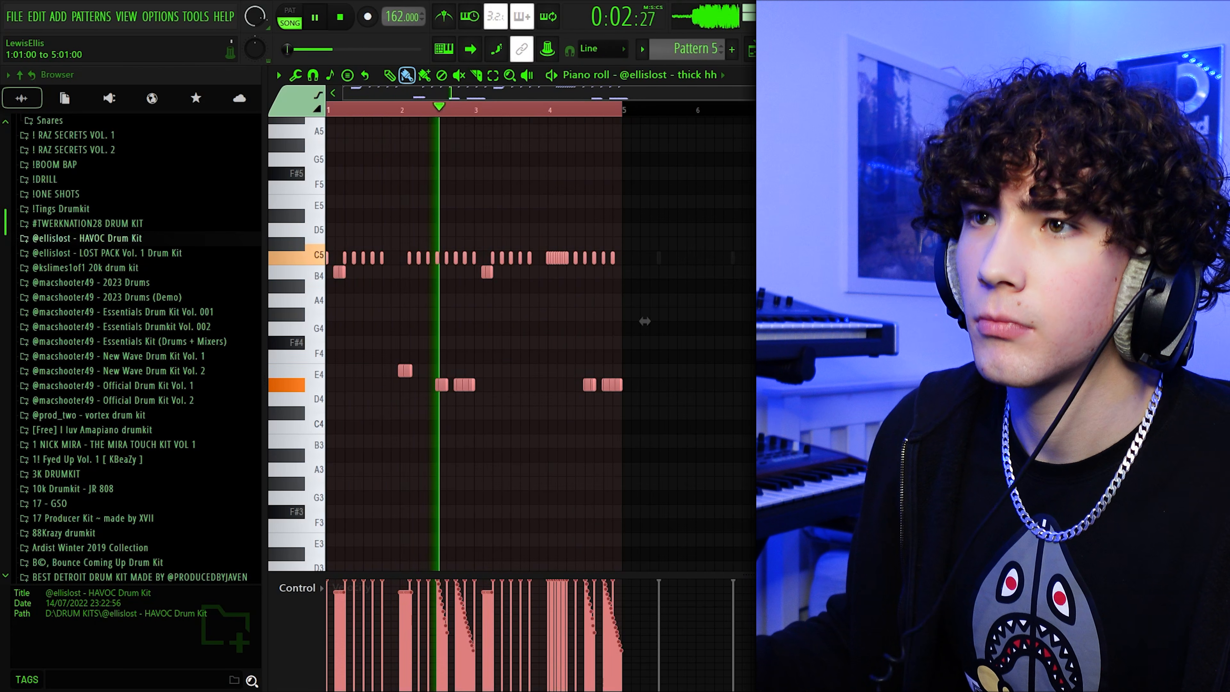
key(ctrl+b)
key(ctrl+d)
scroll(700, 289, up, 4)
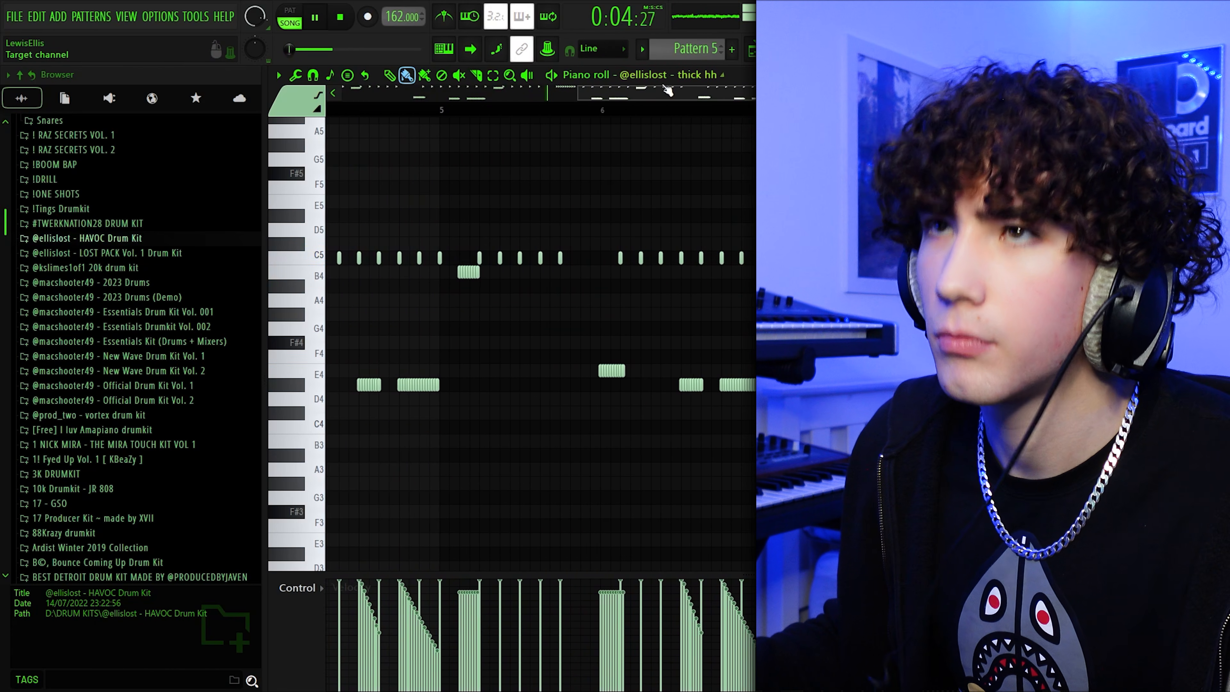
- Set the snap to 1/3 beat and place four B4 hi-hat notes at the start of bar 7
click(601, 48)
click(601, 212)
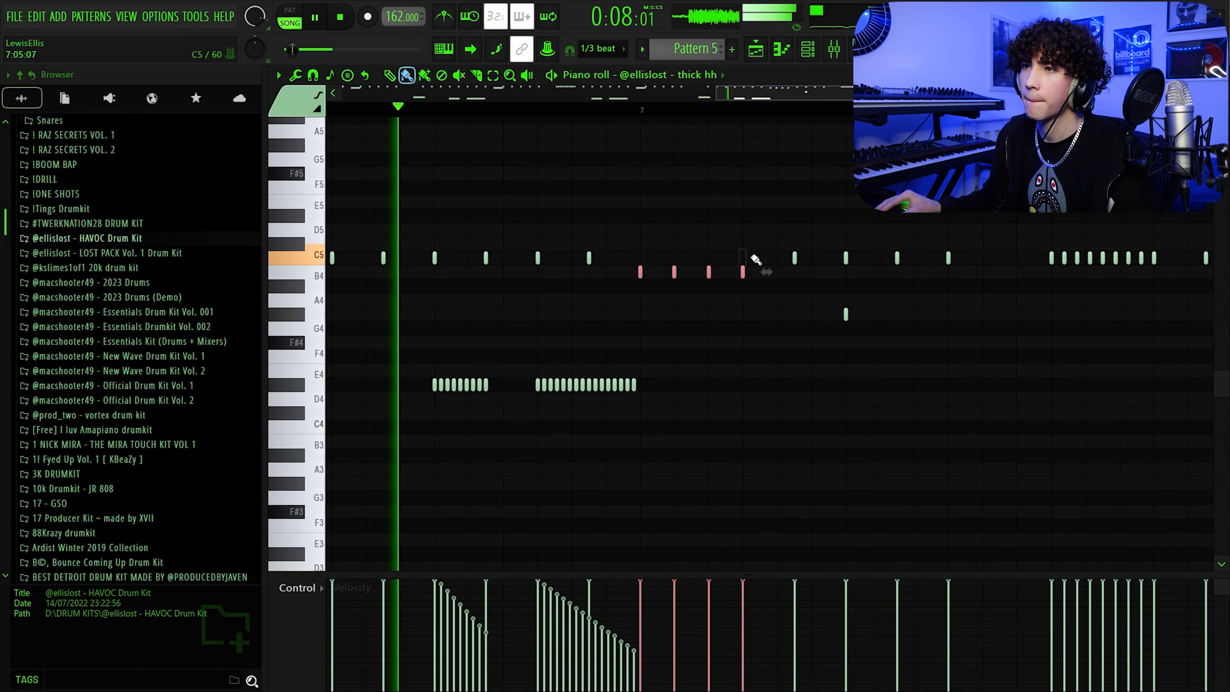
scroll(755, 262, down, 4)
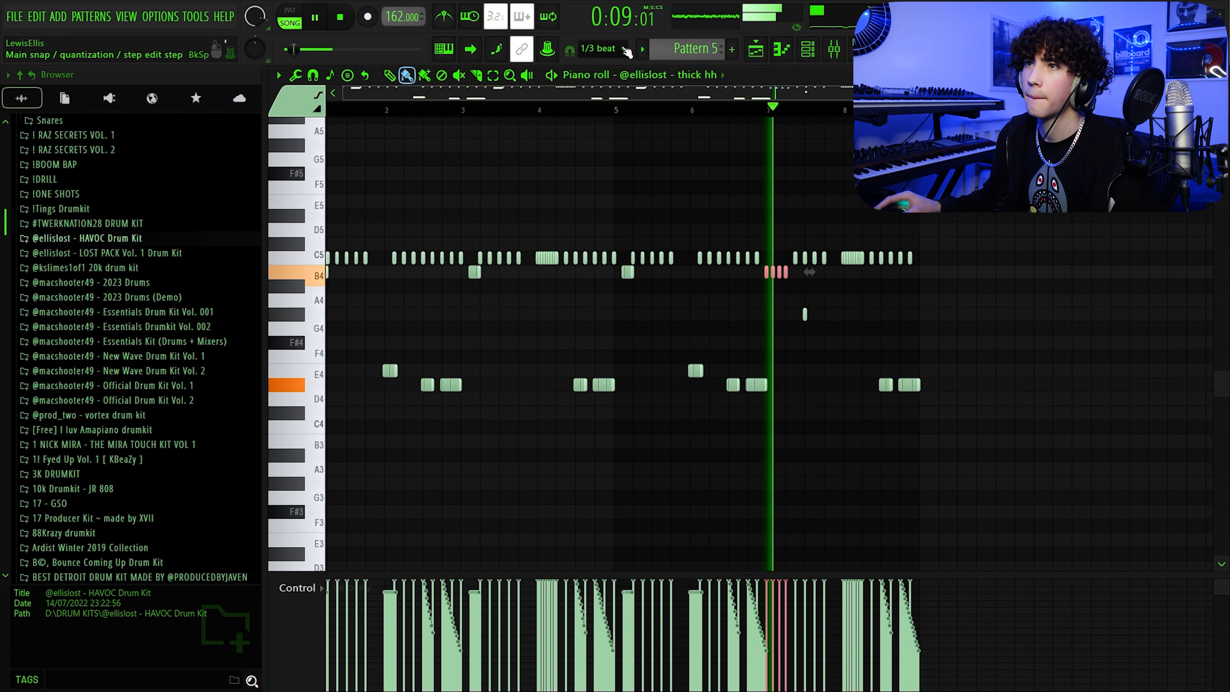
- Return the snap to Line and deselect the four B4 hi-hat notes
click(617, 49)
click(600, 66)
click(697, 169)
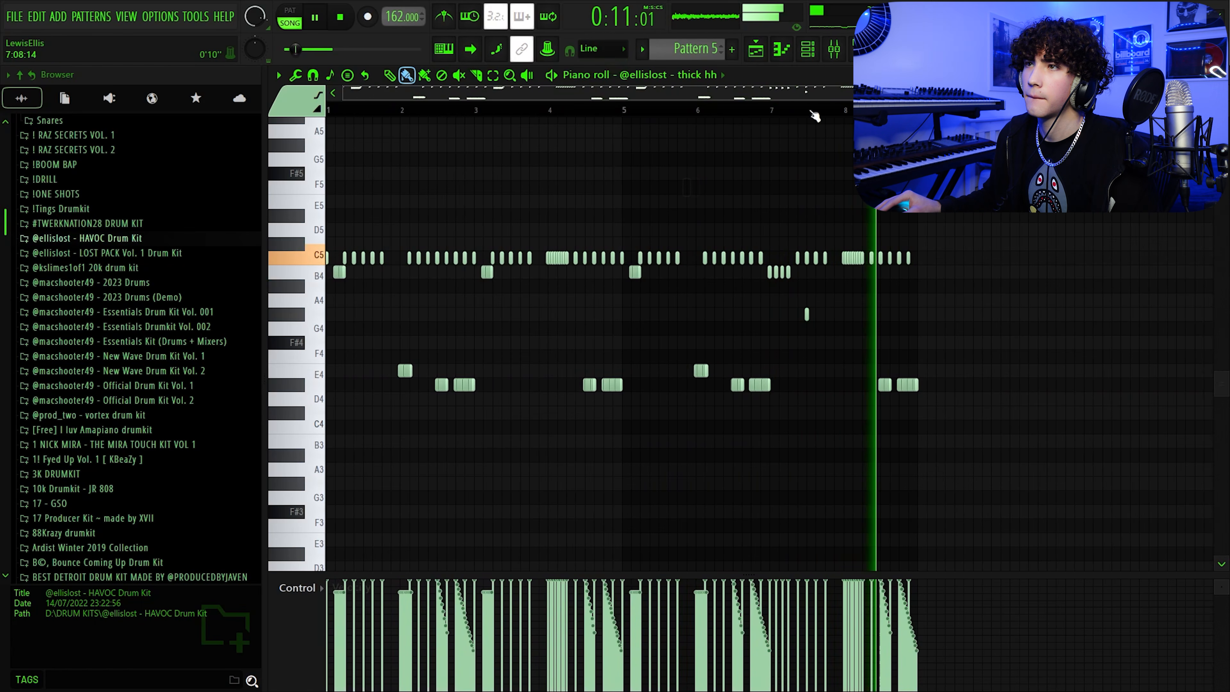
- Write THE spinz 808 pattern on F#5 across bars 1 to 4, with C#5 notes late in bars 2 and 4
key(F6)
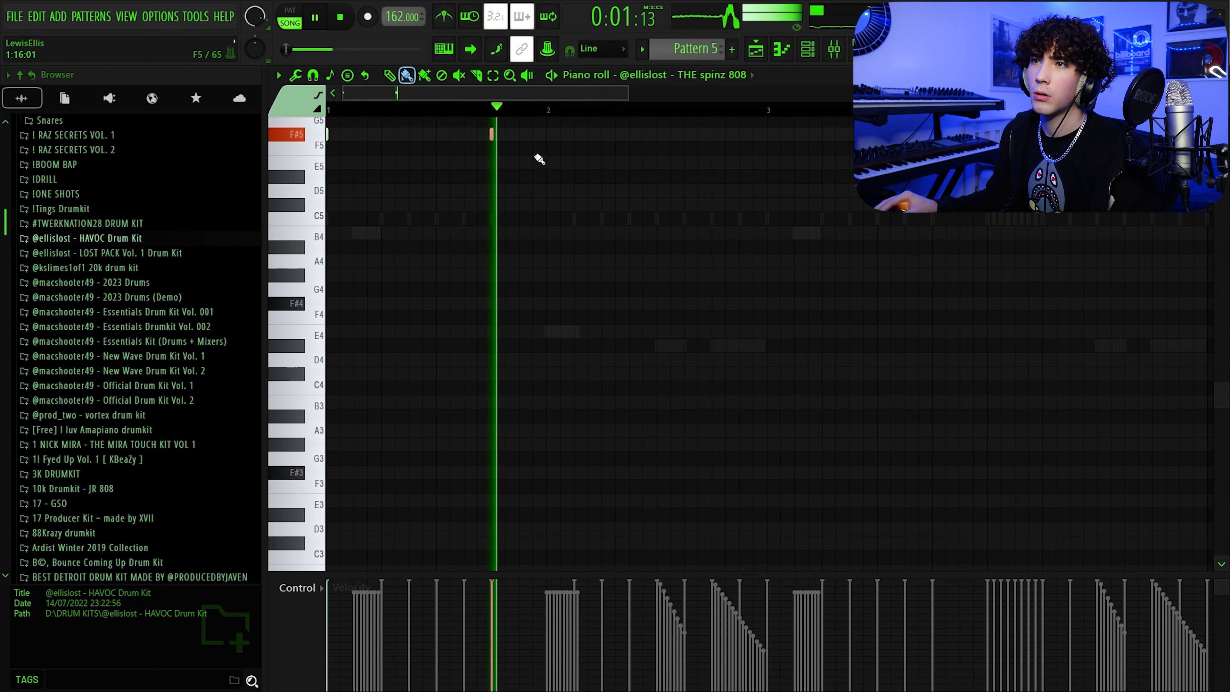
key(space)
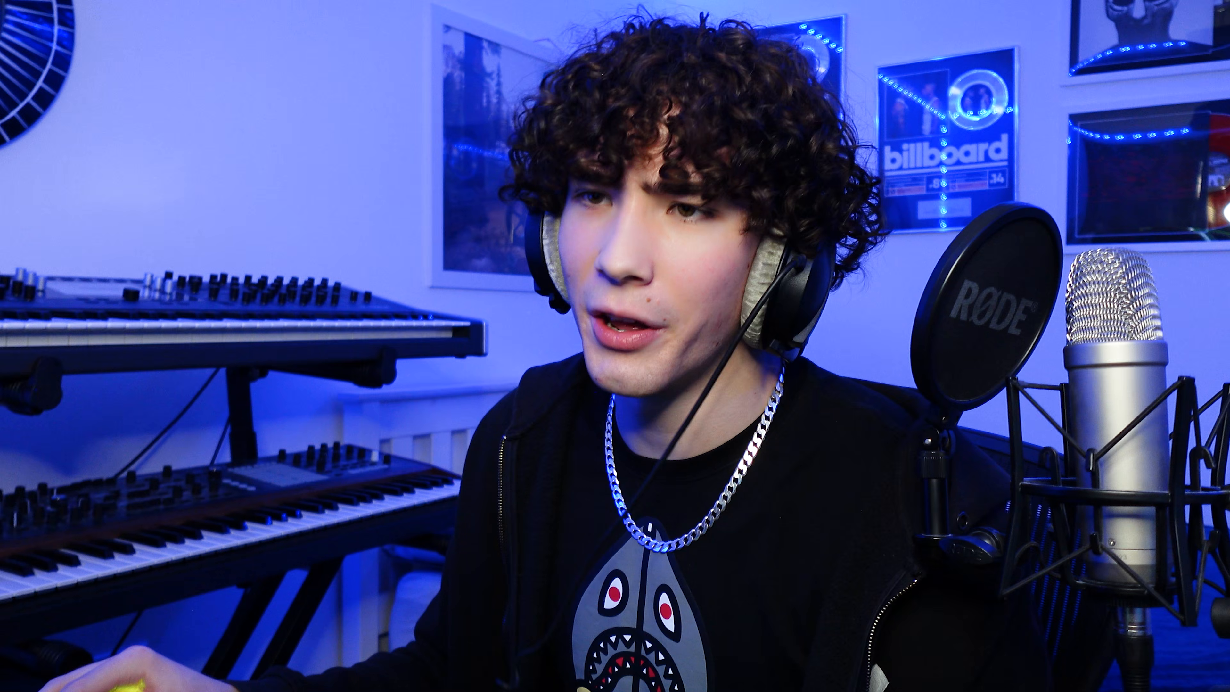
key(space)
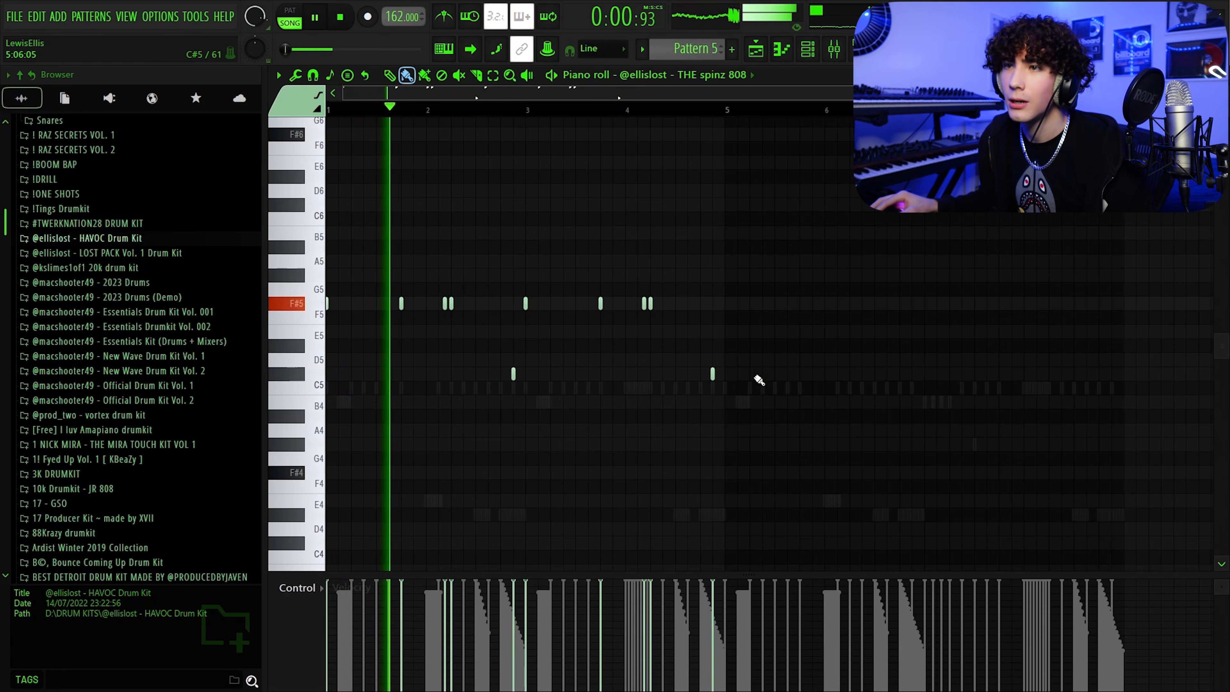
click(688, 402)
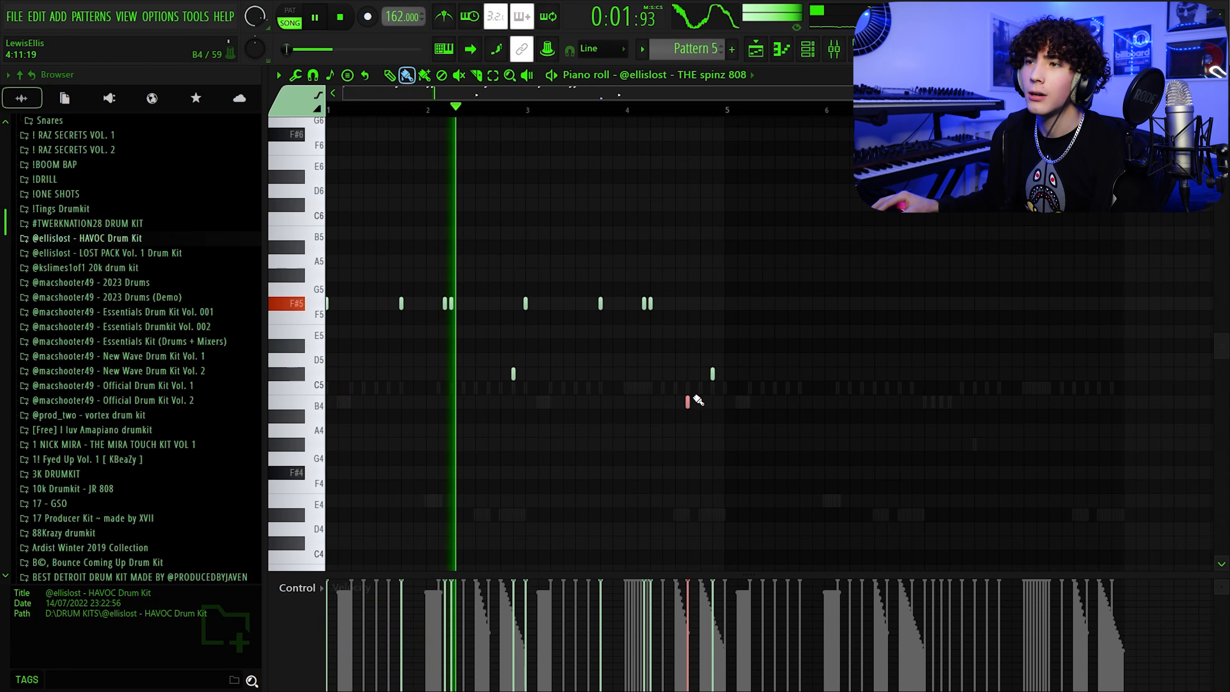
right_click(687, 401)
key(space)
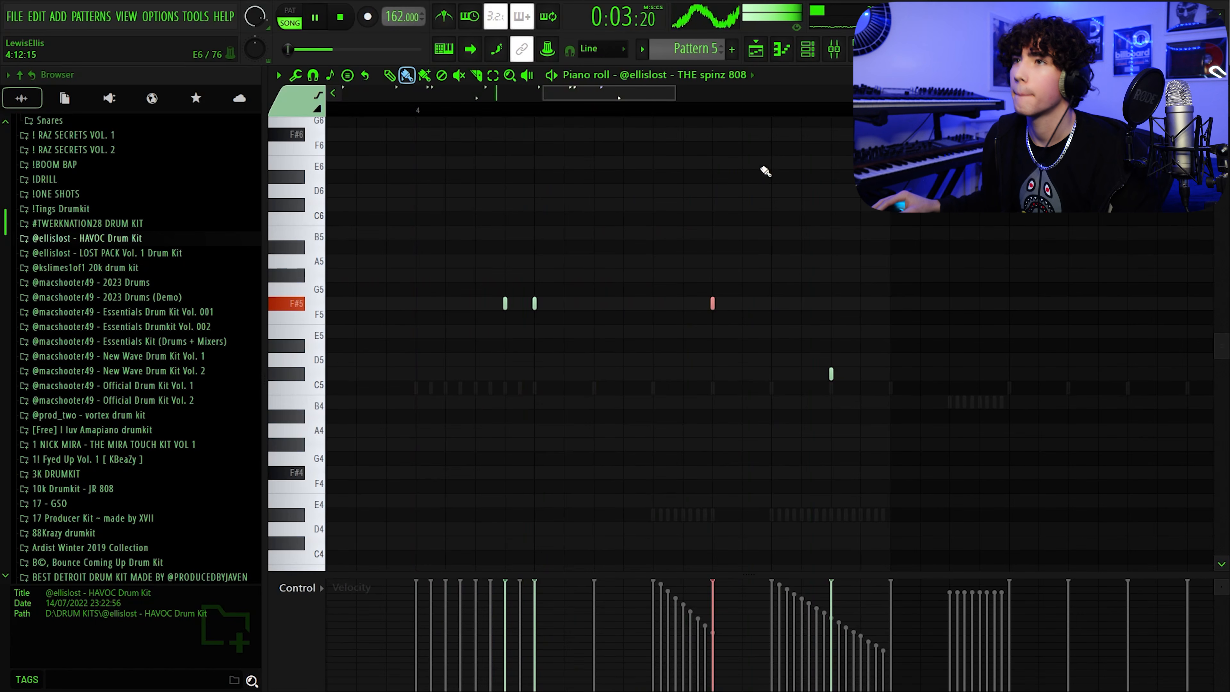
- Set the snap to 1/4 step and place a quick roll of three F#5 808 notes on the fourth beat of bar 4
click(602, 49)
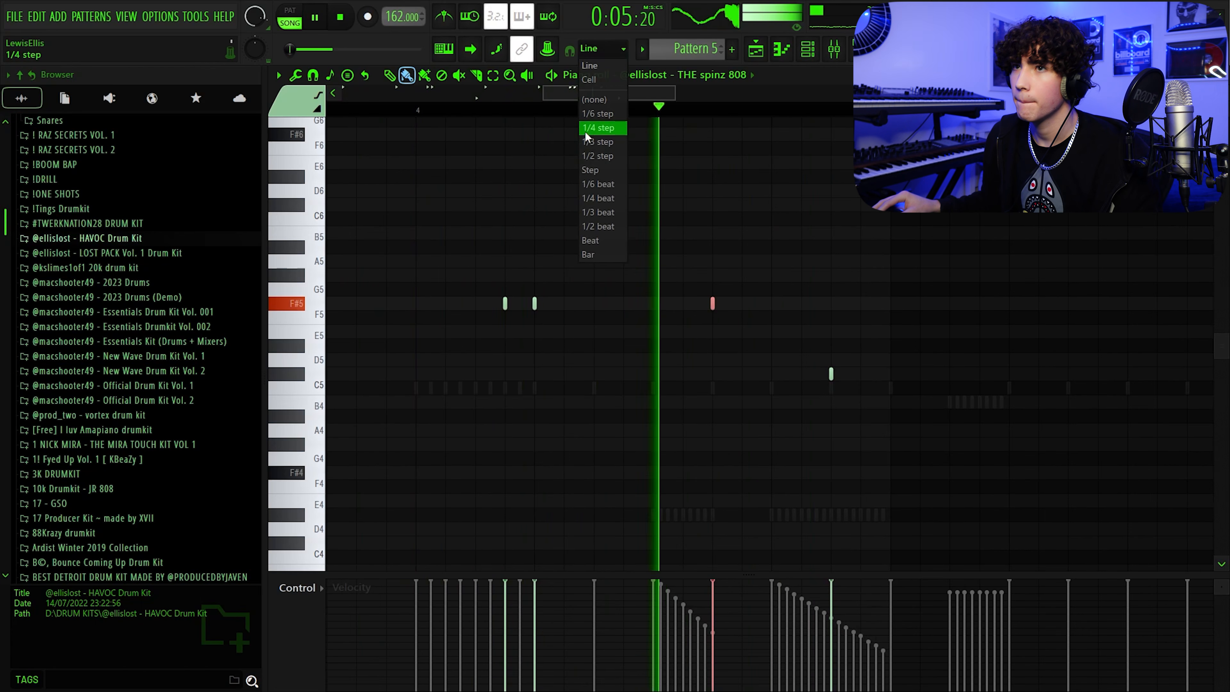
click(598, 127)
drag(730, 301, 744, 302)
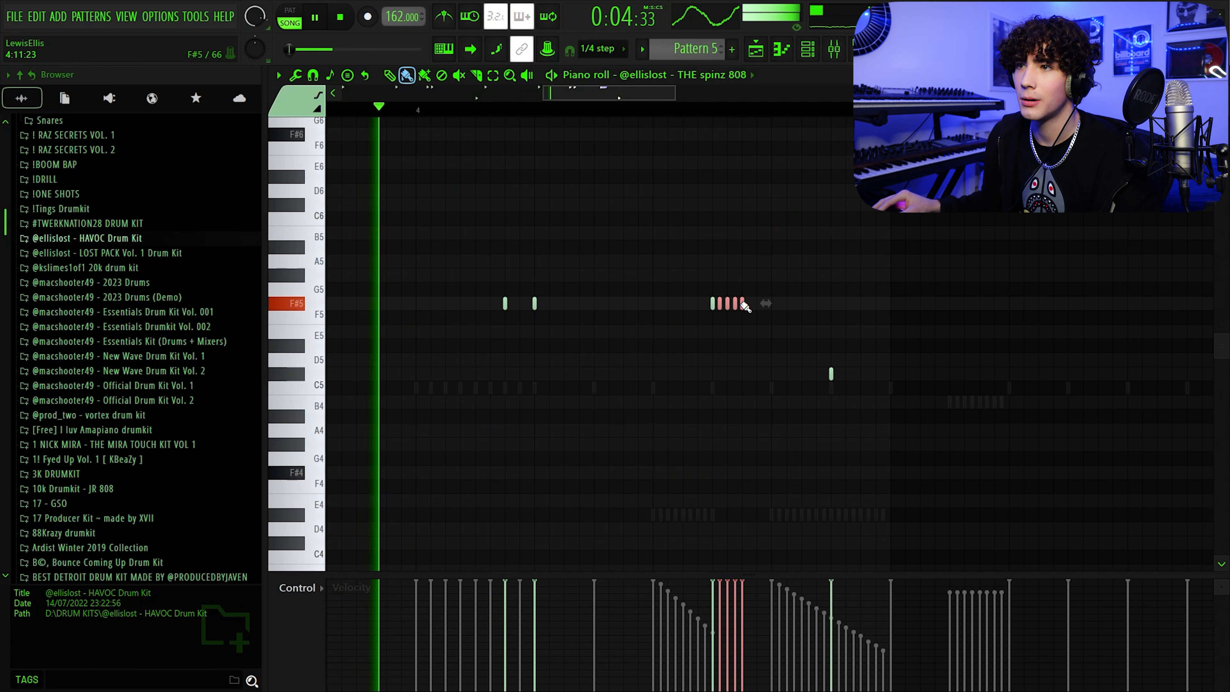
right_click(832, 305)
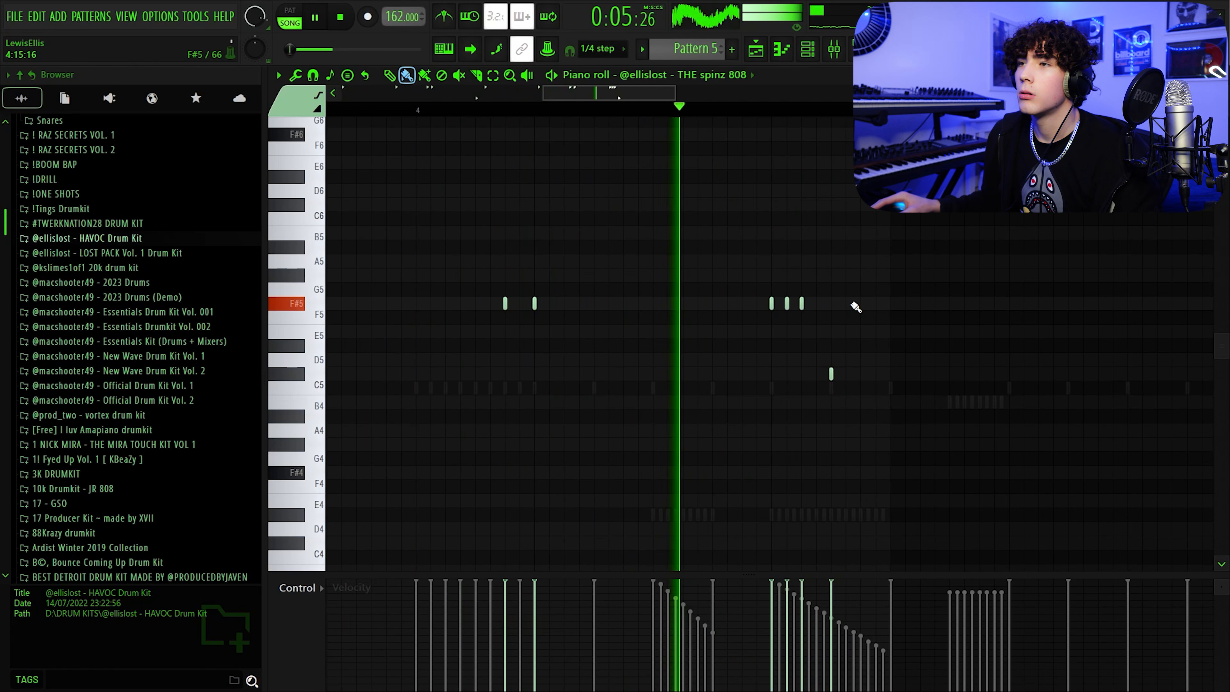
scroll(847, 309, down, 3)
scroll(851, 313, down, 3)
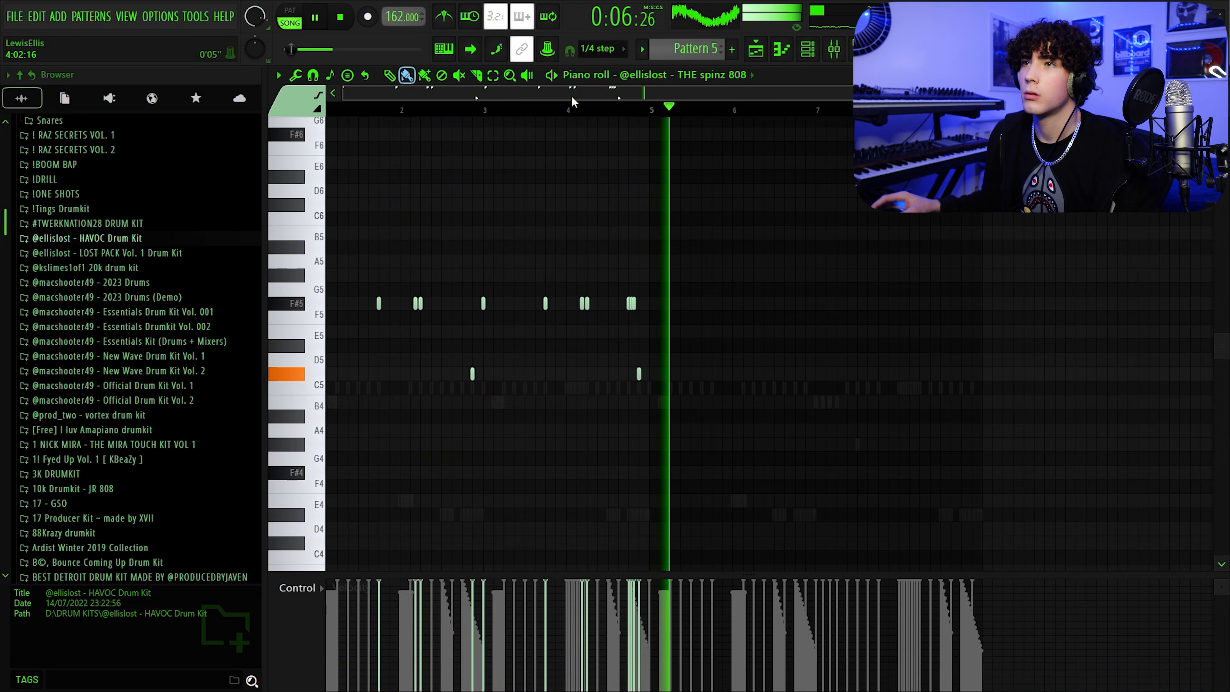
- Return the snap to Line and duplicate the 808 notes of bars 1 to 4 into bars 5 to 8
click(601, 48)
click(605, 68)
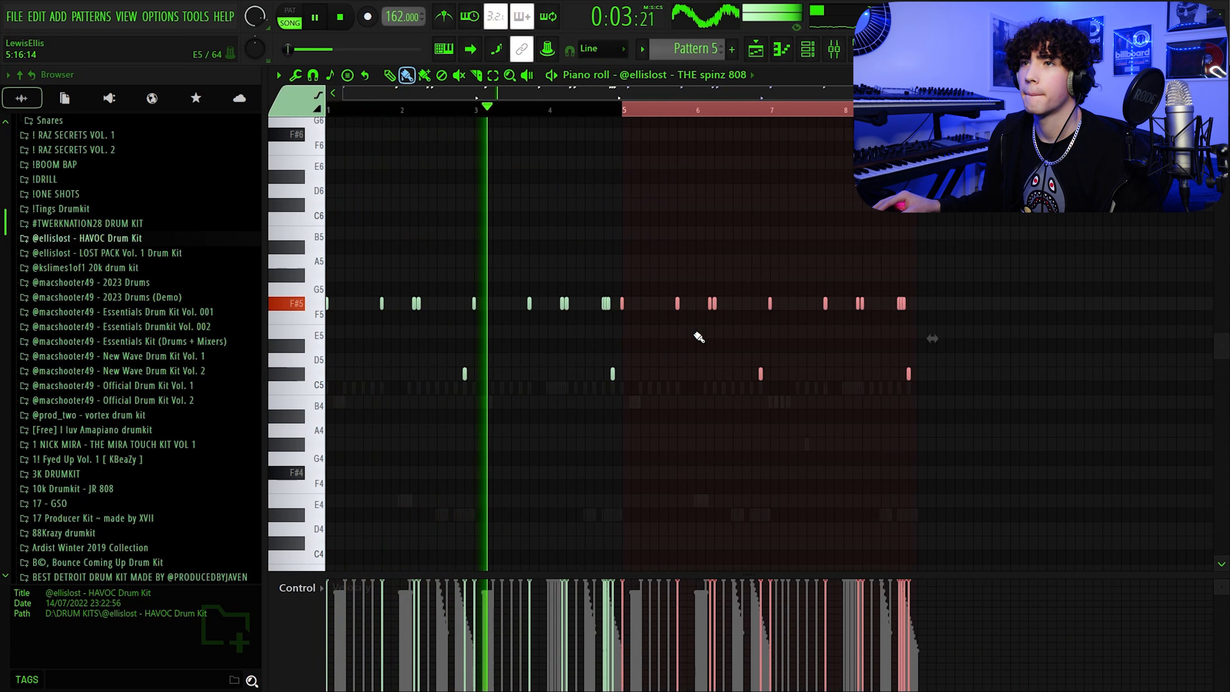
key(ctrl+b)
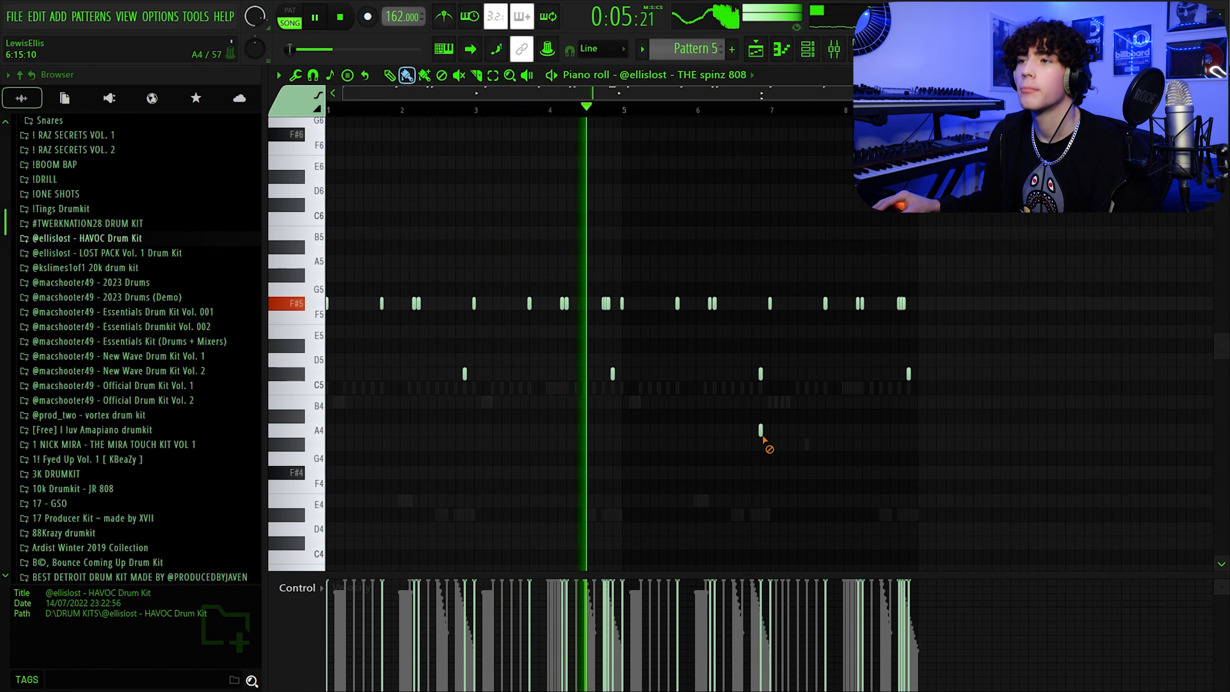
- Move the 808 note at the start of bar 7 down to D5, add another D5 in that bar, and play from bar 6
scroll(888, 385, up, 4)
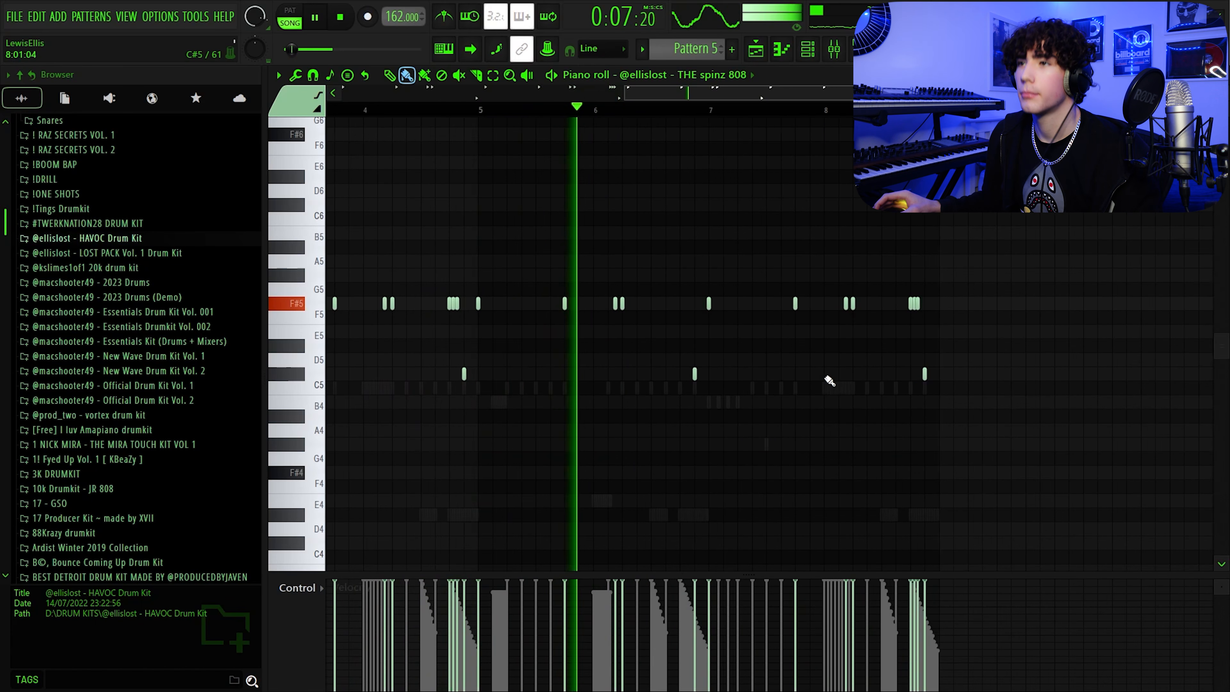
drag(629, 304, 628, 362)
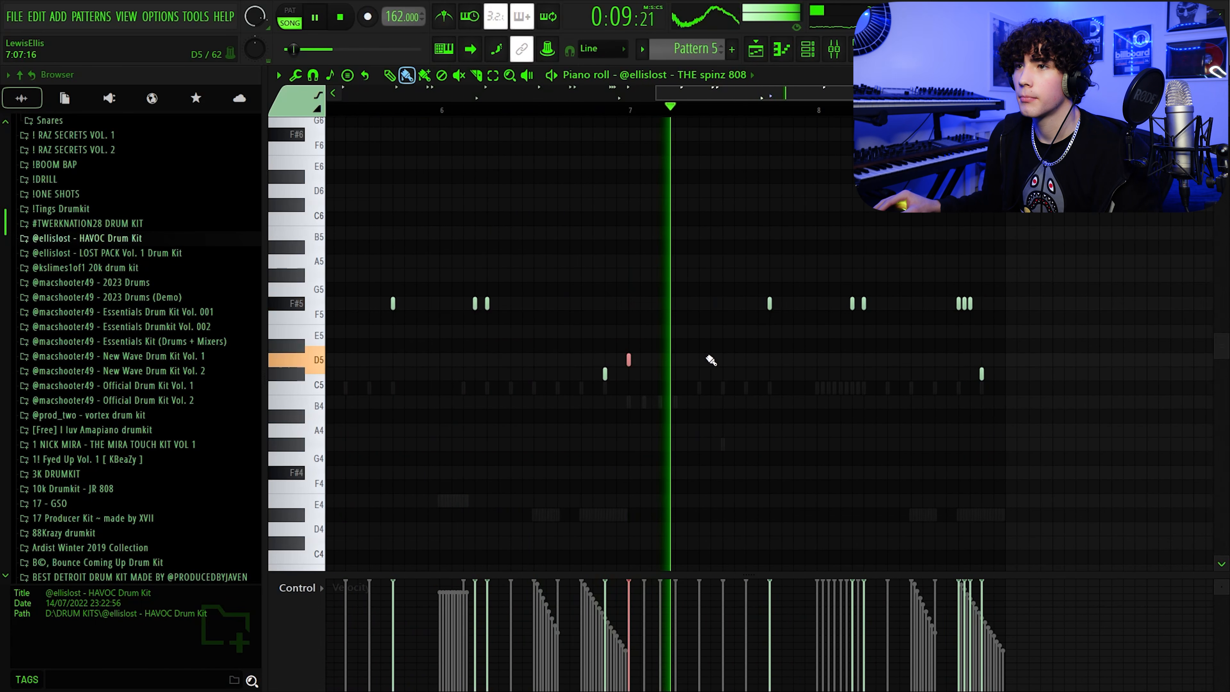
click(699, 359)
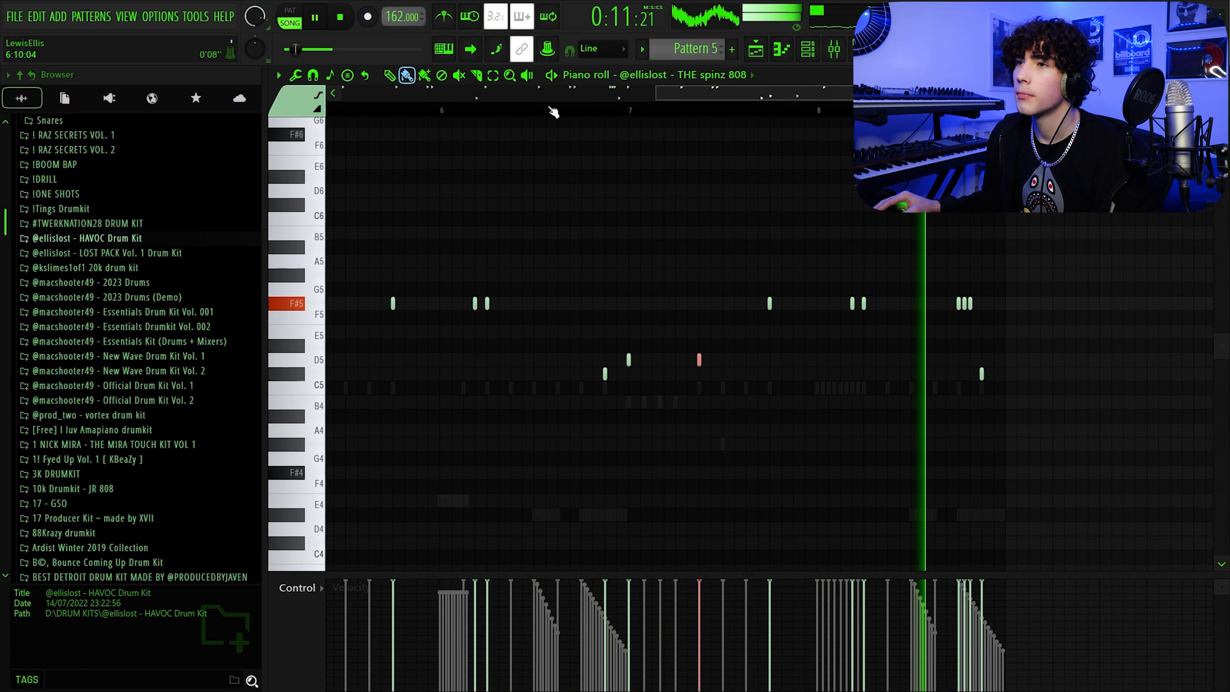
click(568, 112)
key(space)
key(space)
- Repitch the late bar 6 808 note to D5 and both early bar 7 notes to C#5, checking them with playback
drag(605, 373, 698, 371)
key(space)
key(space)
key(space)
key(space)
key(space)
key(space)
- Raise the last 808 note of bar 8 to A5 and add an F#5 note before the closing roll
scroll(873, 371, down, 4)
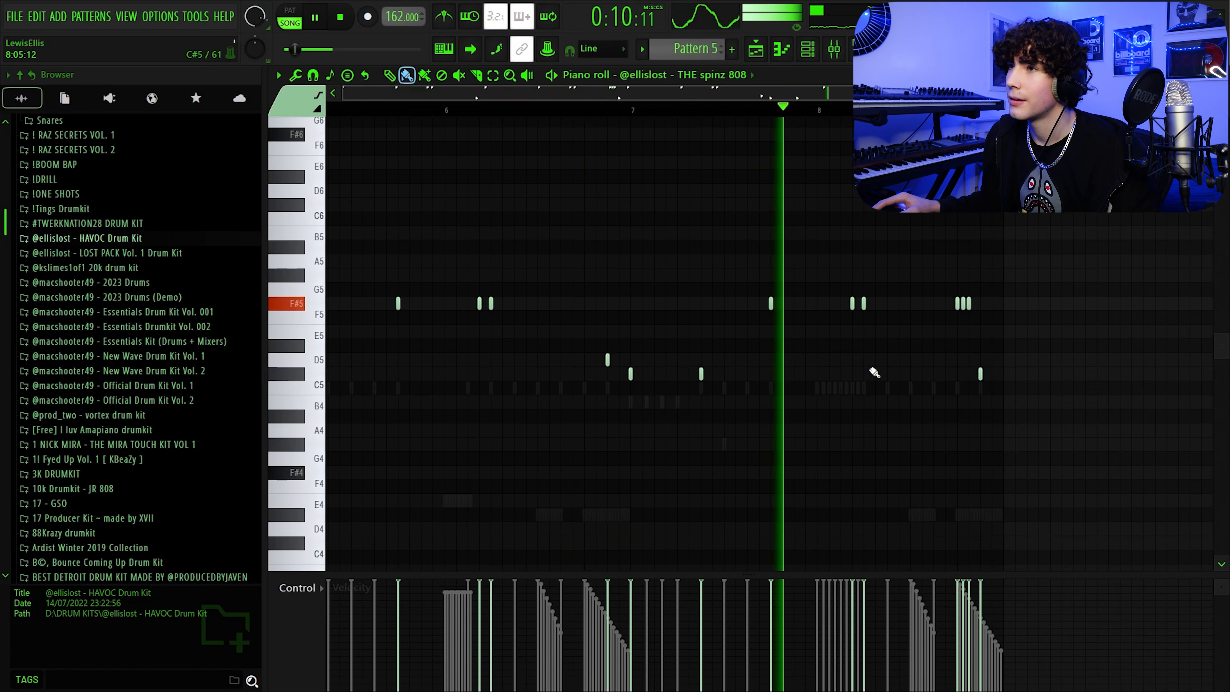
scroll(1001, 381, up, 5)
drag(758, 372, 678, 368)
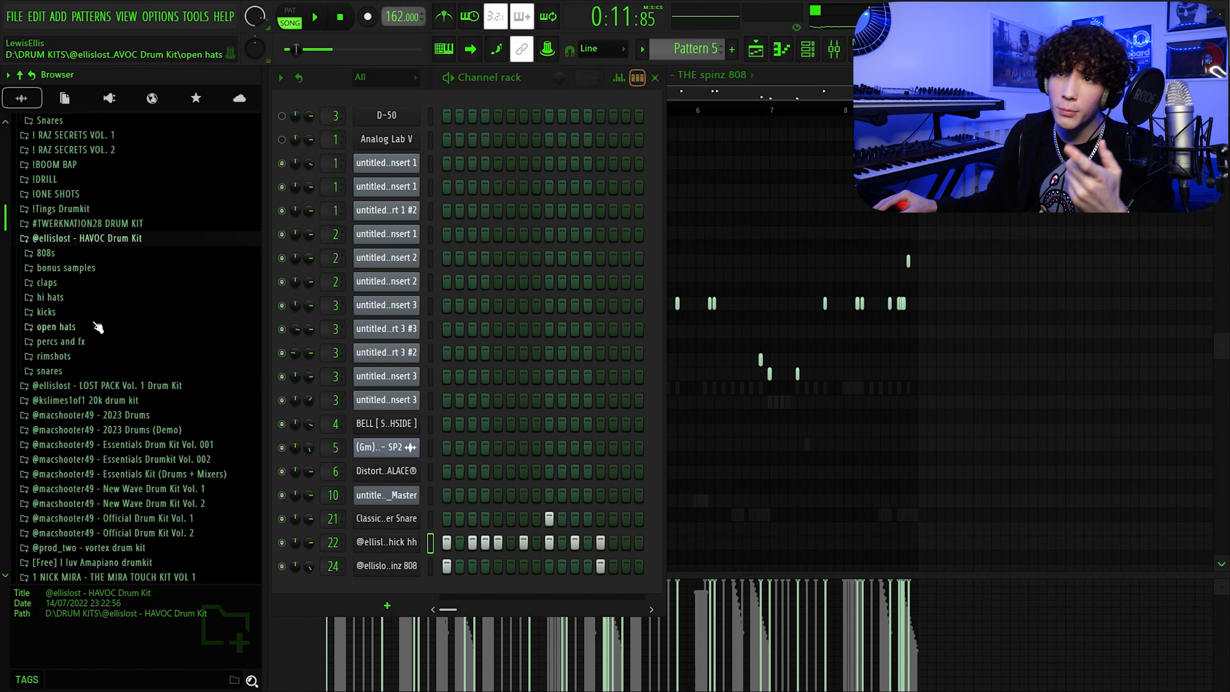
- Add the signature reverse oh sample as a new channel and place one C5 note near the second beat of bar 8
click(92, 327)
drag(405, 599, 416, 591)
right_click(422, 590)
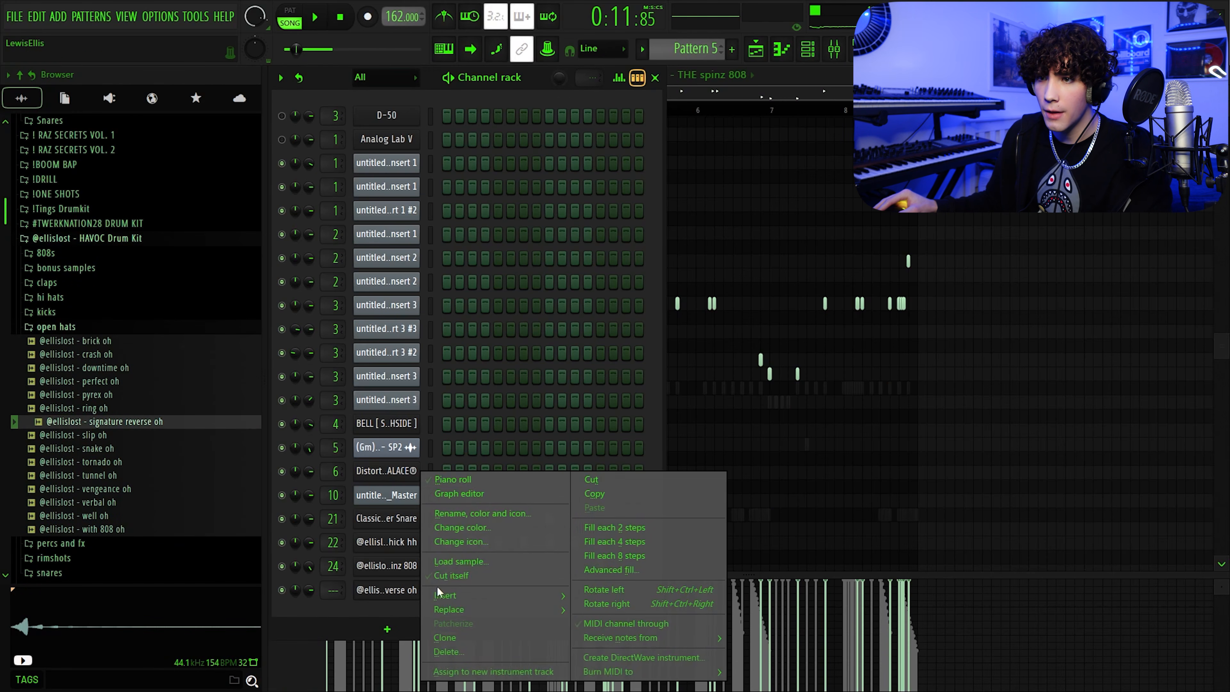
click(490, 481)
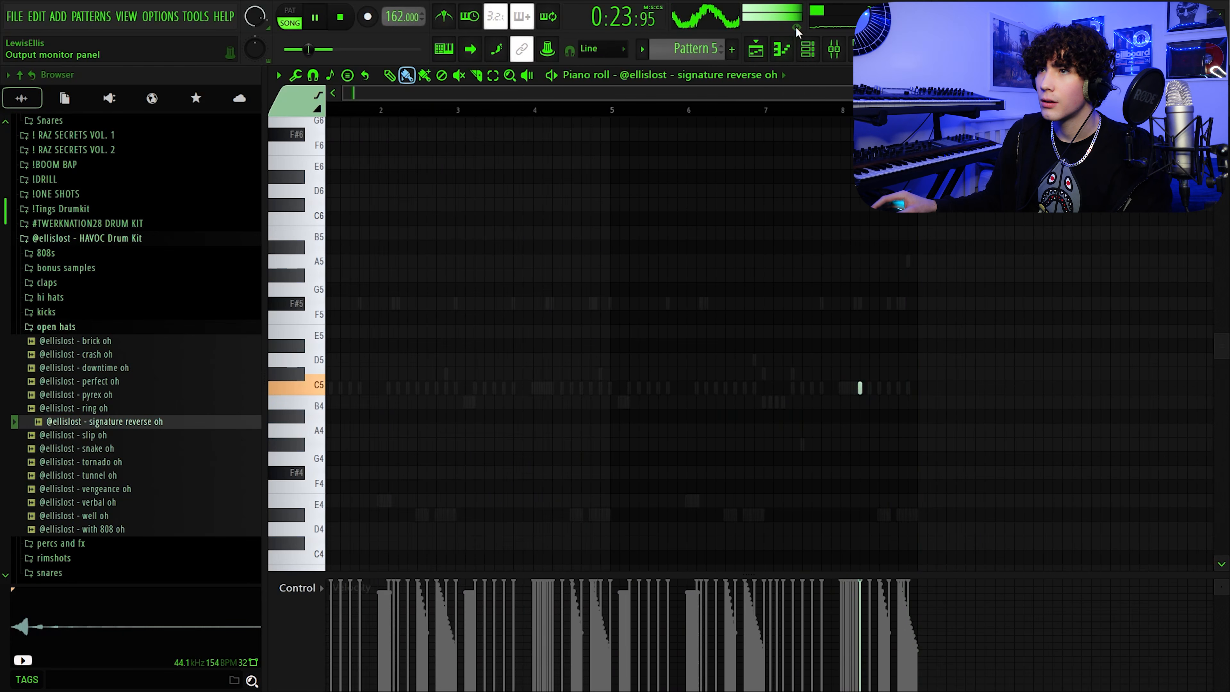
key(F6)
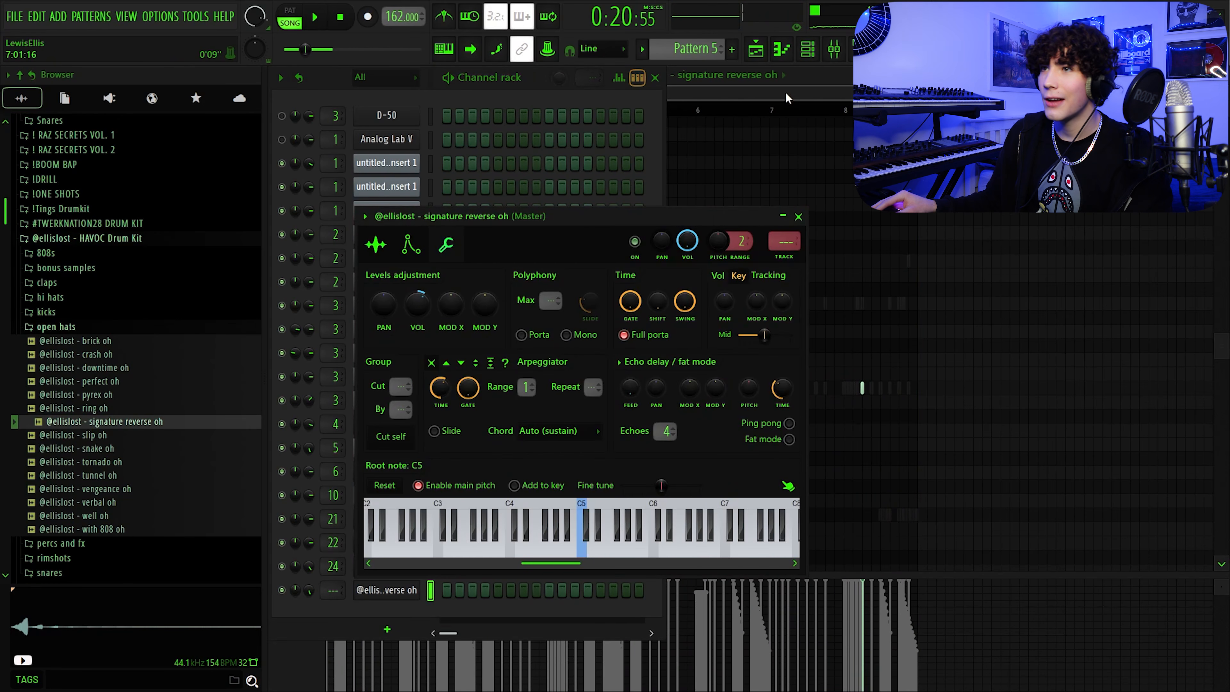
click(789, 99)
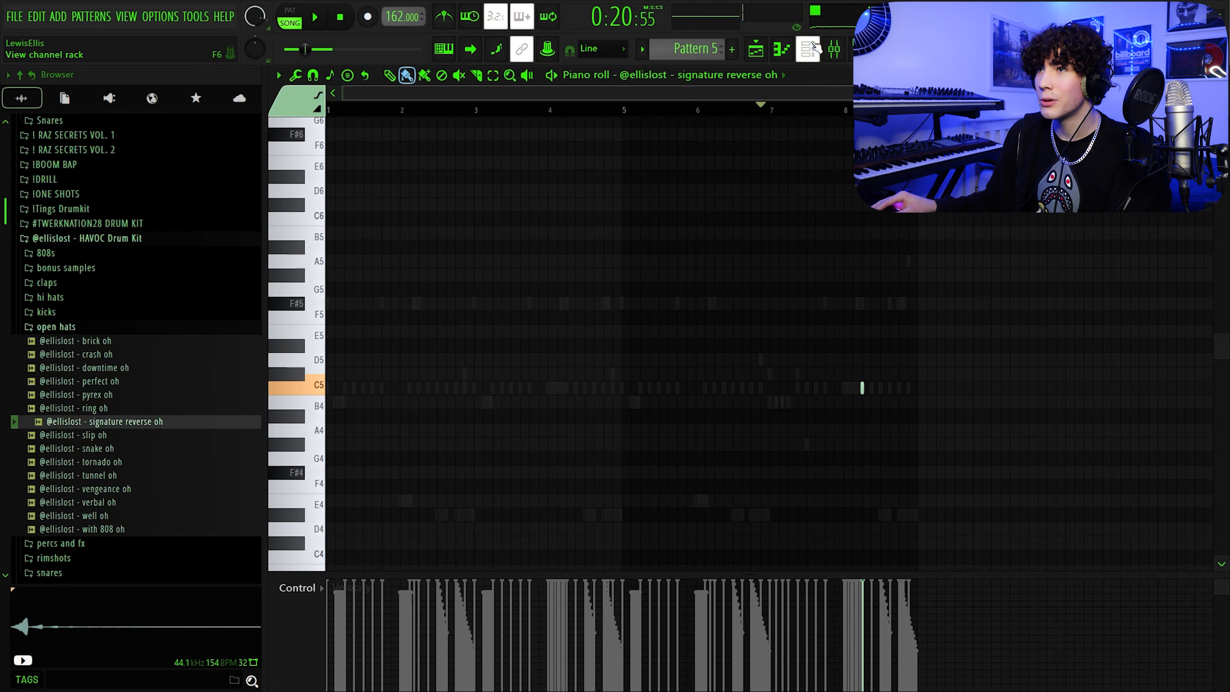
- Add the perfect oh sample as a new channel and place C5 notes on the fourth beat of bars 2 and 6
click(808, 49)
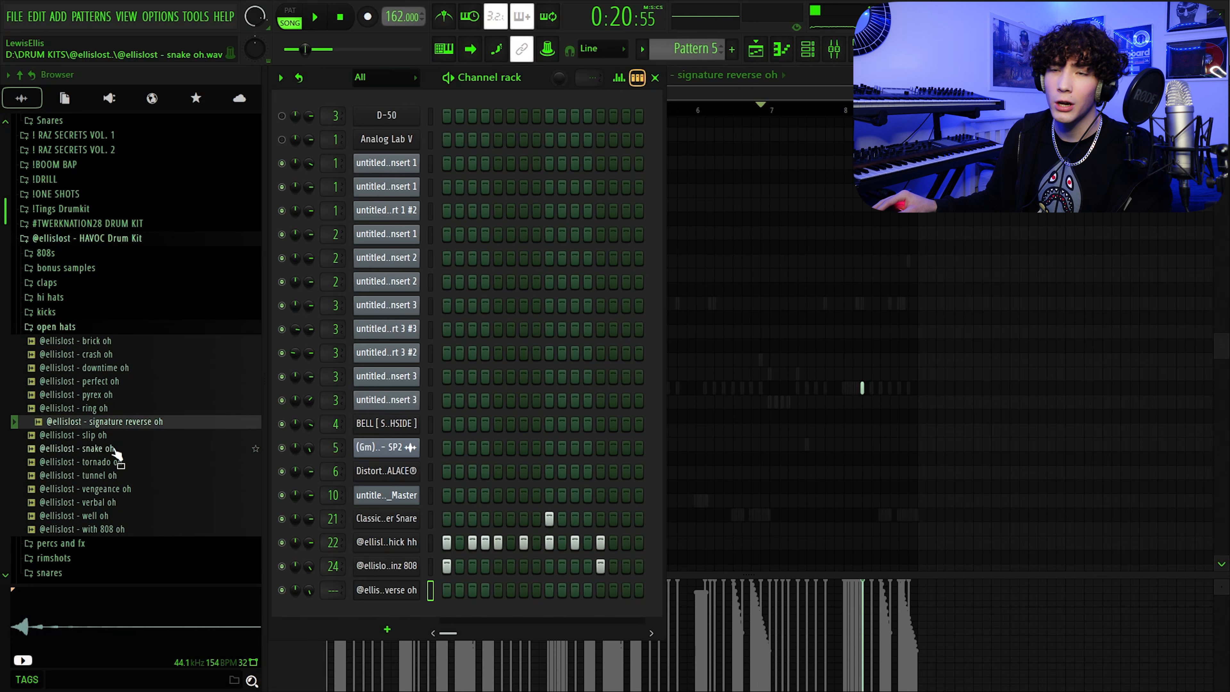
drag(129, 386, 378, 643)
right_click(371, 613)
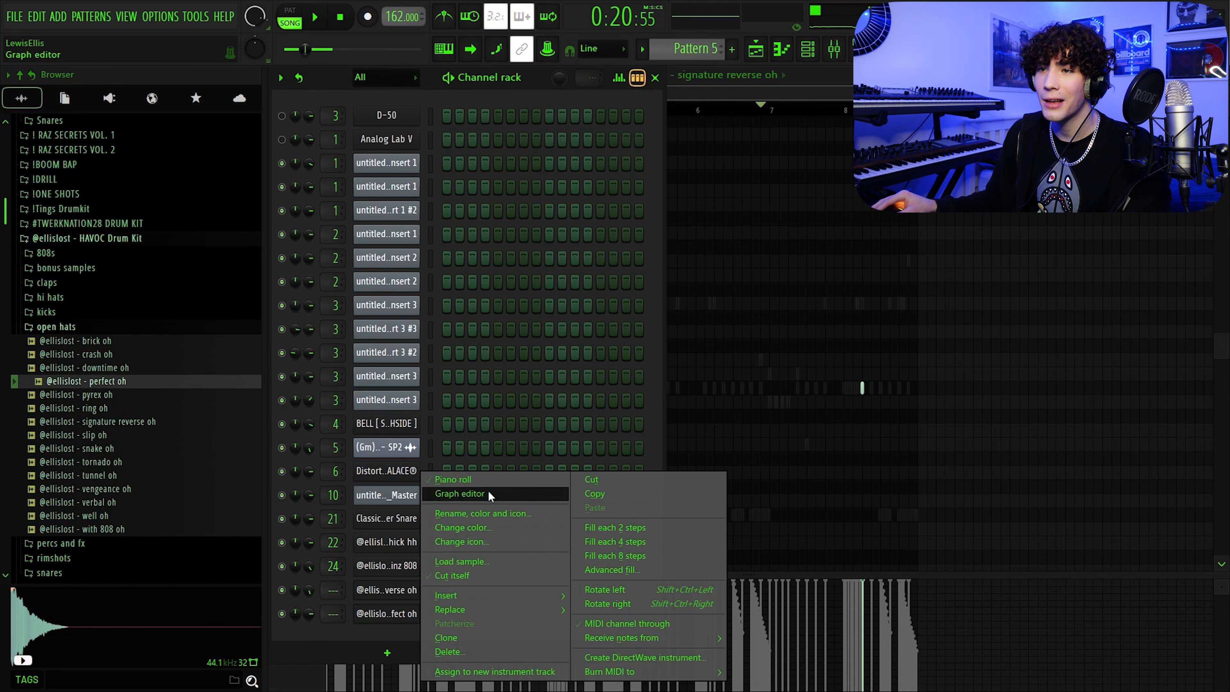
click(486, 482)
key(space)
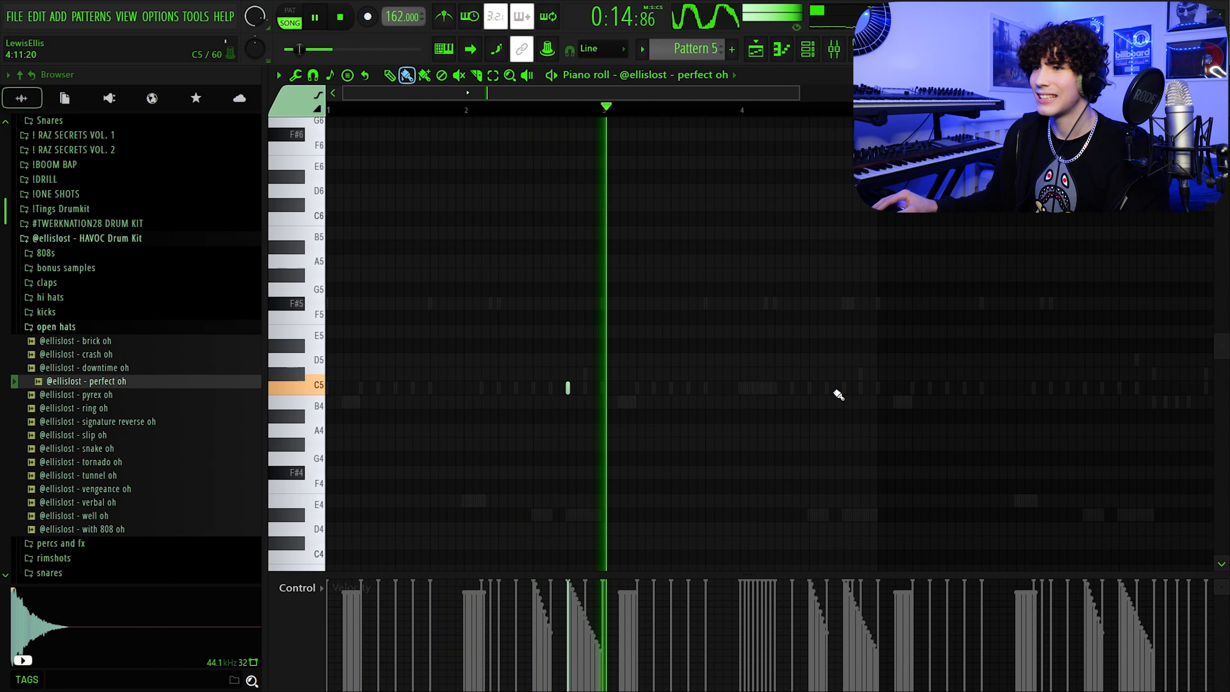
scroll(845, 395, up, 2)
scroll(846, 396, up, 1)
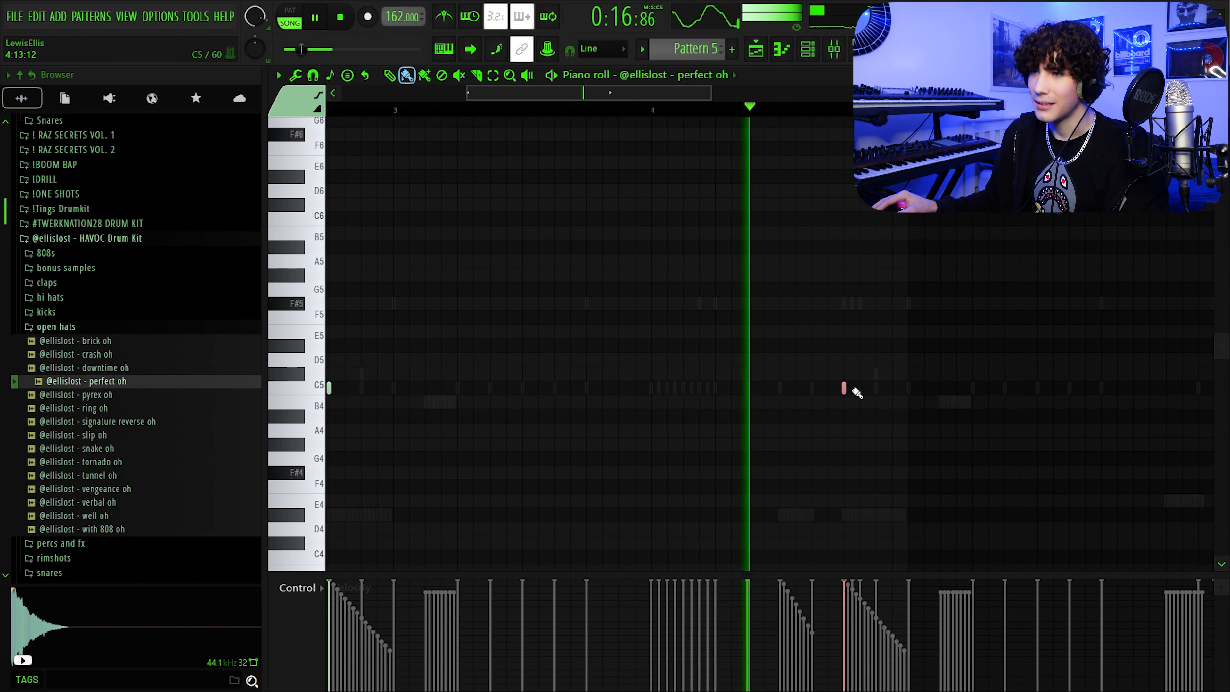
scroll(754, 395, down, 4)
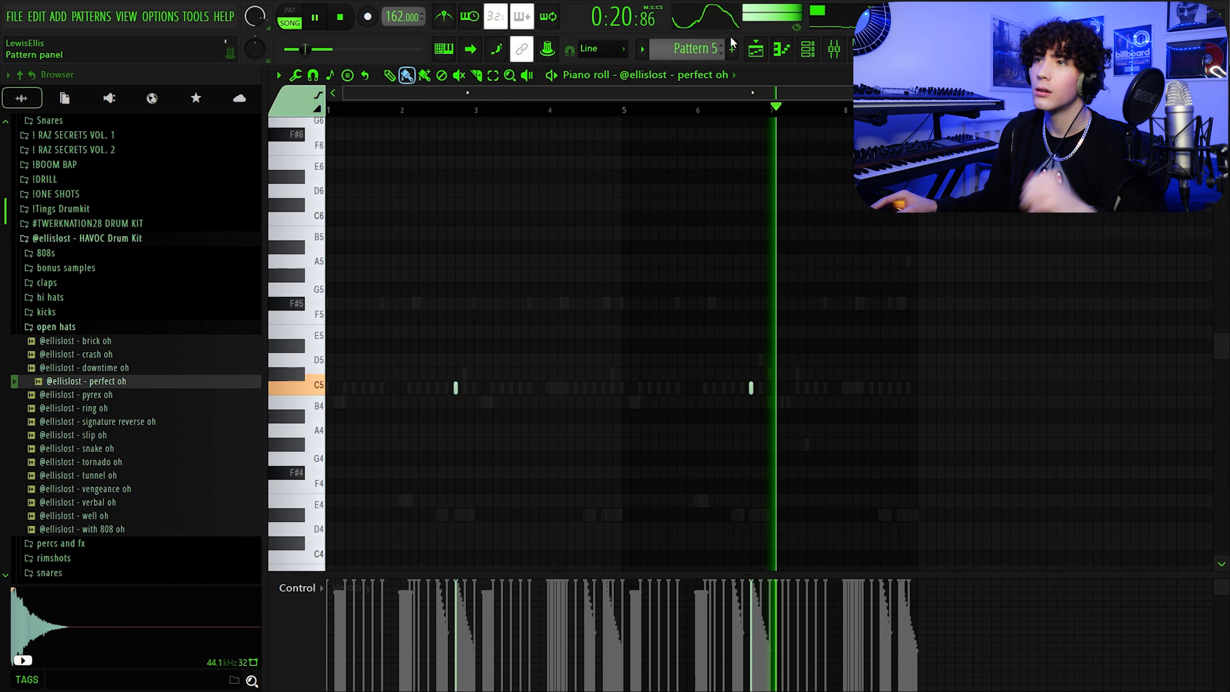
- Split Pattern 5 by channel into a separate pattern for each drum sound
key(F6)
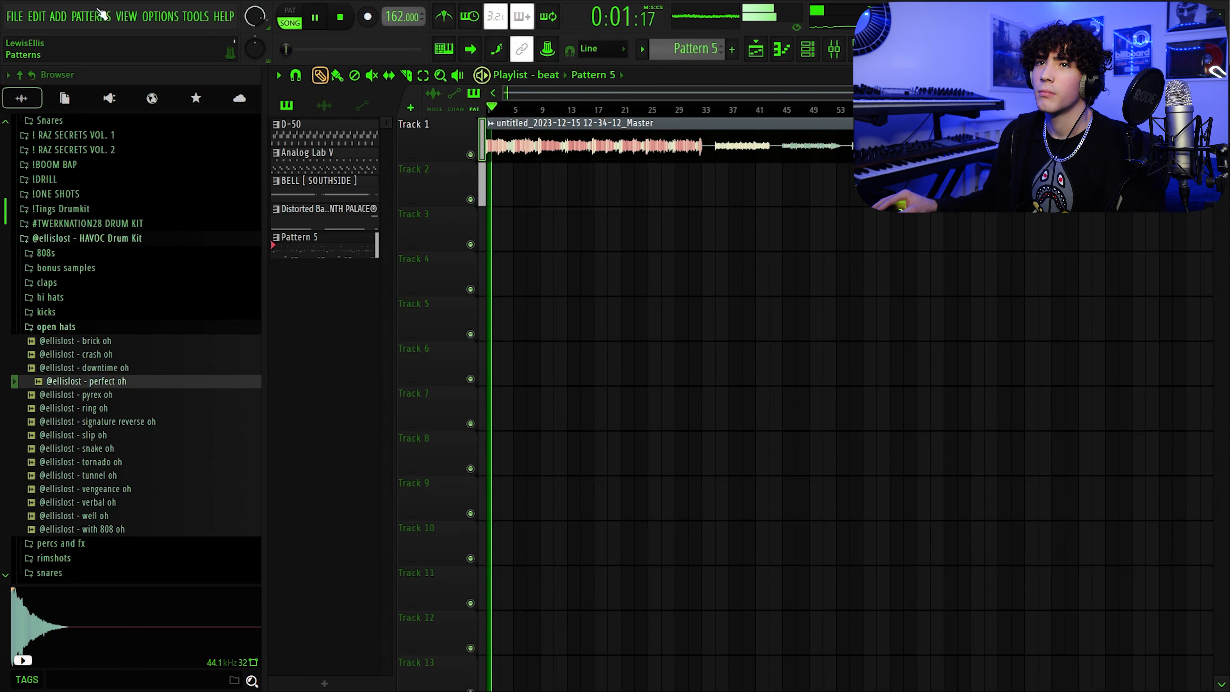
click(91, 17)
click(298, 242)
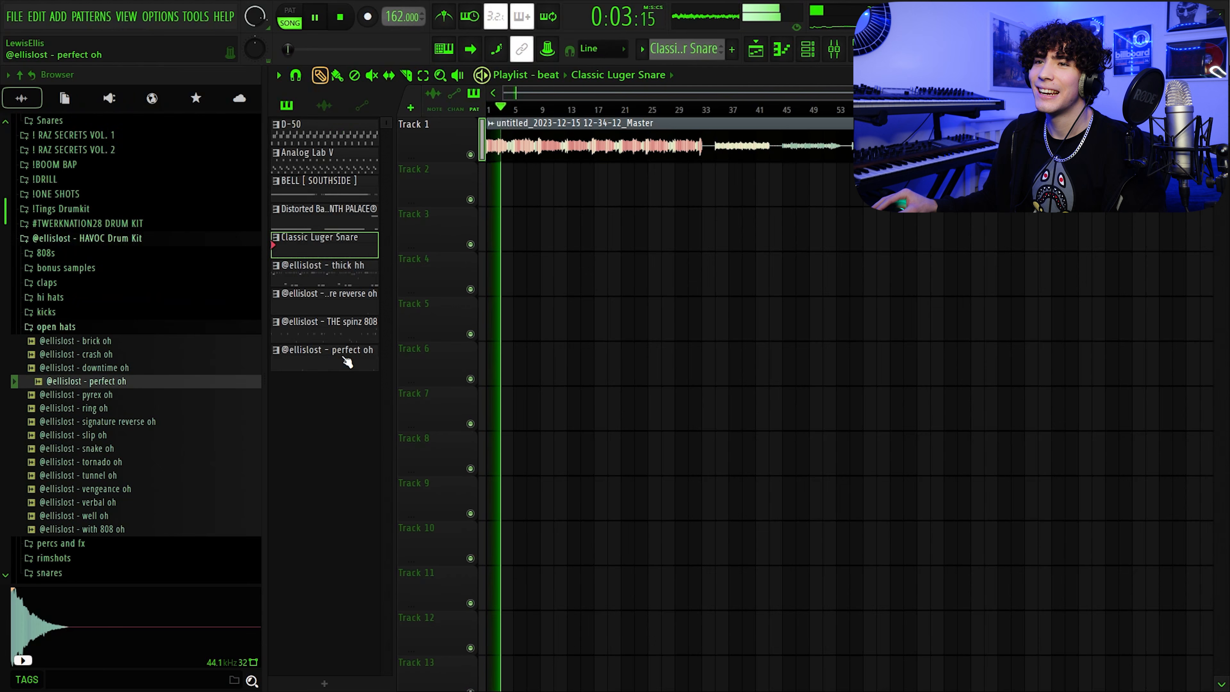
- Slice the melody sample into eight-bar clips staggered across tracks 1 to 4, and repeat the drum patterns across bars 9 to 40 on tracks 6 to 10
drag(337, 249, 541, 244)
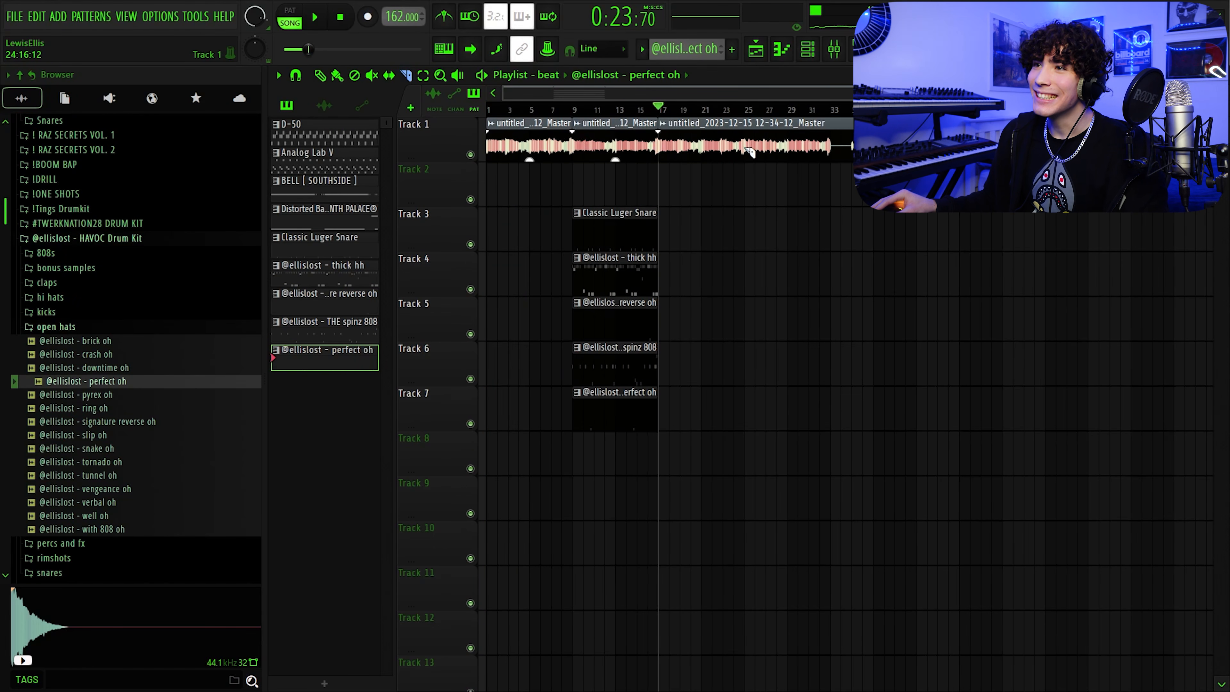
drag(755, 218, 619, 427)
drag(606, 235, 611, 372)
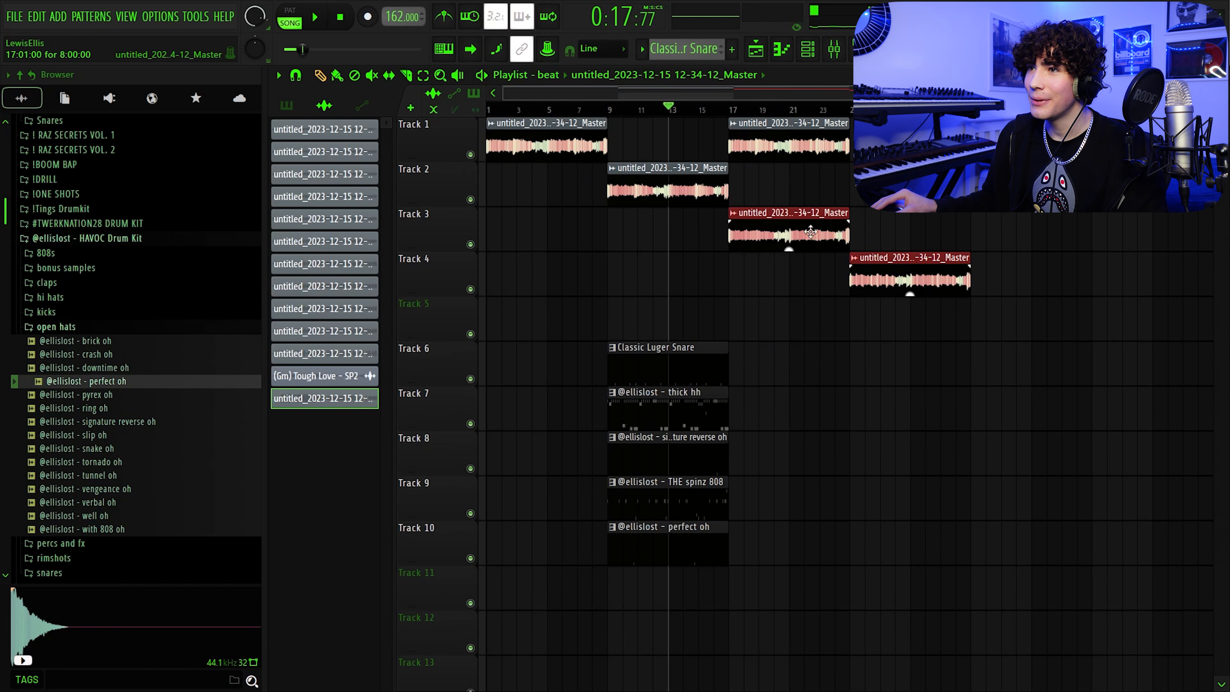
drag(811, 232, 927, 237)
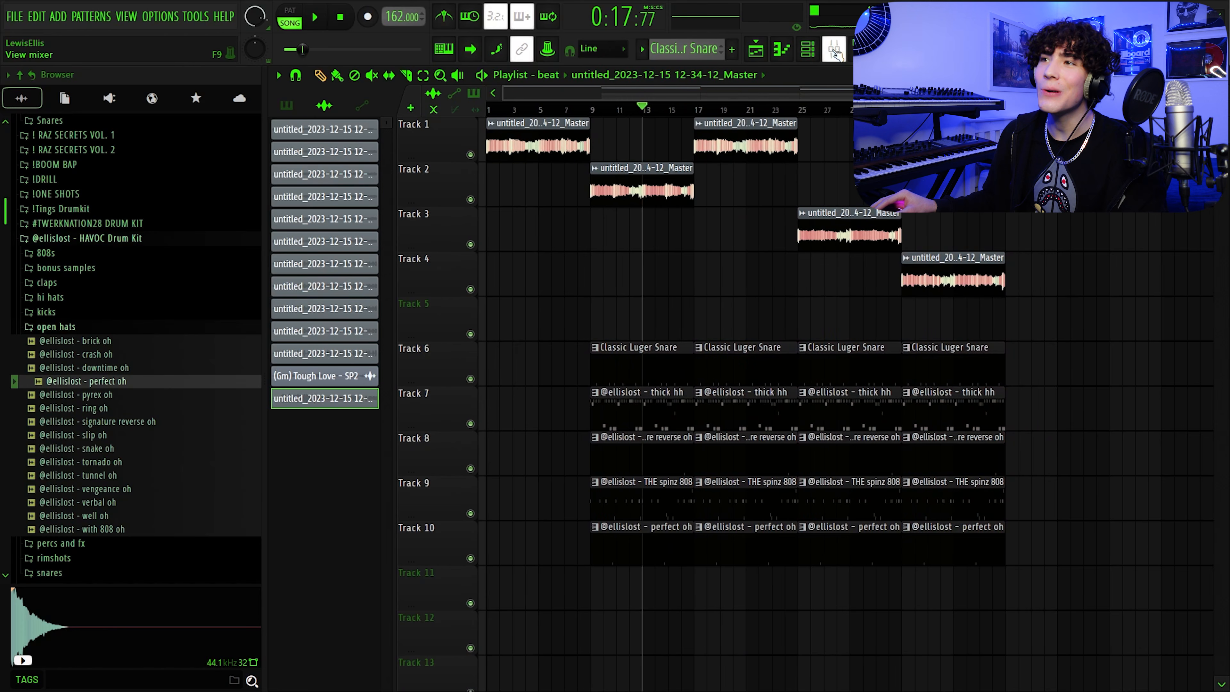
- Create an automation clip for the Param. EQ 2 mix level on mixer Insert 10
key(F9)
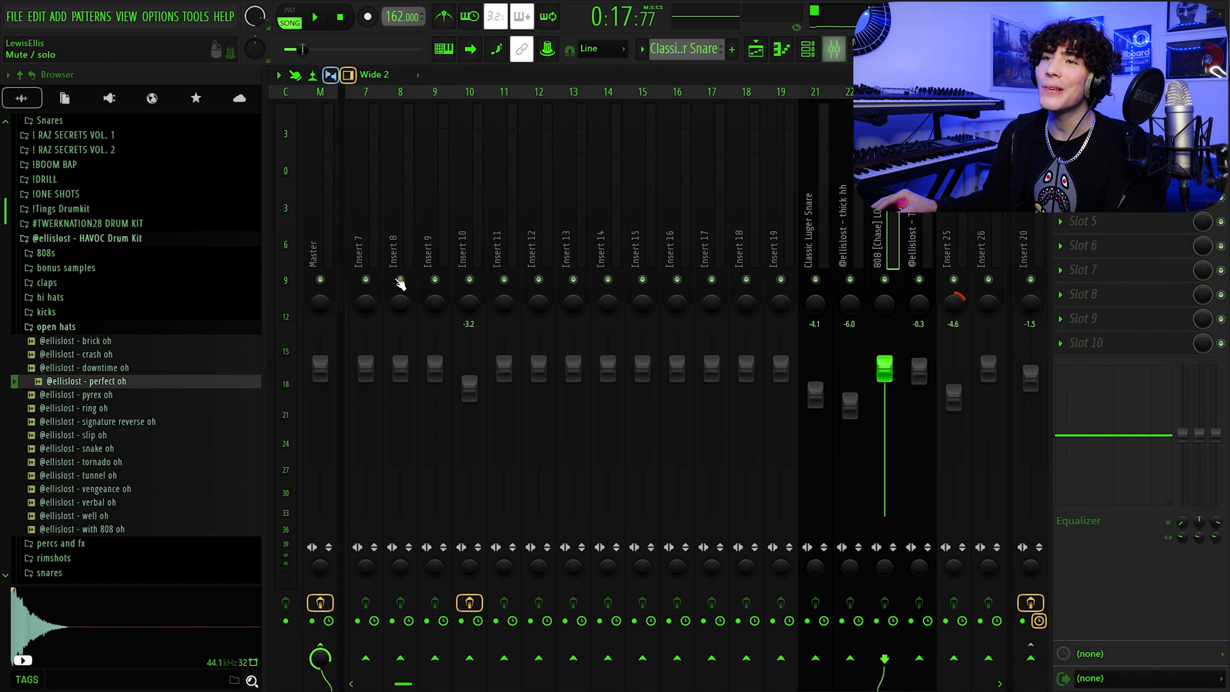
click(469, 242)
right_click(1202, 319)
click(1146, 436)
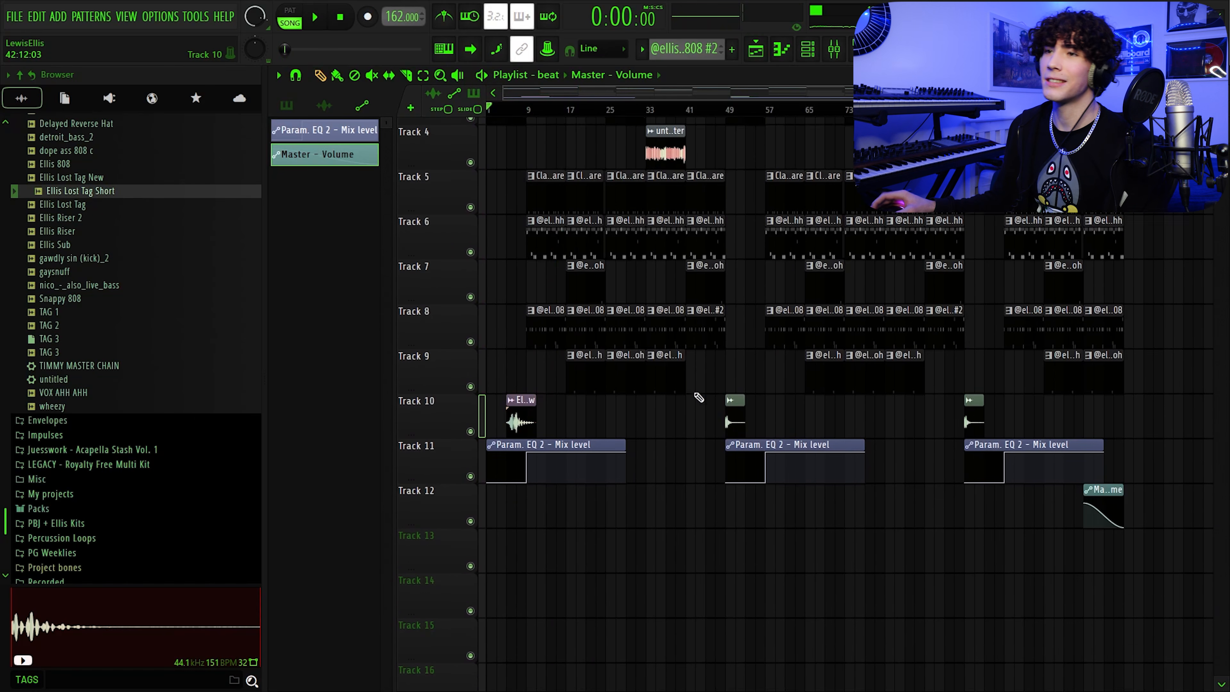
scroll(1139, 274, up, 3)
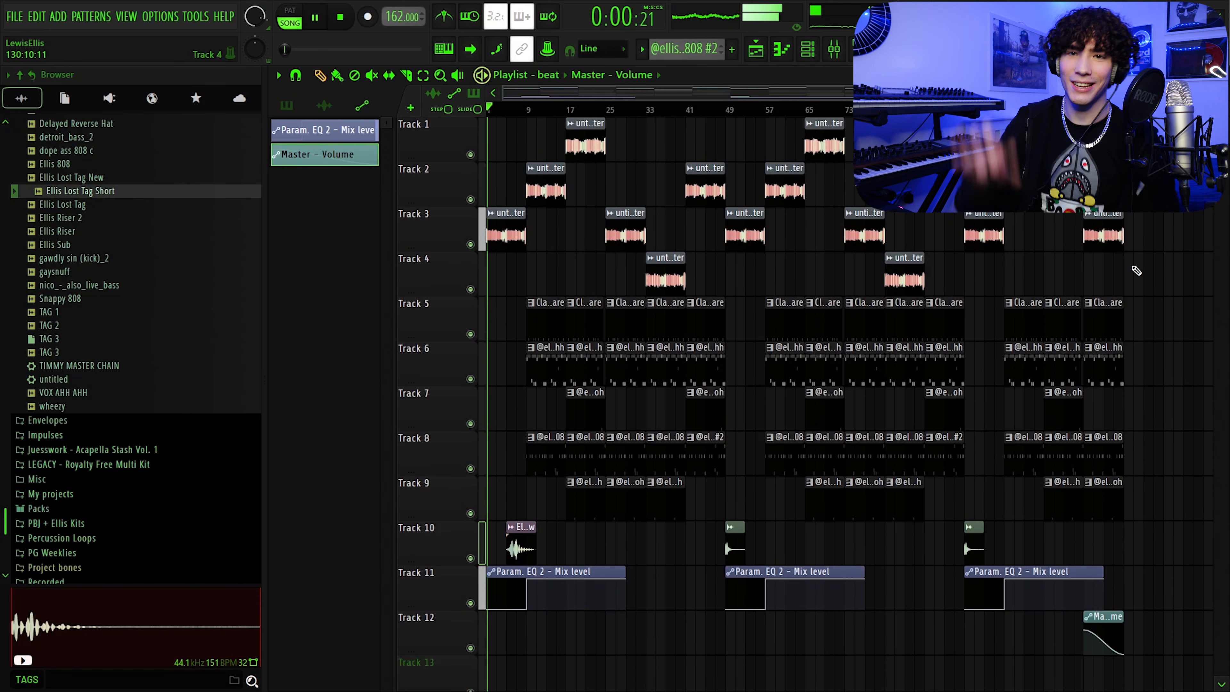